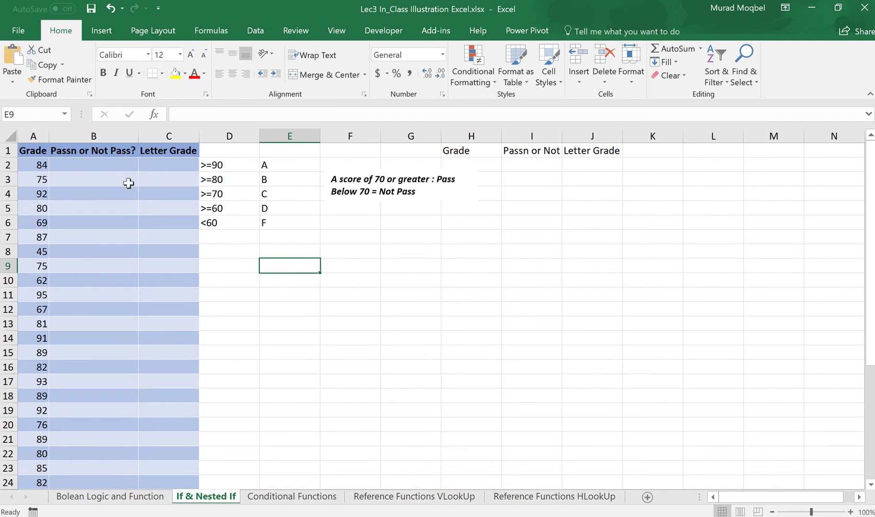
Examine the rule in the text note that says which scores count as Pass and which as Not Pass
left_click(117, 168)
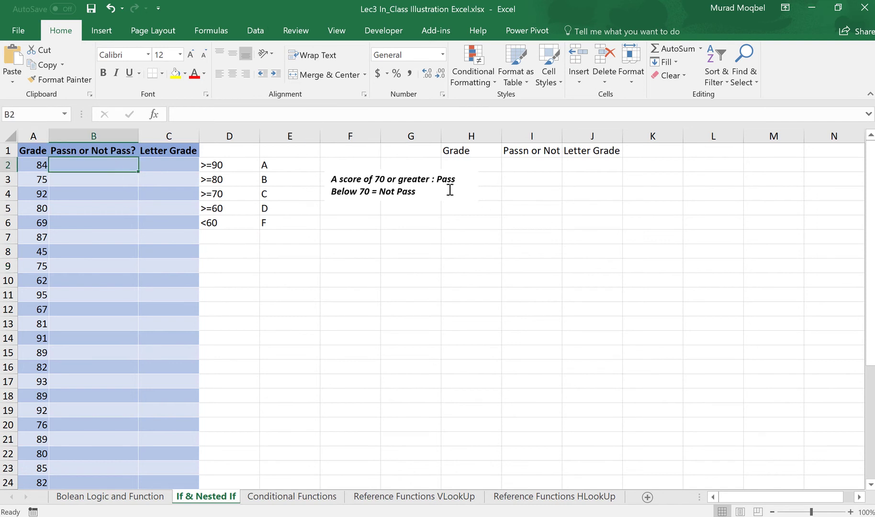
left_click_drag(331, 179, 423, 188)
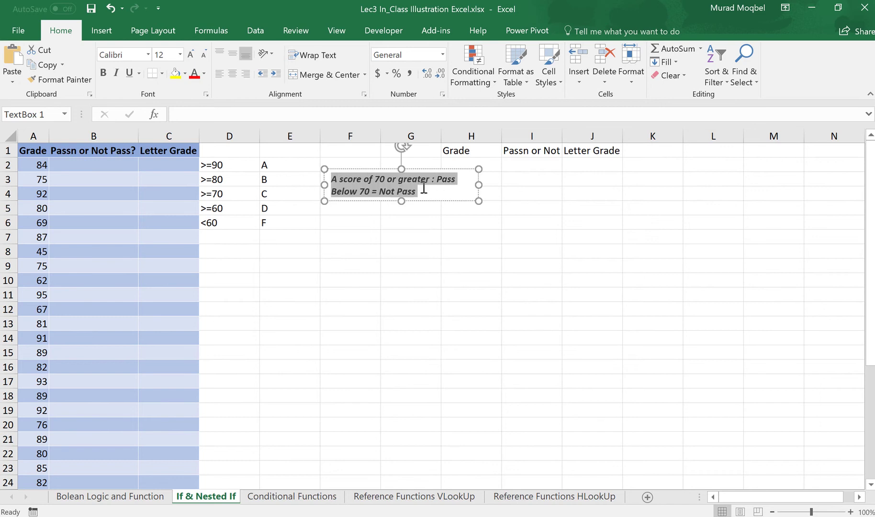
left_click(423, 188)
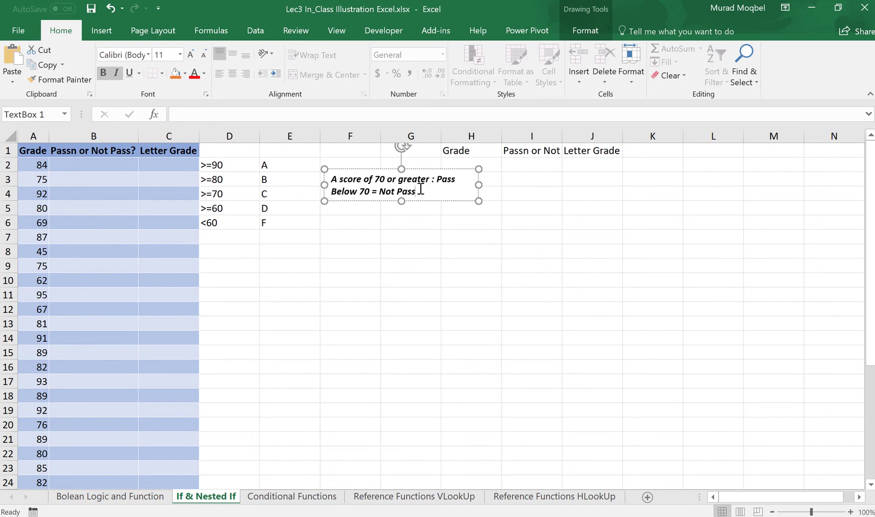
left_click_drag(431, 179, 453, 182)
left_click(458, 179)
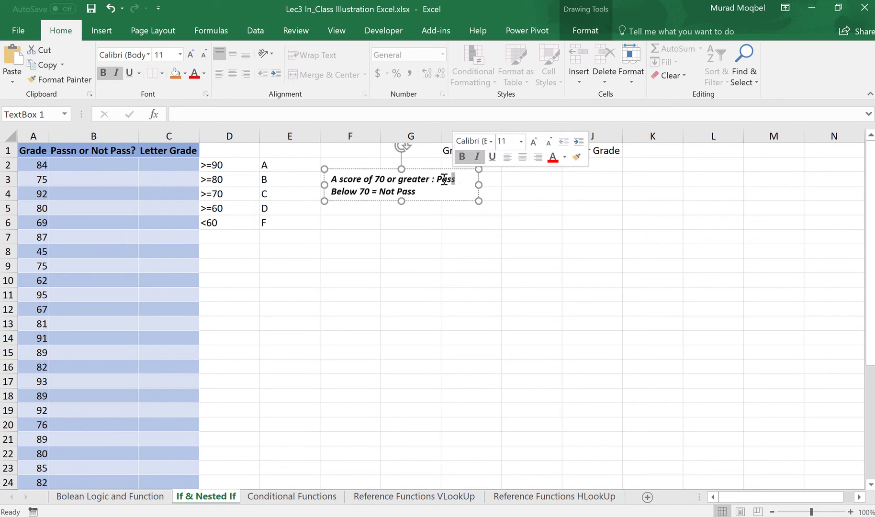
left_click(371, 192)
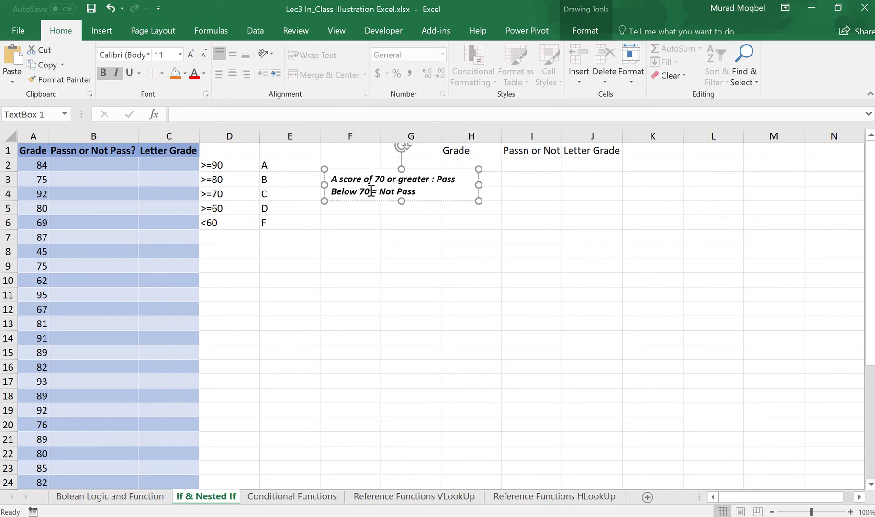
left_click_drag(416, 191, 387, 187)
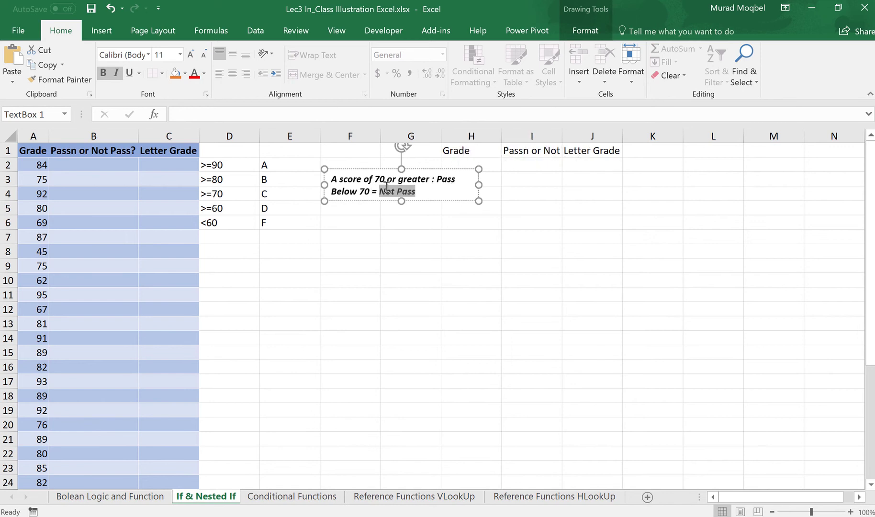
left_click(431, 194)
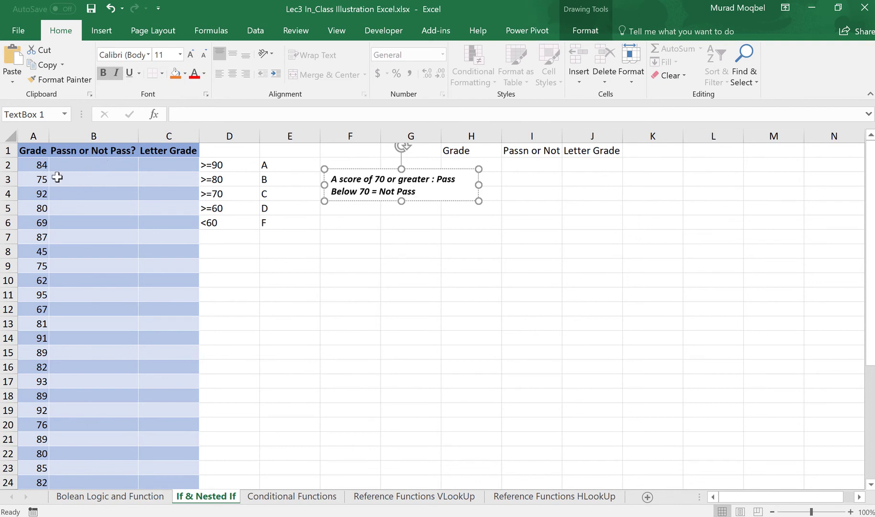
Start an IF formula in cell B2 with the logical test A2>=70
left_click(110, 163)
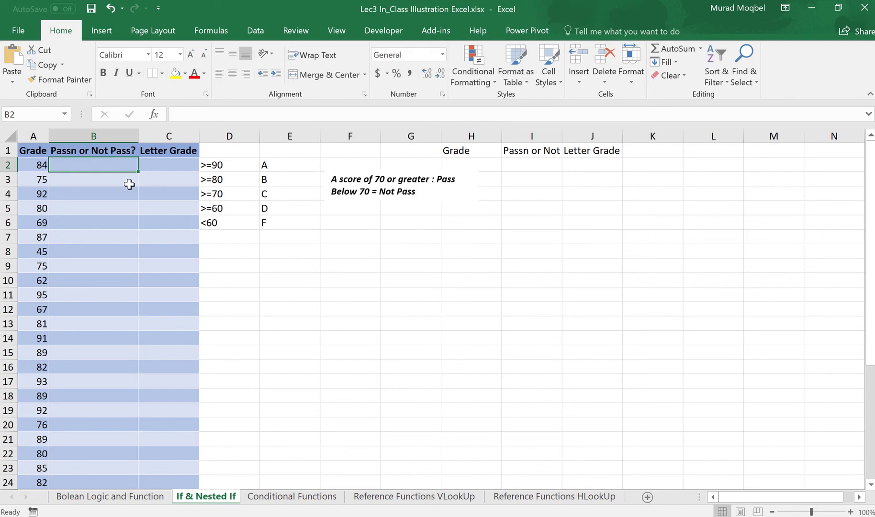
type("=")
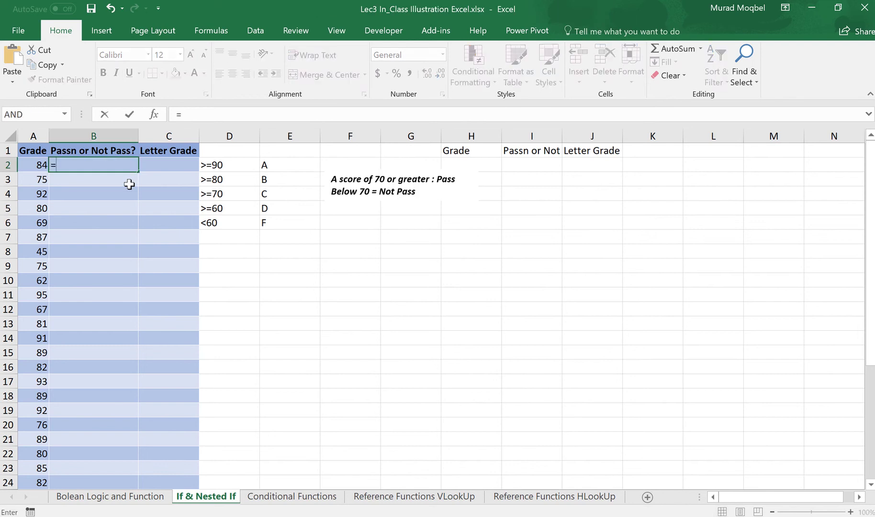
type("if(")
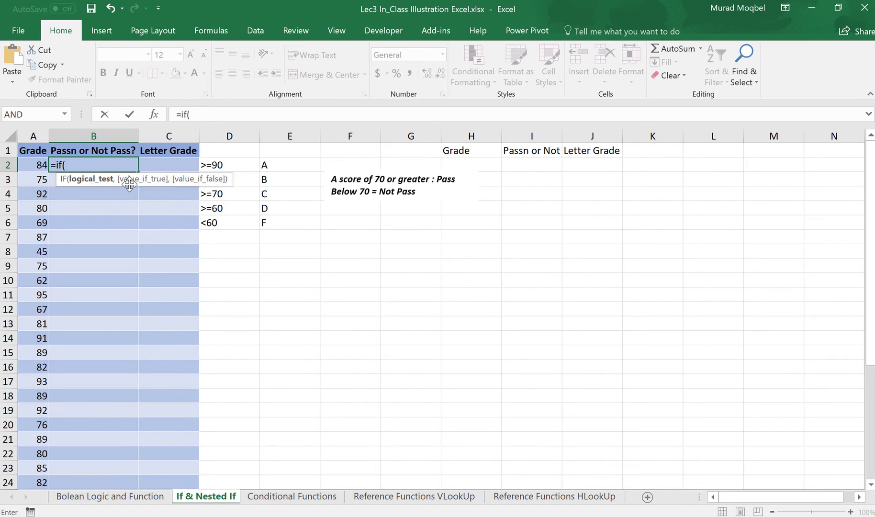
left_click(41, 164)
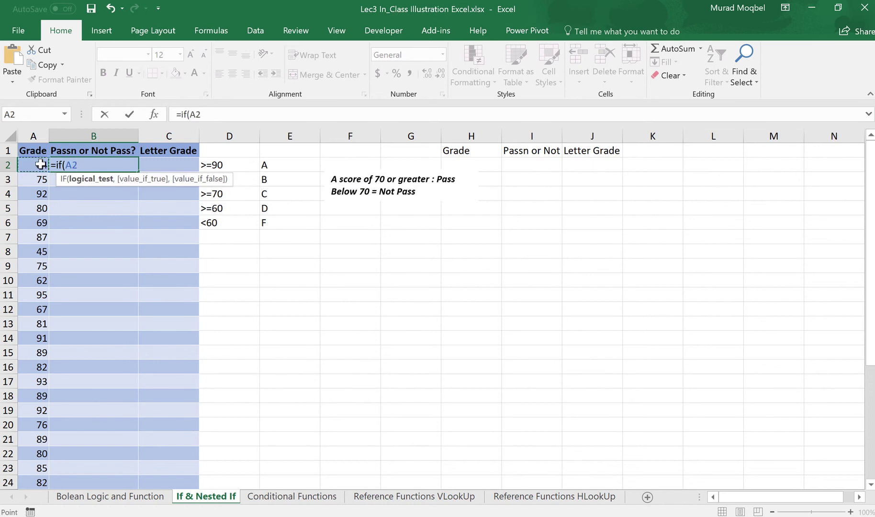
type(">=70,")
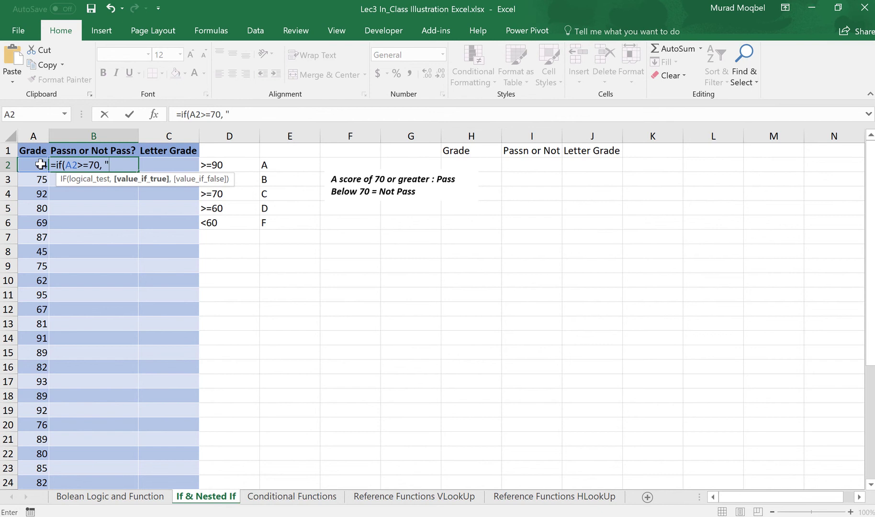
key("BackSpace")
key("BackSpace")
key("BackSpace")
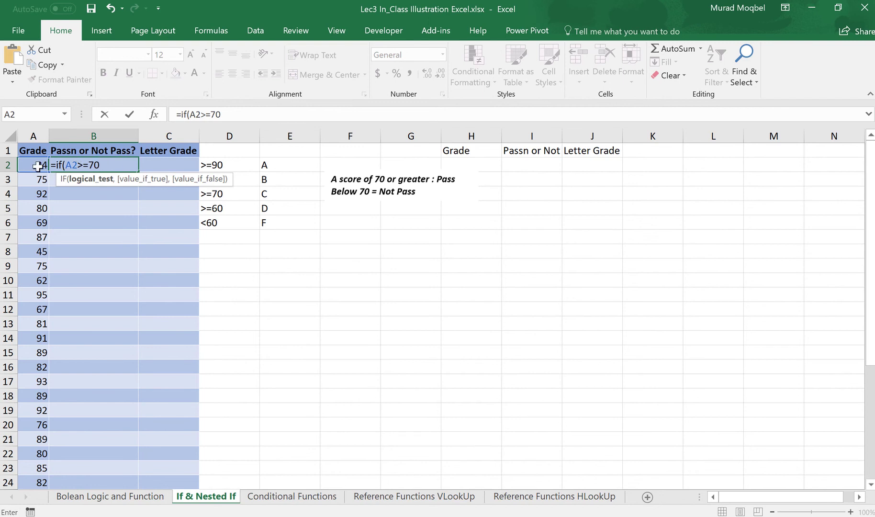
left_click(101, 165)
type(",")
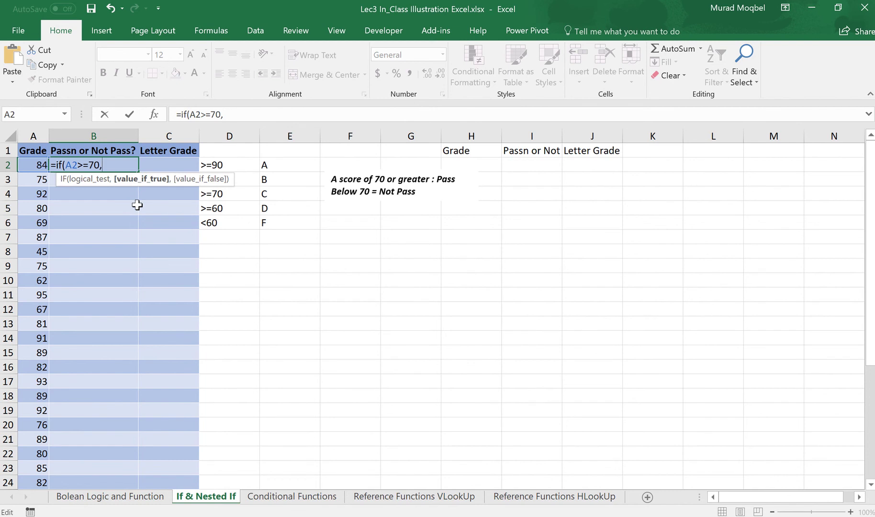
Complete the B2 formula so it returns "Pass" when the test is true and "Not Pass" when it is false
type("\"")
type("POa")
key("BackSpace")
key("BackSpace")
type("ass\",")
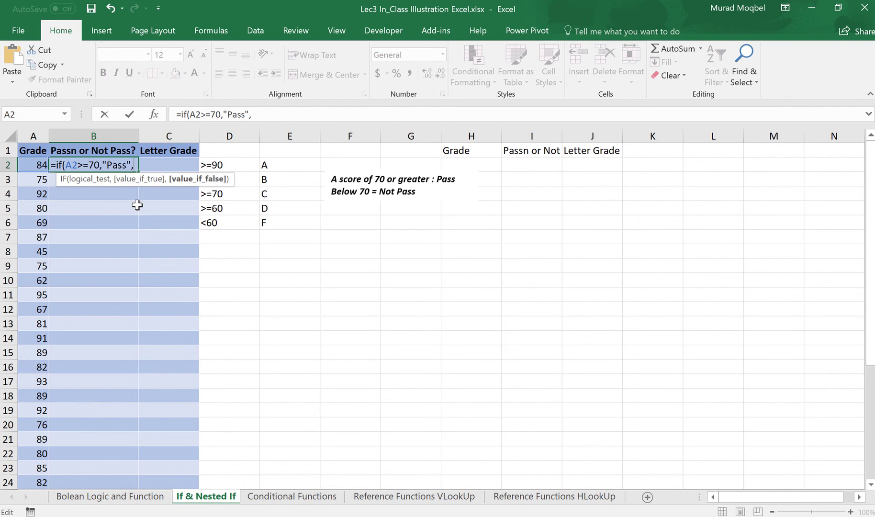
type("\"Not ")
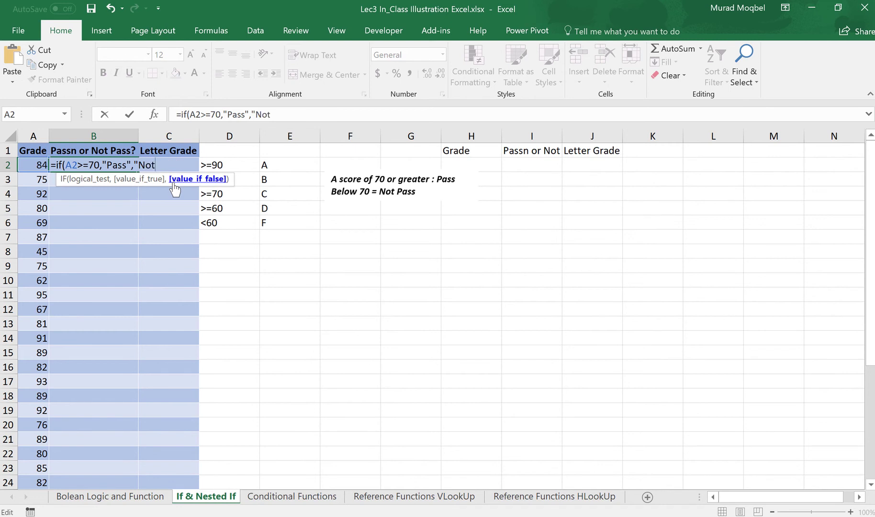
type("Pass\")")
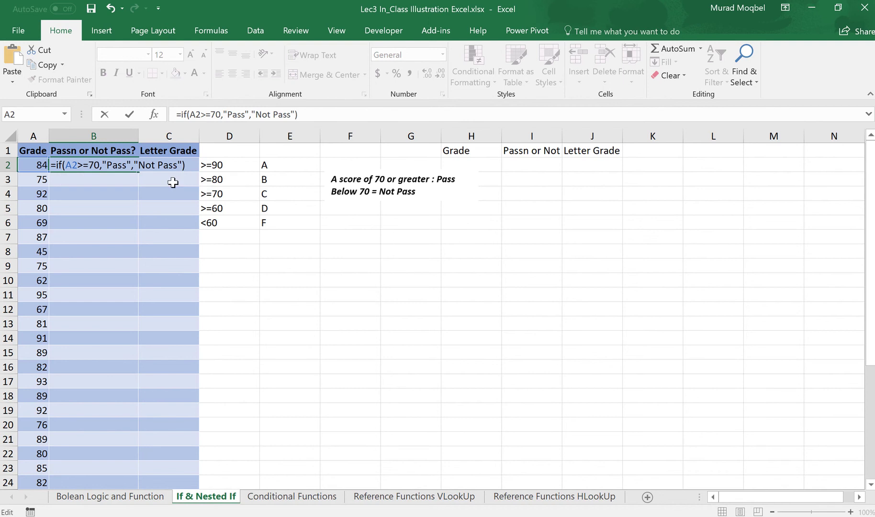
key("Return")
Fill the B2 formula down the Pass or Not Pass column for all grades and check the copy in B6
left_click(119, 164)
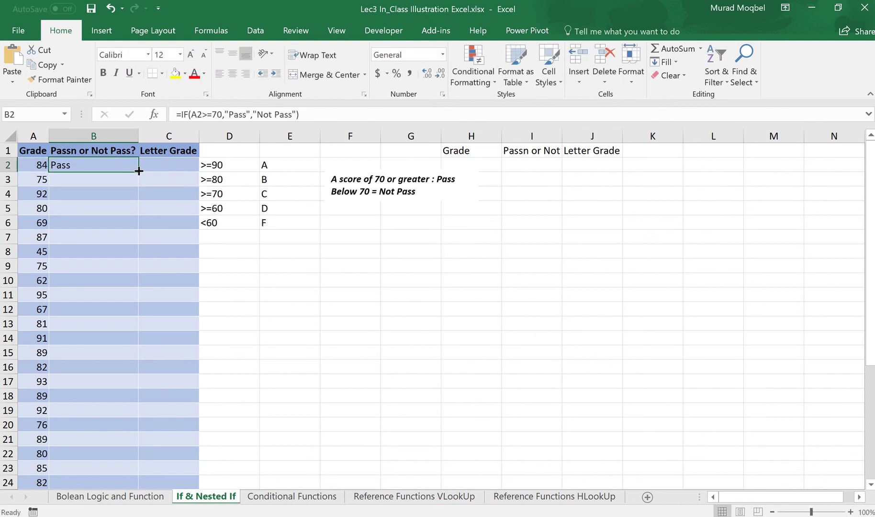
double_click(139, 171)
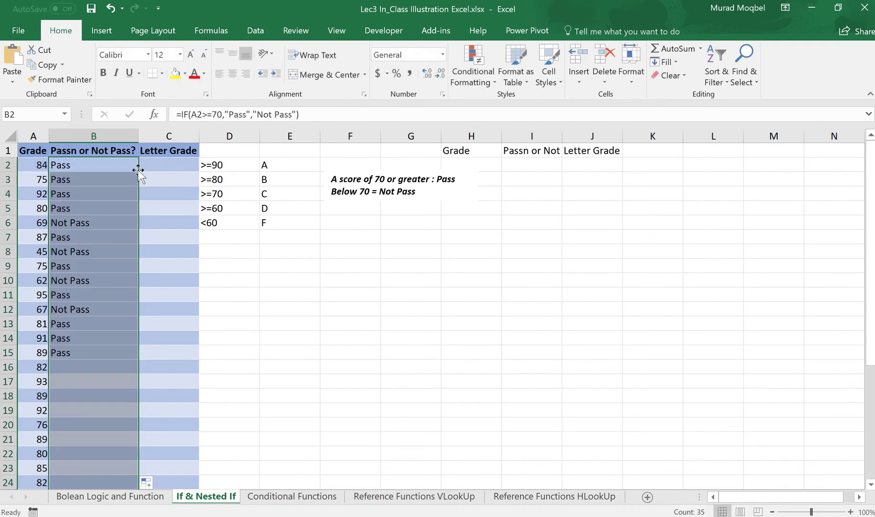
left_click(79, 224)
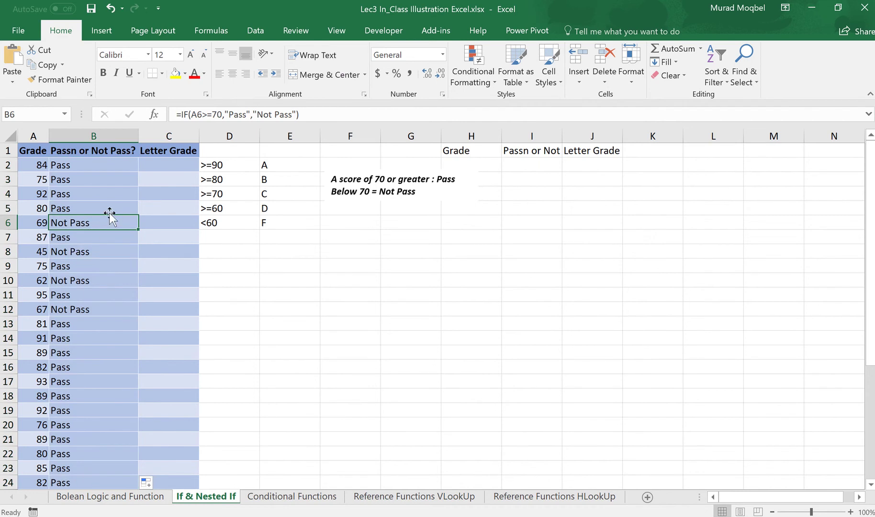
Examine the score thresholds and matching letter grades in D2:E6, comparing them with the pass formula in B2
left_click(152, 164)
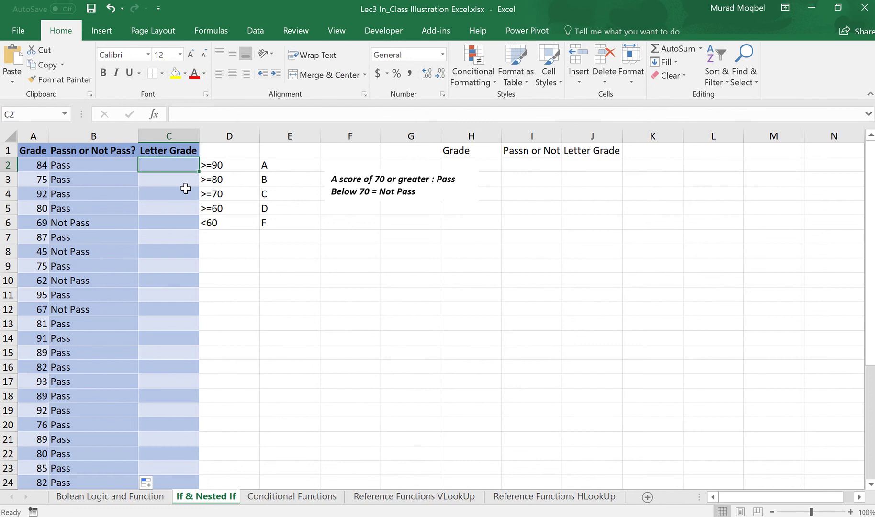
left_click(219, 166)
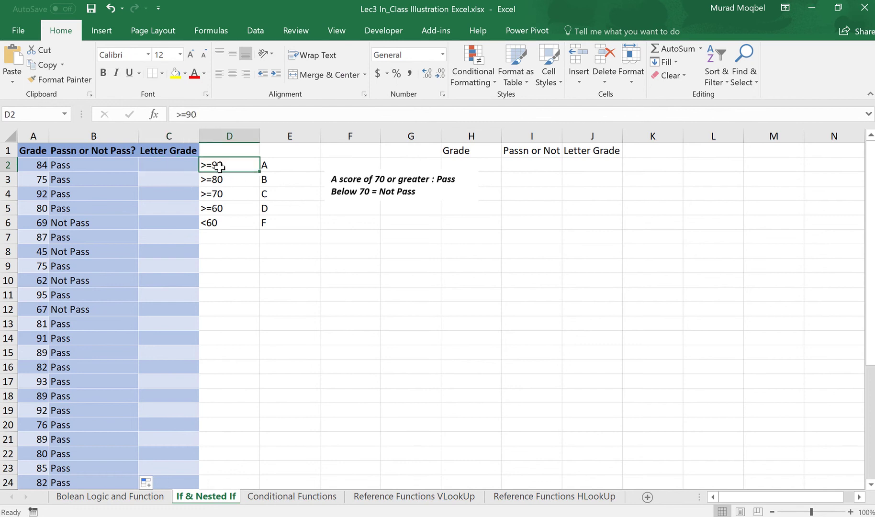
left_click_drag(219, 166, 219, 221)
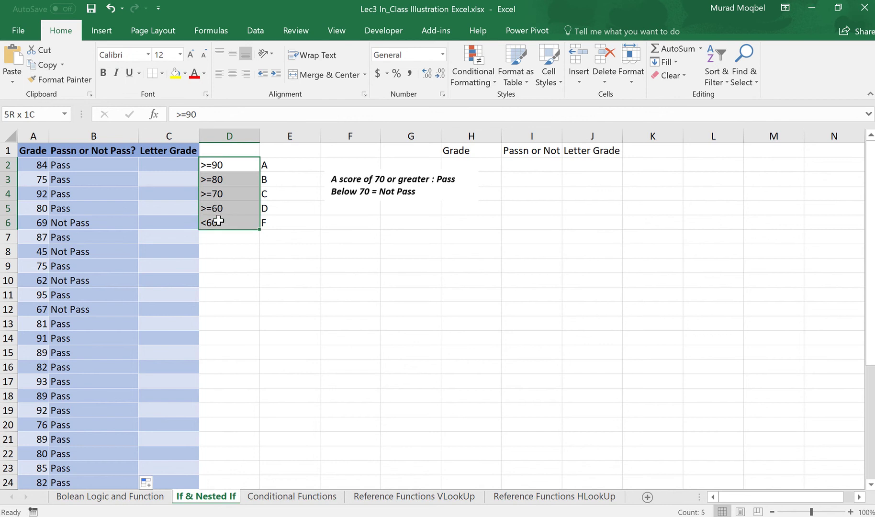
left_click(276, 165)
left_click(229, 166)
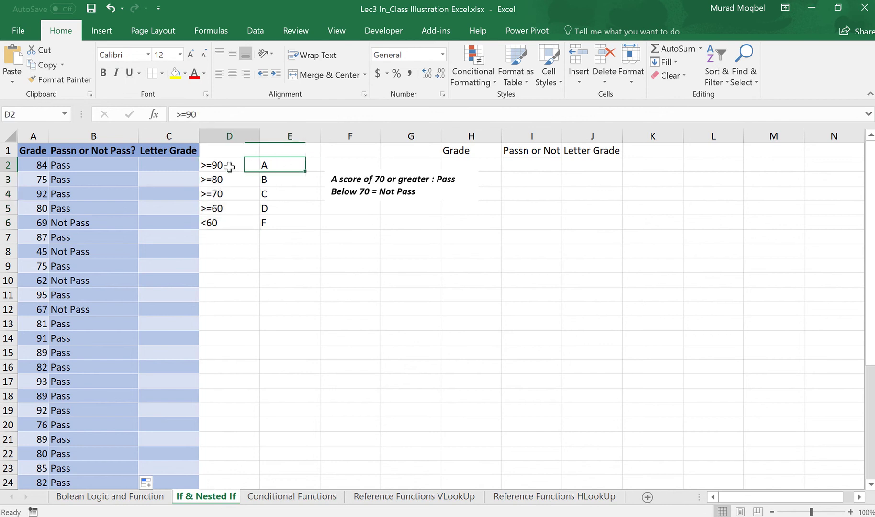
left_click(271, 166)
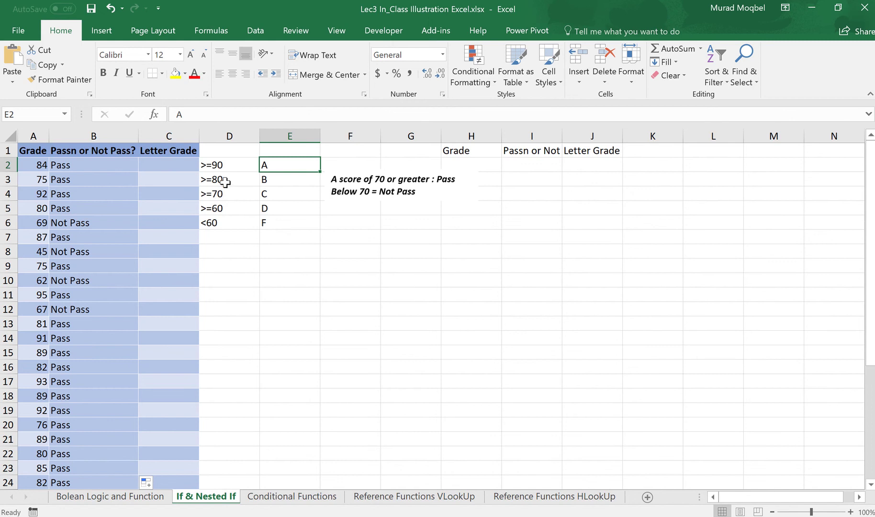
left_click(225, 181)
left_click(274, 177)
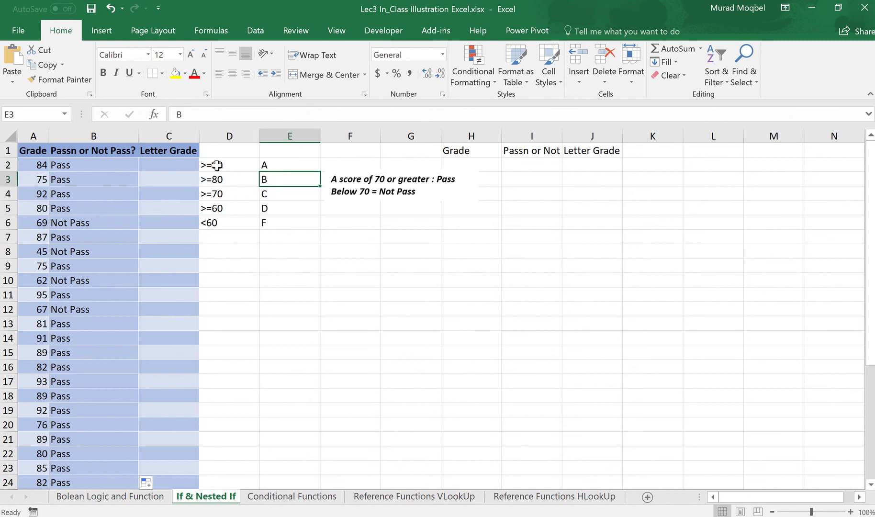
left_click_drag(217, 165, 219, 223)
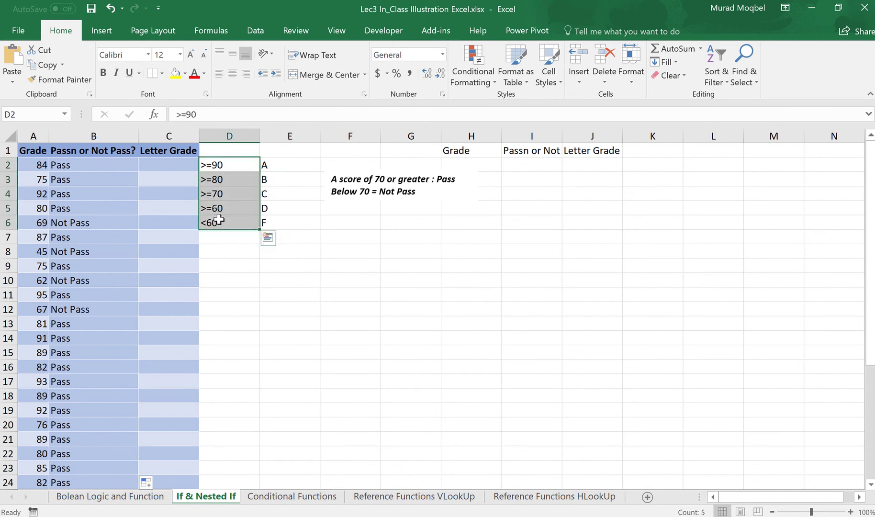
left_click(87, 165)
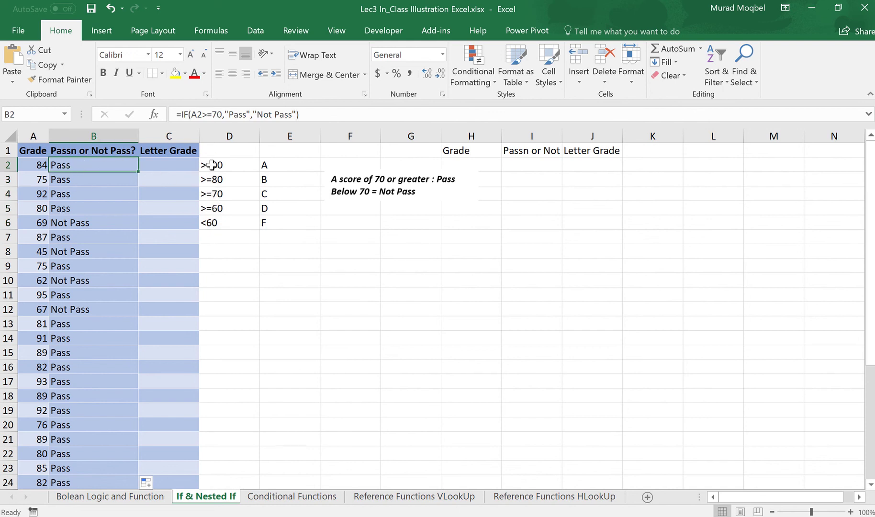
left_click_drag(212, 165, 216, 222)
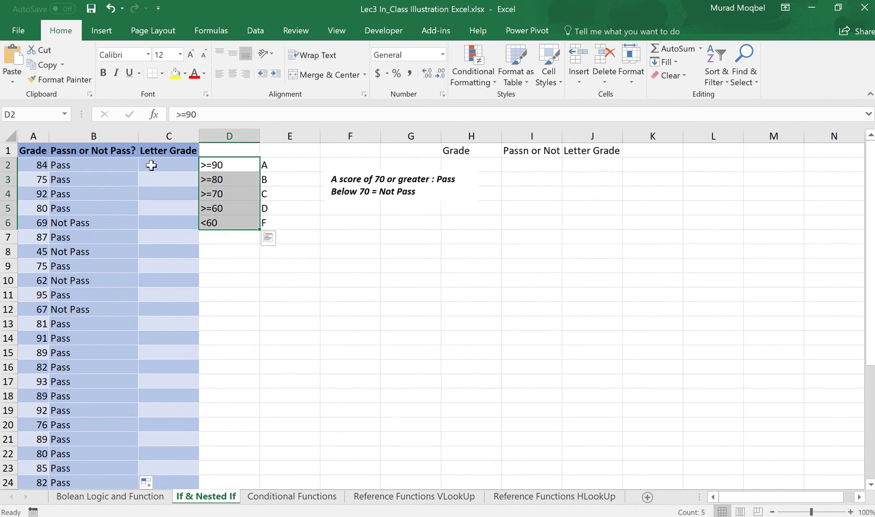
Start an IF formula in cell C2 that tests A2>= 90 and returns "A" when true
left_click(151, 165)
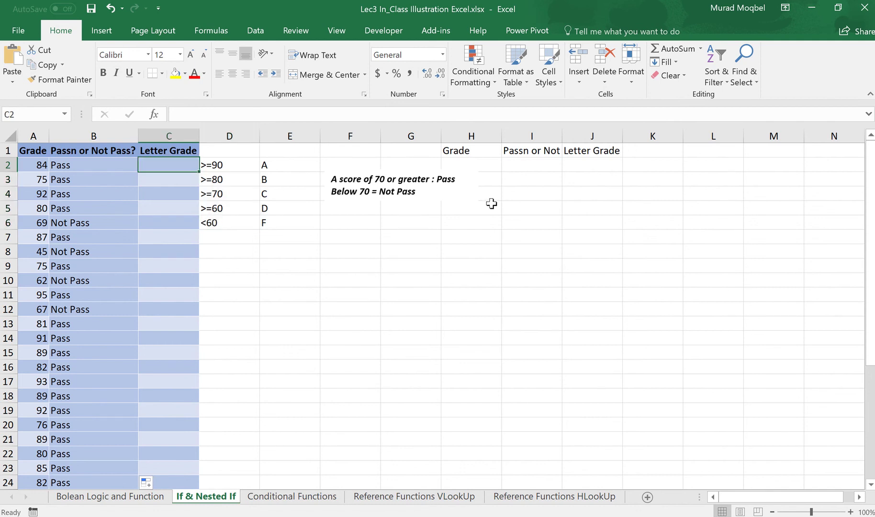
type("=")
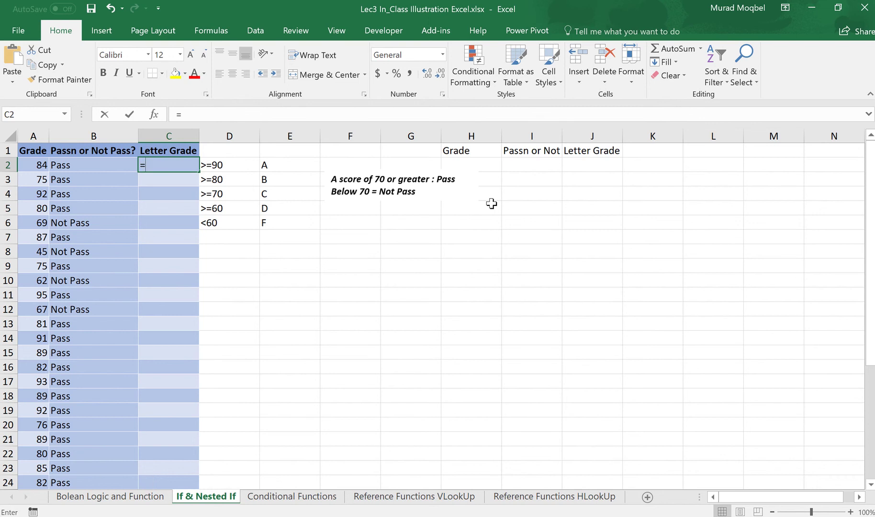
type("if(")
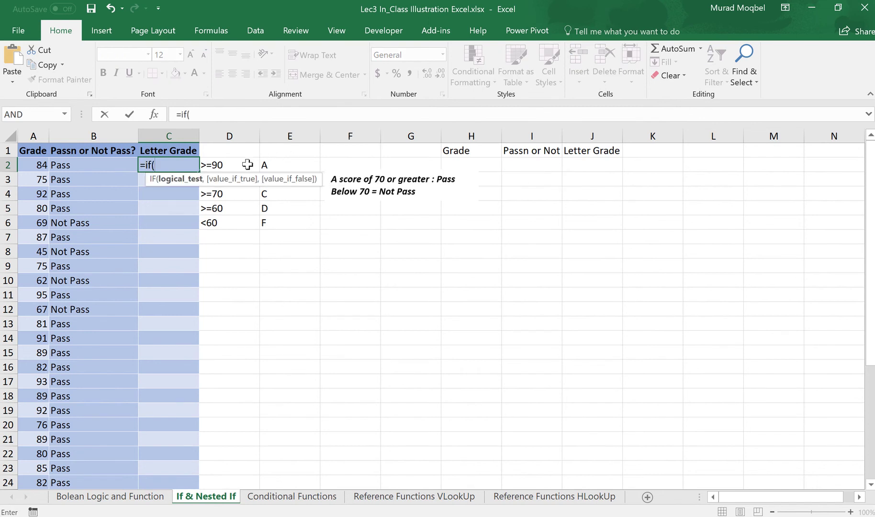
left_click(35, 164)
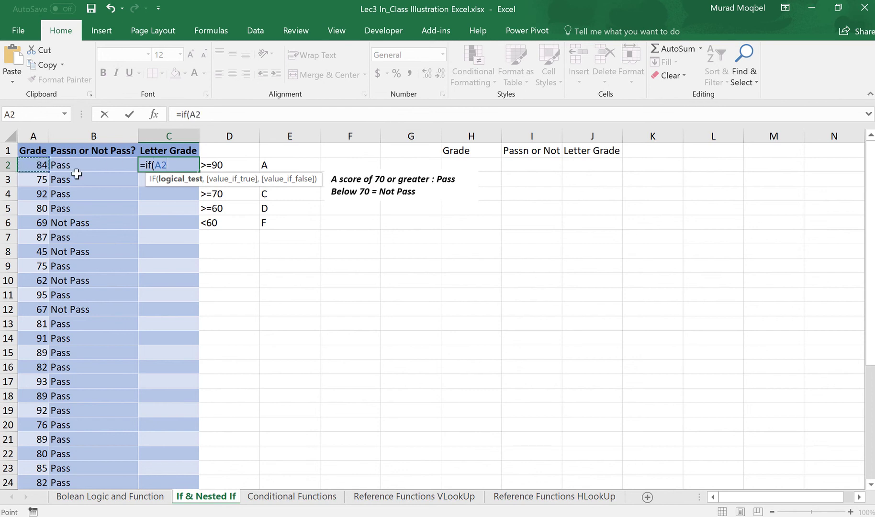
type(">= 9")
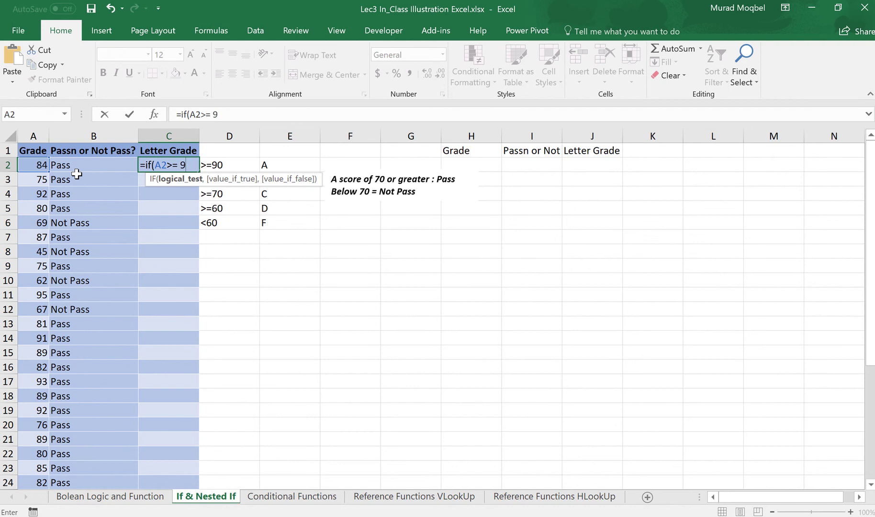
type("0,")
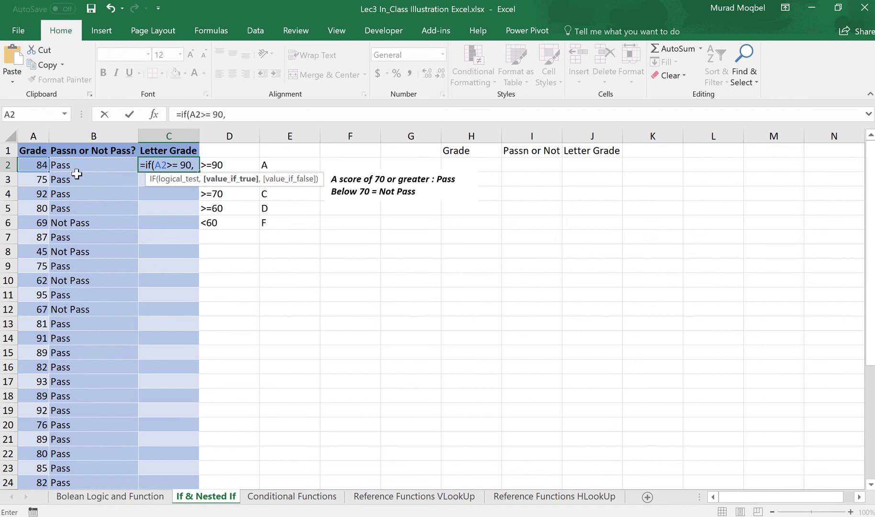
type("\"A\"")
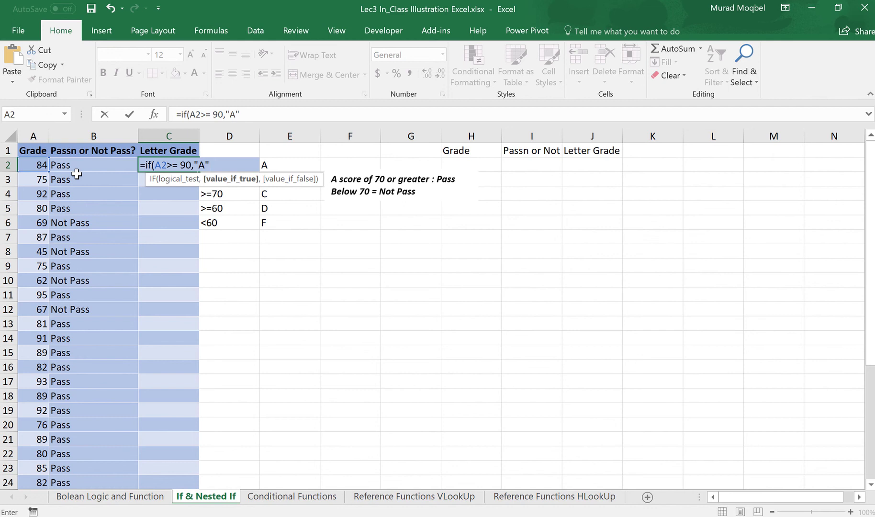
type(",")
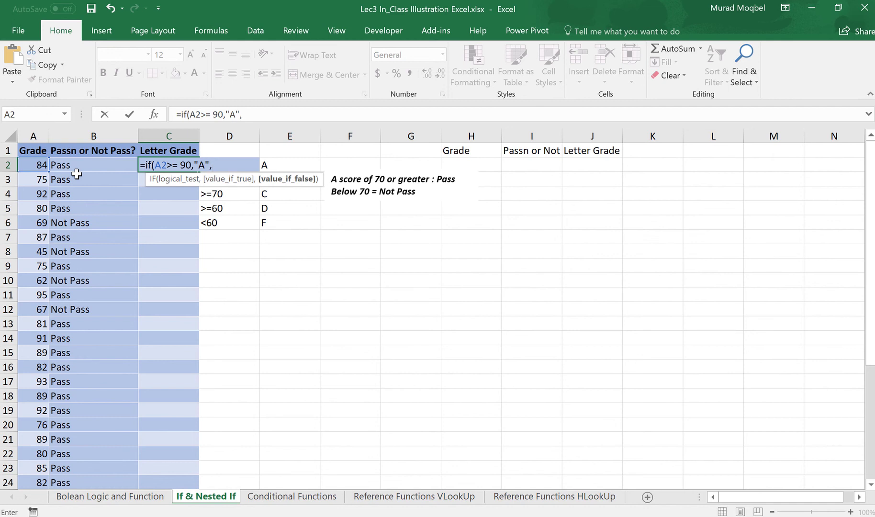
Nest a second IF as the C2 formula's false value, testing A2>=80 and returning "B" when true
type(". if")
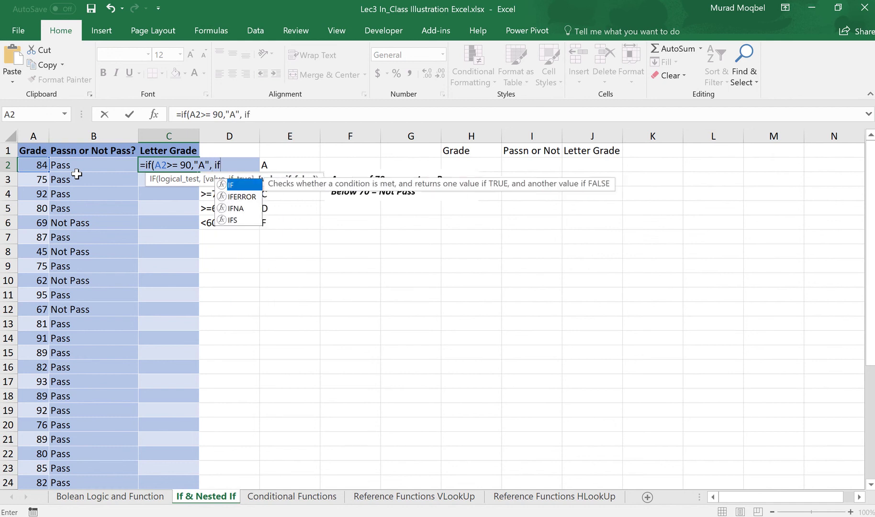
double_click(234, 186)
left_click(46, 165)
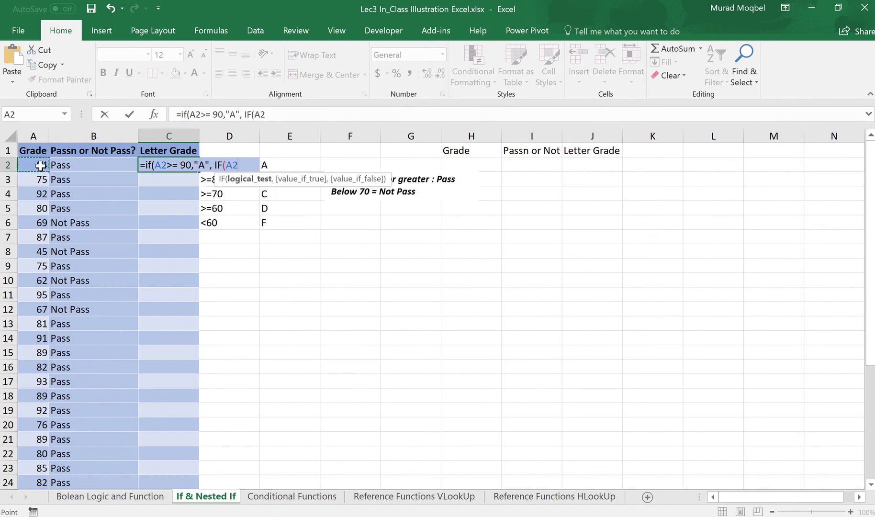
type(">=80,")
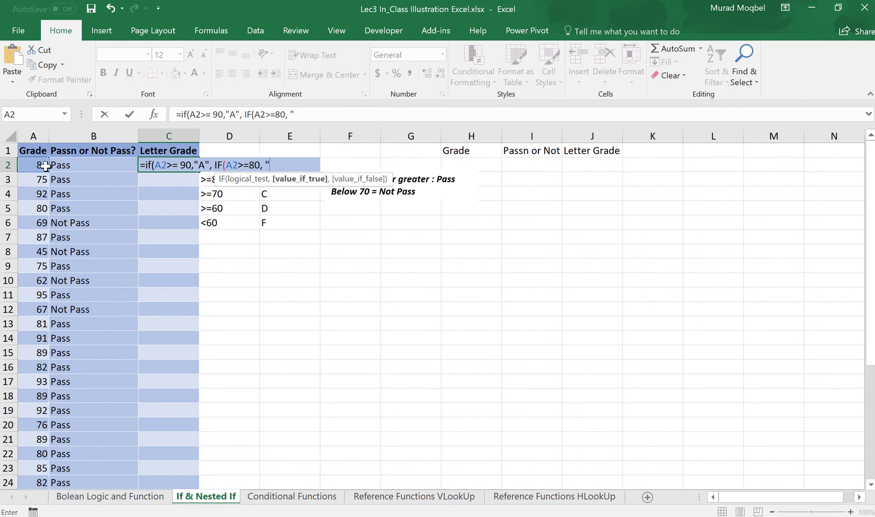
type(" \"B\",")
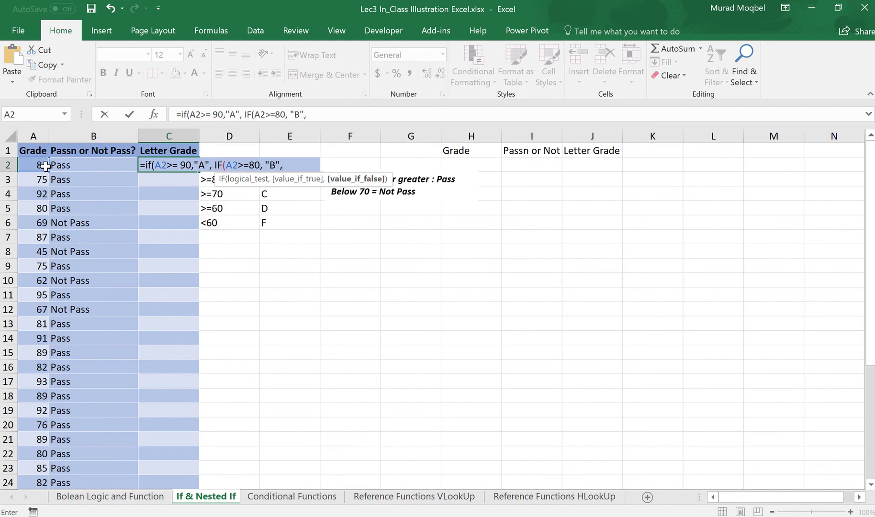
Nest a third IF in the C2 formula, testing A2>=70 and returning "C" when true
type(" if")
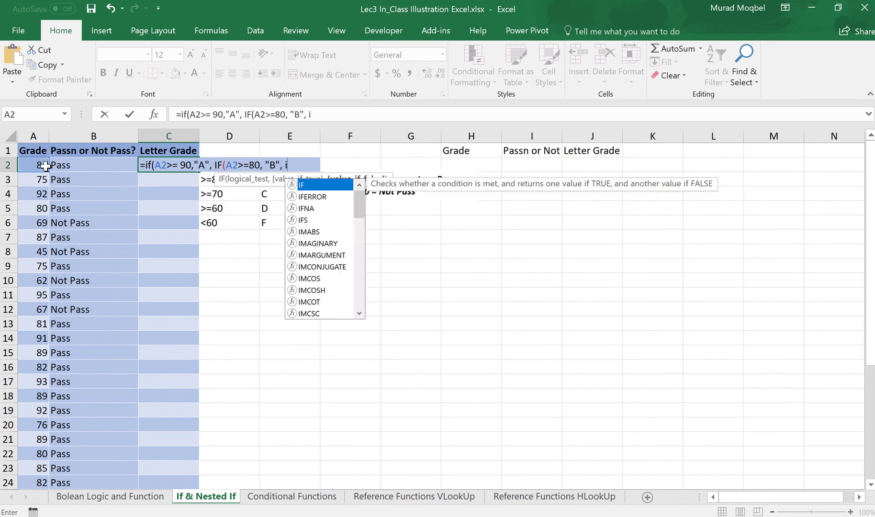
type("(")
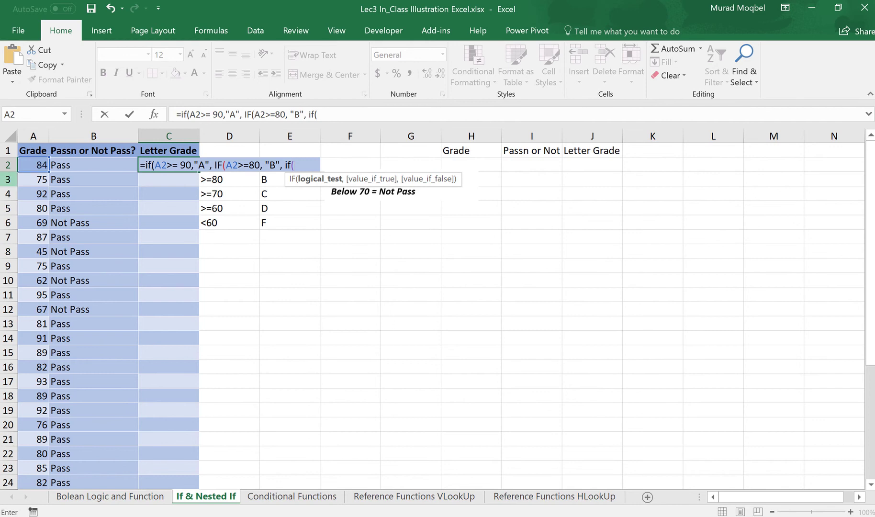
left_click(27, 165)
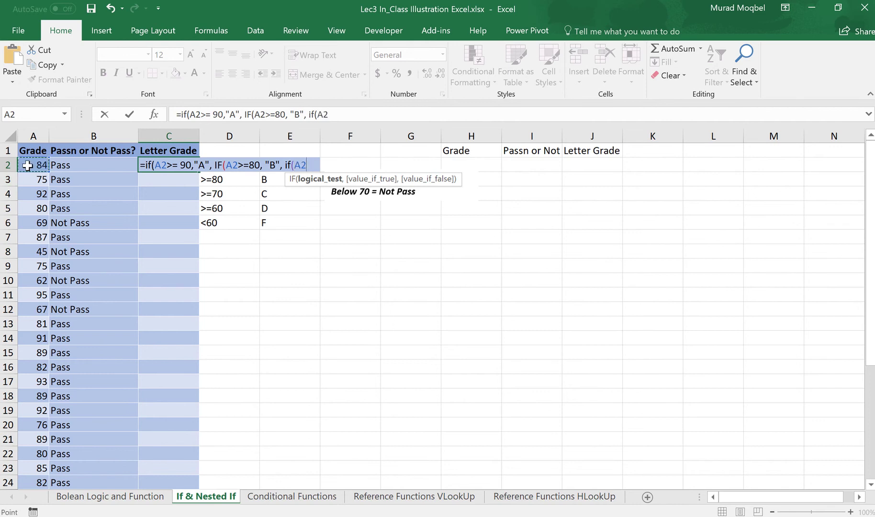
type(">=70,")
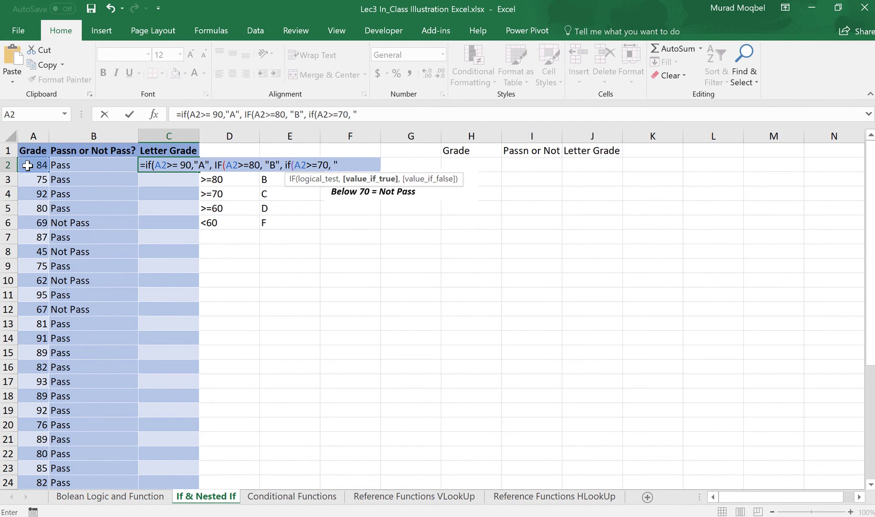
type("C\",")
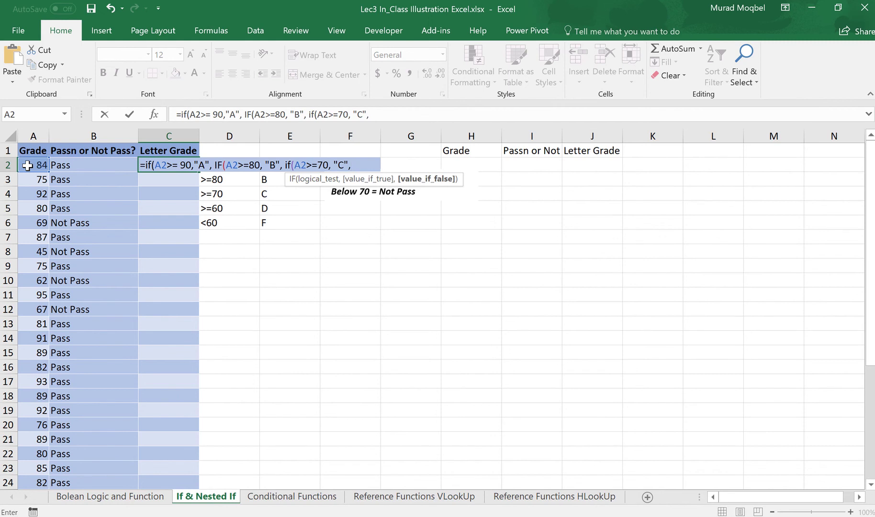
Nest a fourth IF in the C2 formula, testing A2>=60 and returning "D" when true
type(" if")
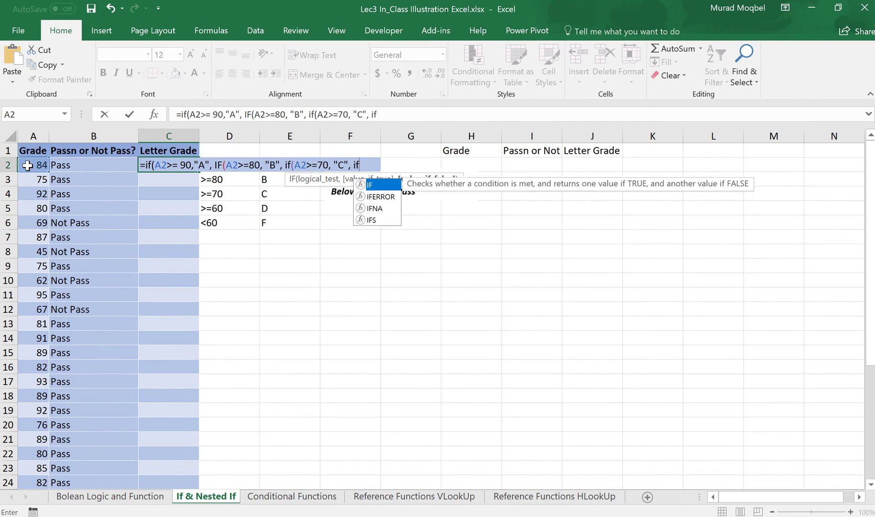
double_click(372, 183)
left_click(34, 164)
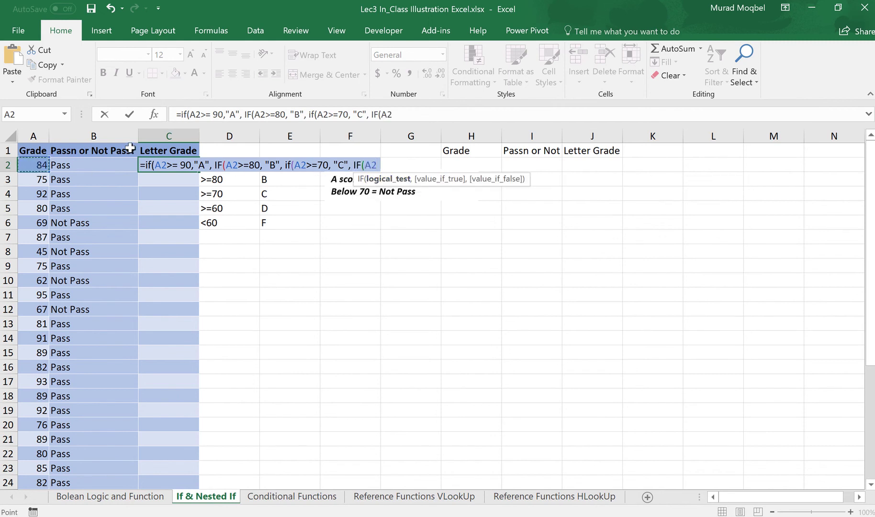
type(">")
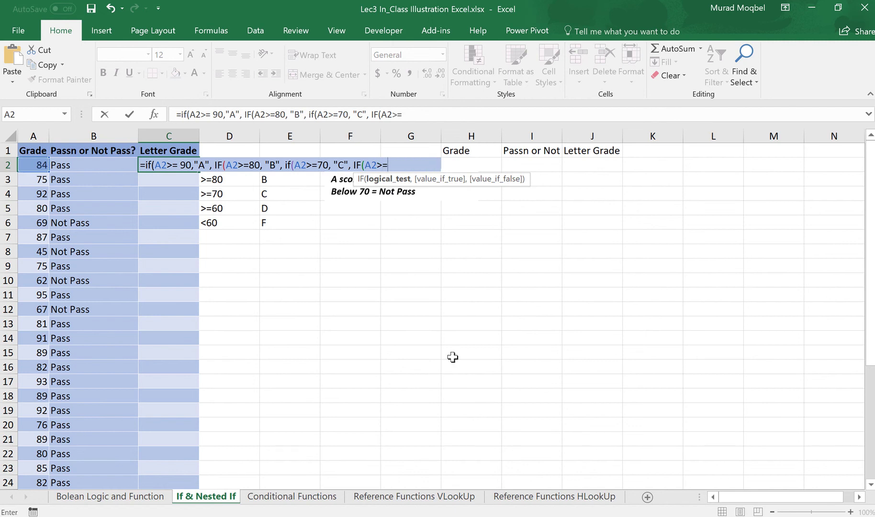
type("=60,")
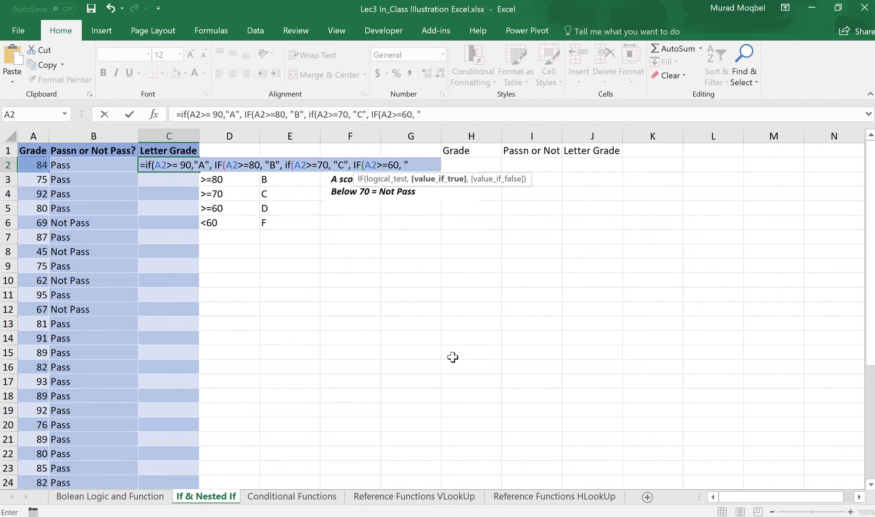
type(" \"D\",")
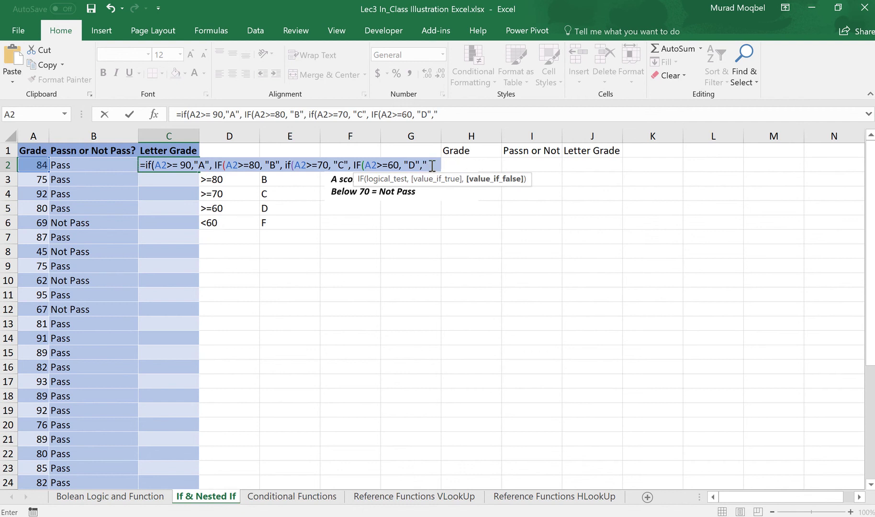
Complete the C2 nested formula with "F" as the final false value and close all four IF functions
type("F\")")
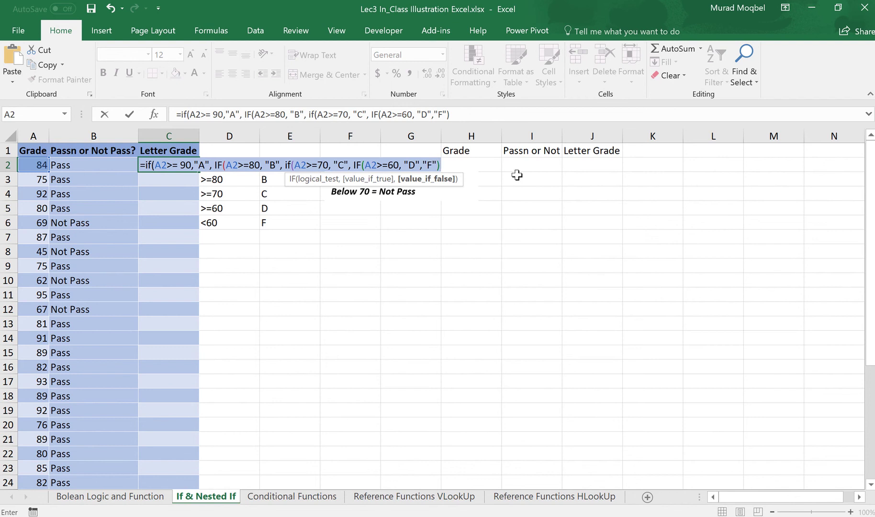
type("))")
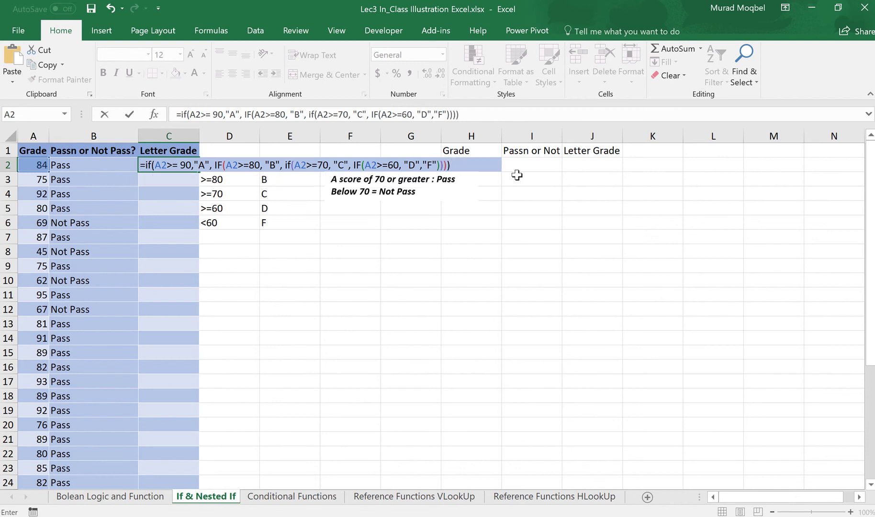
key("Return")
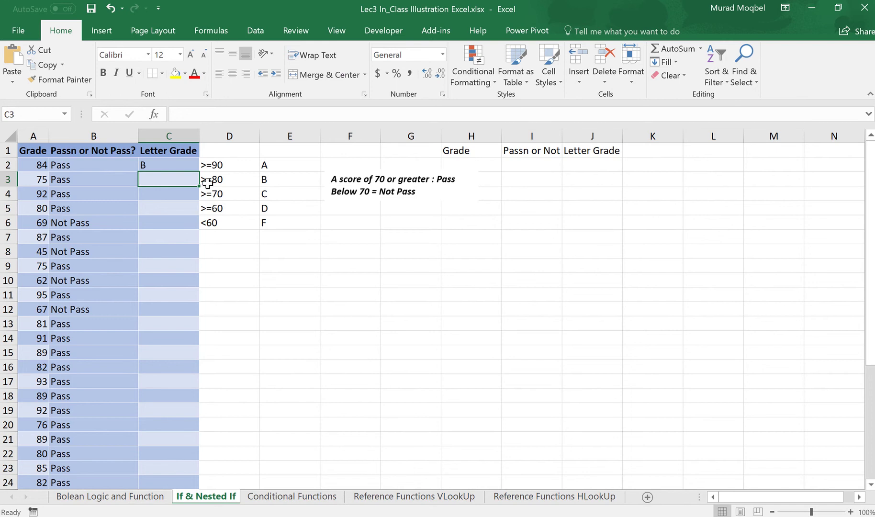
Fill the C2 formula down the Letter Grade column for all grades and check the copies in C10 and C8
left_click(190, 168)
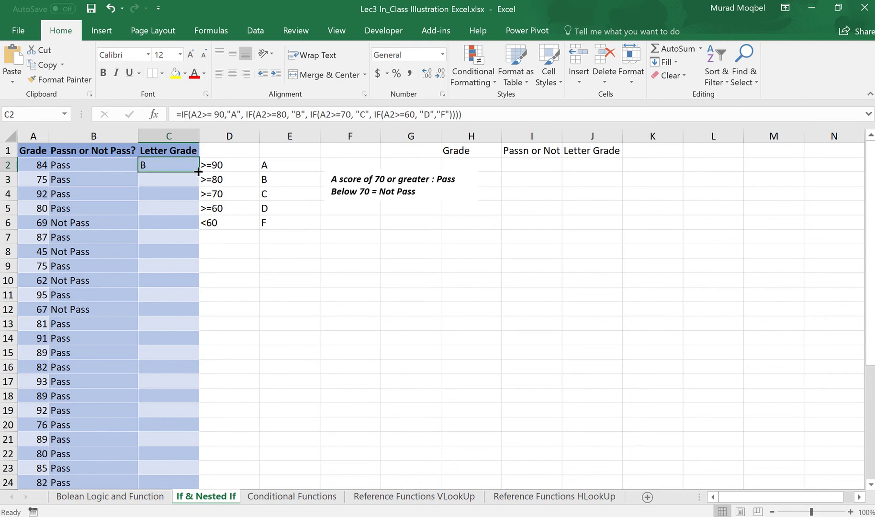
double_click(198, 171)
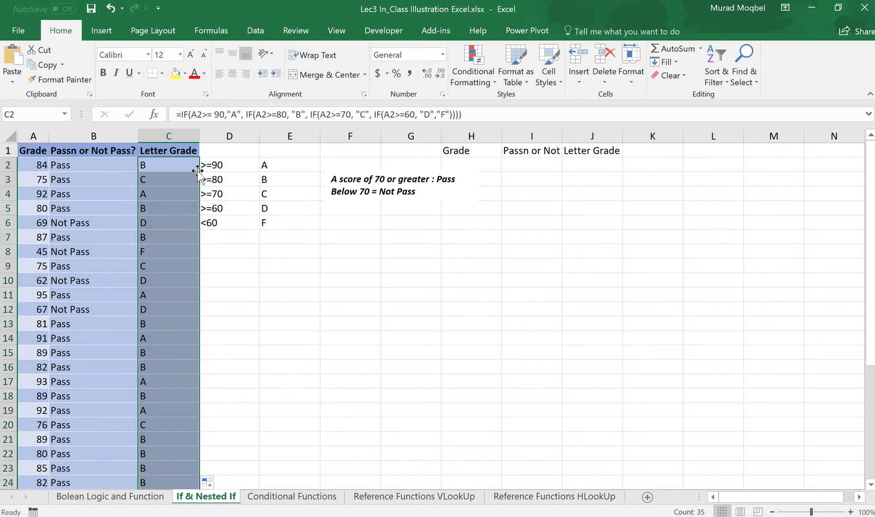
left_click(163, 280)
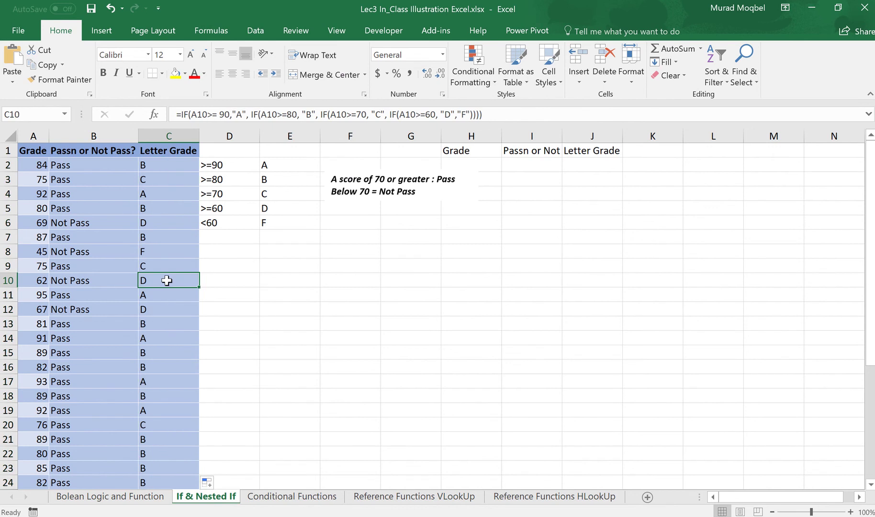
left_click(170, 252)
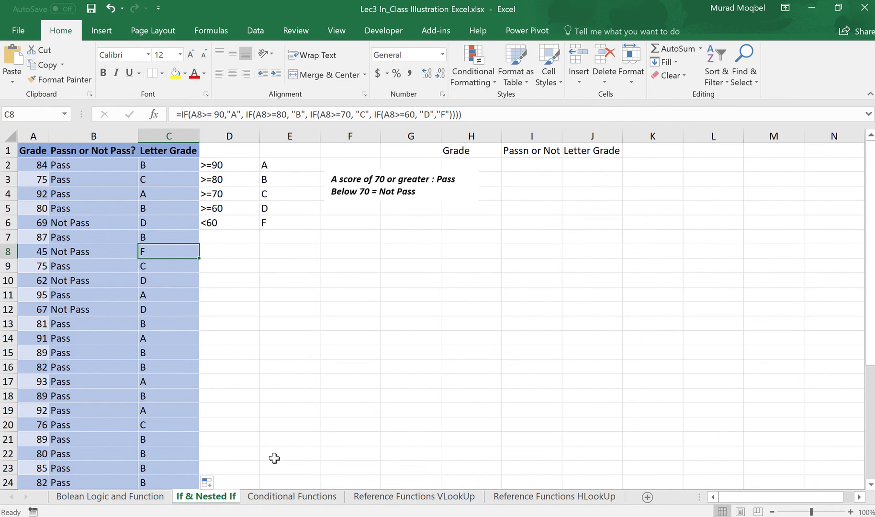
Switch to the MyEducator page in Chrome and open "03.2 Practice Problems: IF Function" in a new tab
key("alt+Tab")
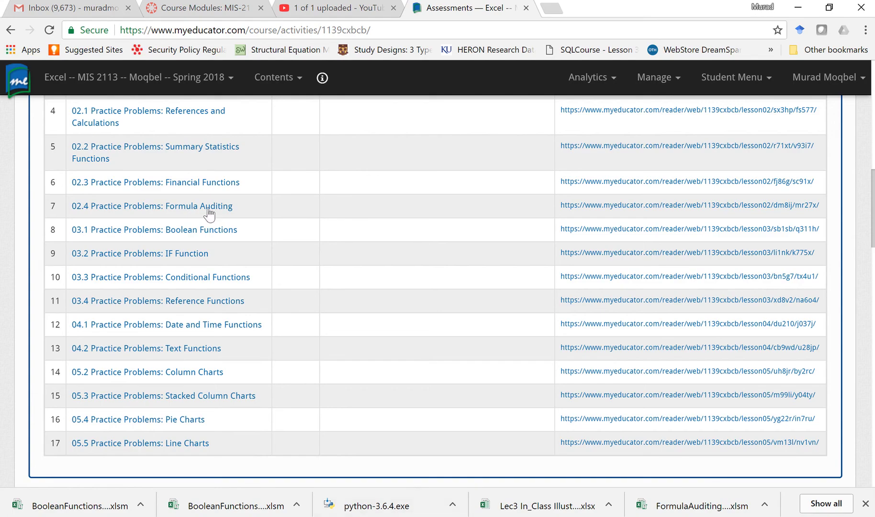
right_click(155, 255)
left_click(183, 268)
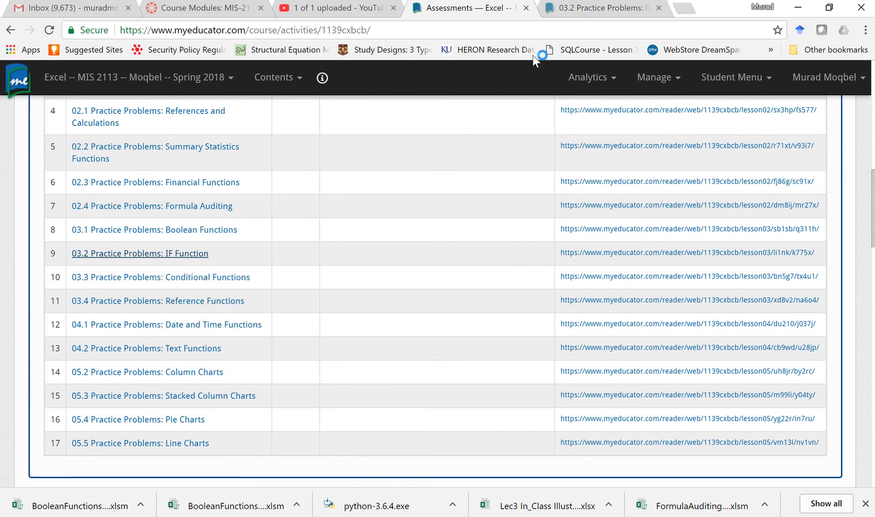
left_click(557, 10)
Download the IFFunctionPractice-W7.xlsm resource file and open it in Excel with editing and macros enabled
left_click(107, 385)
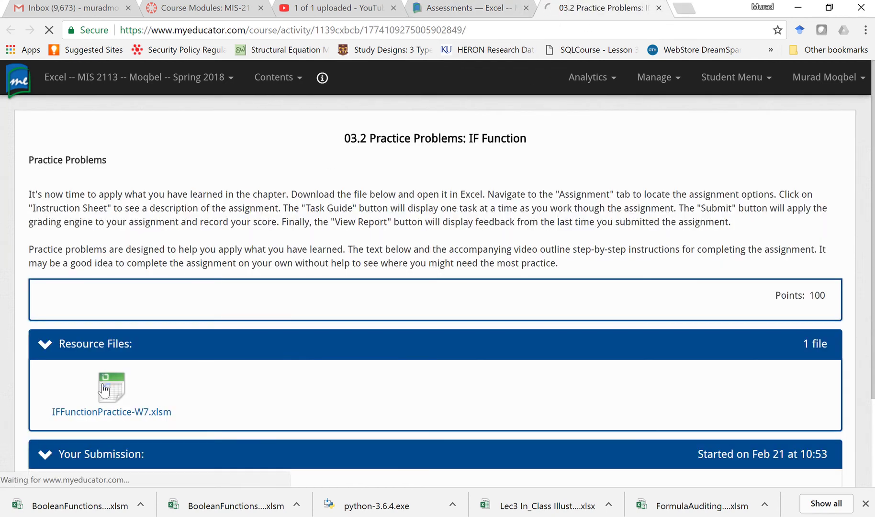
left_click(76, 505)
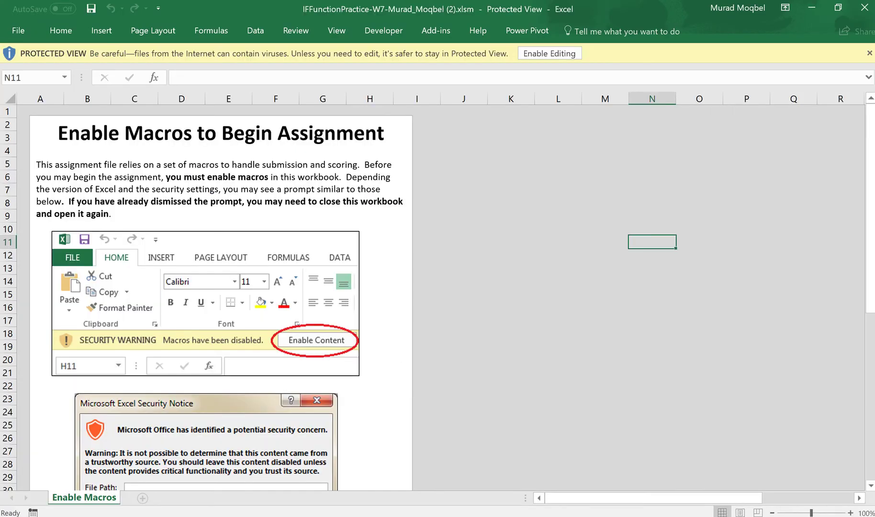
left_click(526, 51)
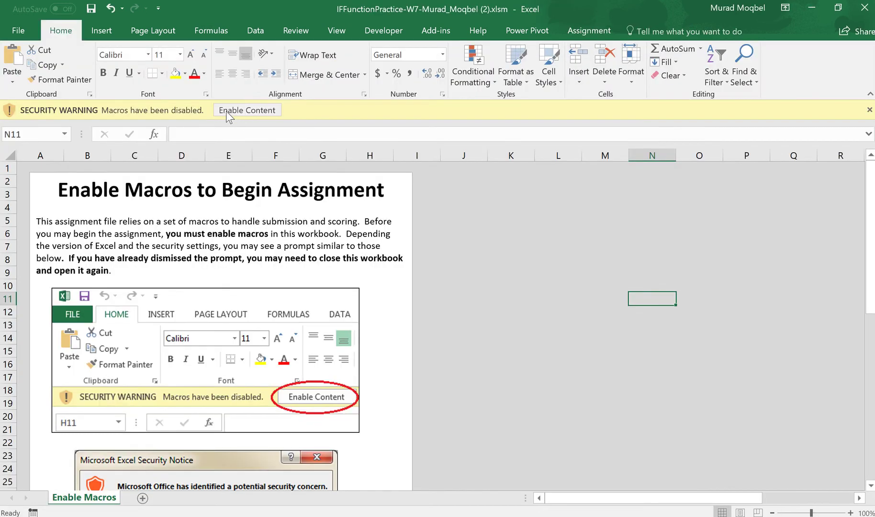
left_click(226, 110)
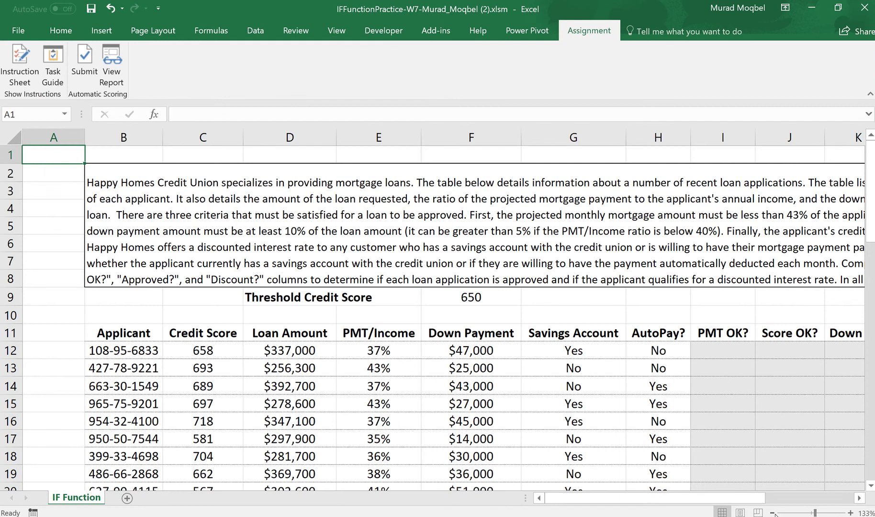
Open the assignment's task guide, advance it to task 1, and move its window clear of the problem description
left_click(772, 513)
left_click(771, 513)
left_click(772, 513)
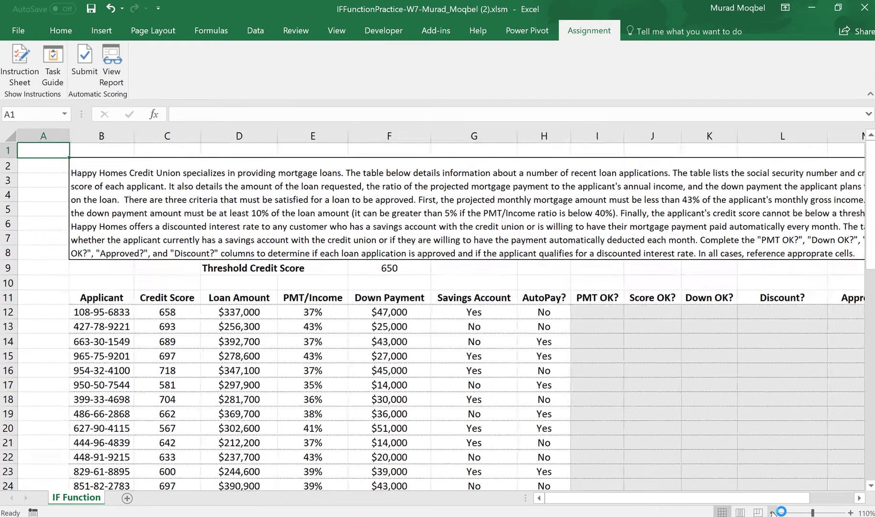
left_click(772, 513)
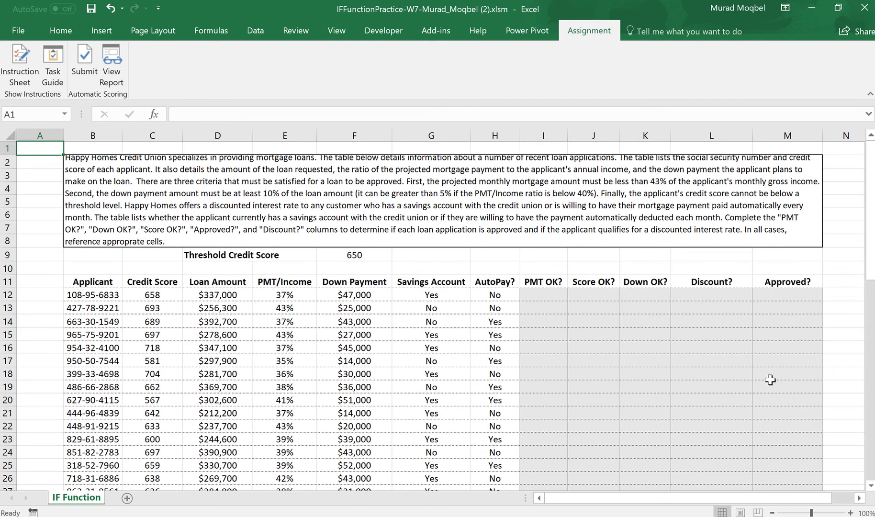
left_click(558, 290)
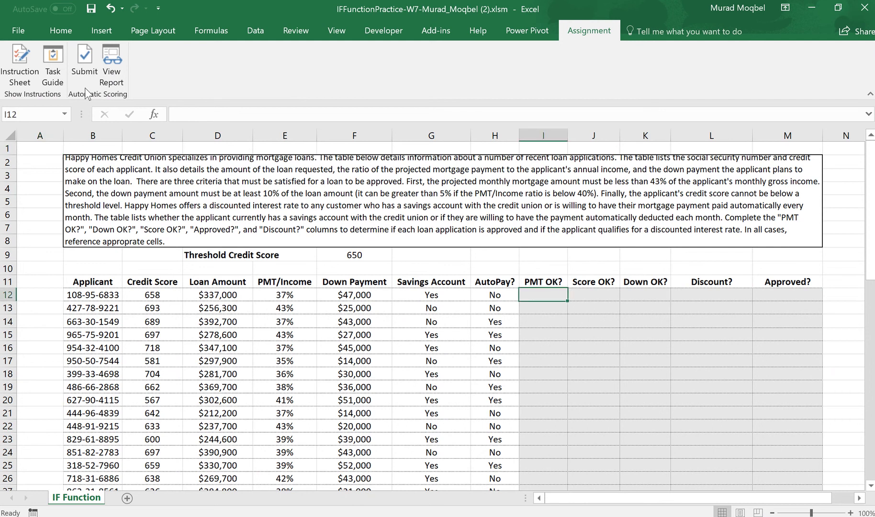
left_click(53, 60)
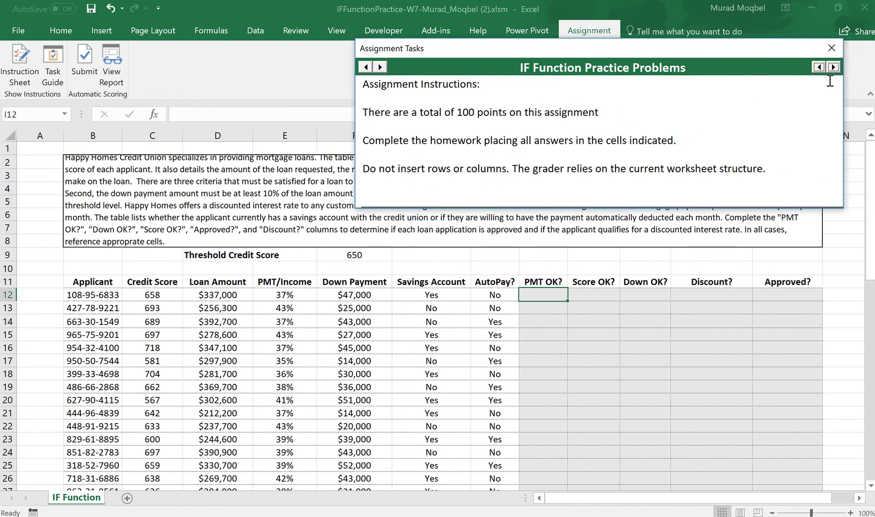
left_click(833, 66)
left_click(834, 67)
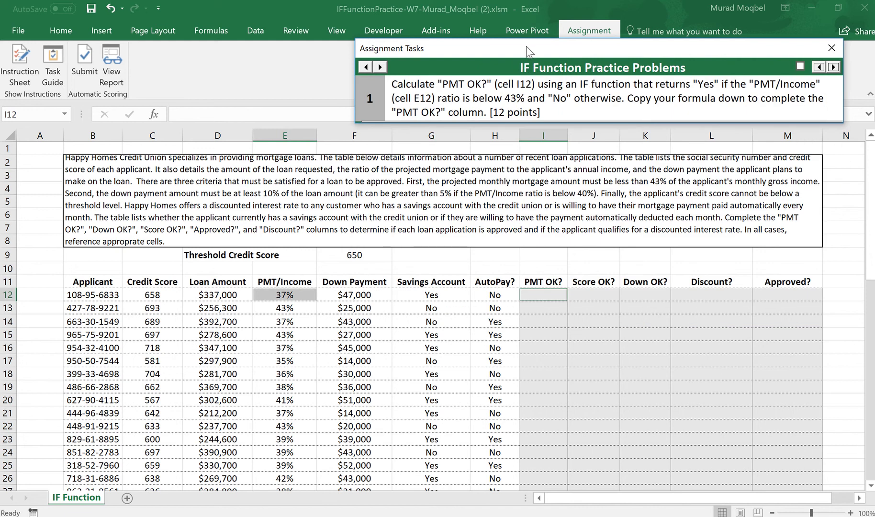
left_click_drag(527, 46, 522, 31)
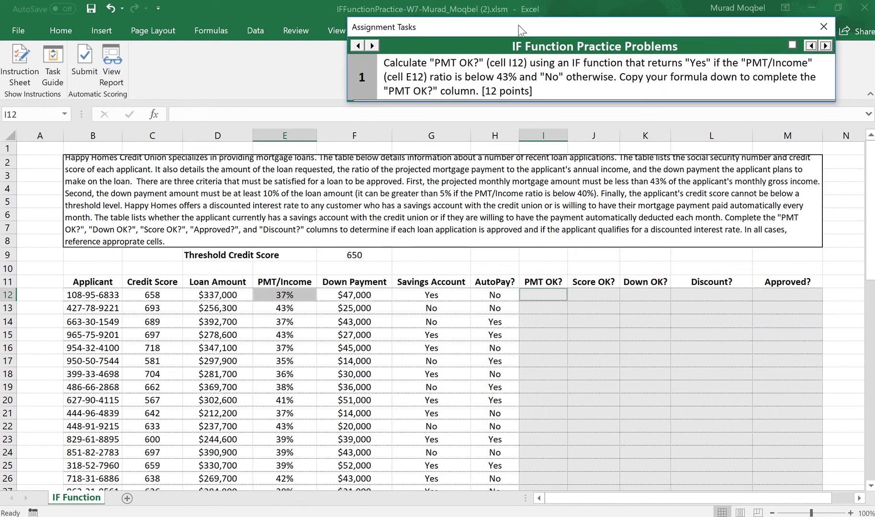
Page through the task guide and return to task 1 to review the instructions for the PMT OK? column
left_click(547, 294)
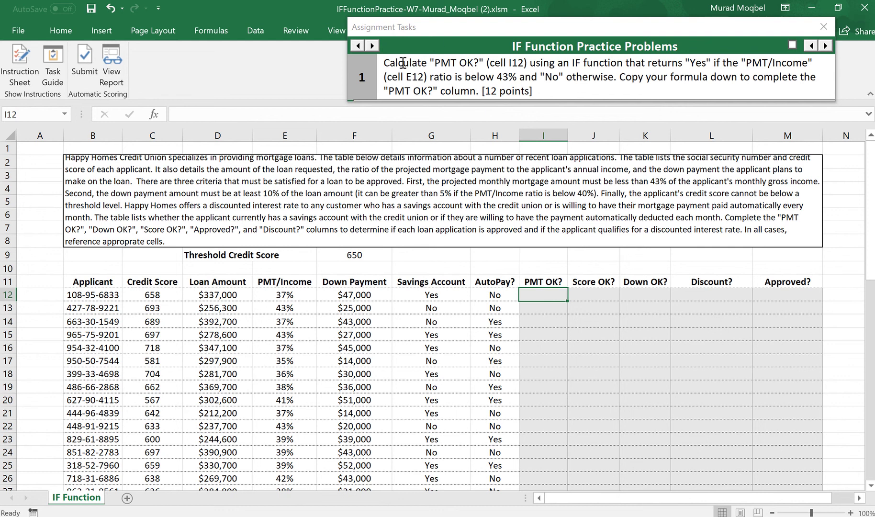
left_click(361, 45)
left_click(371, 48)
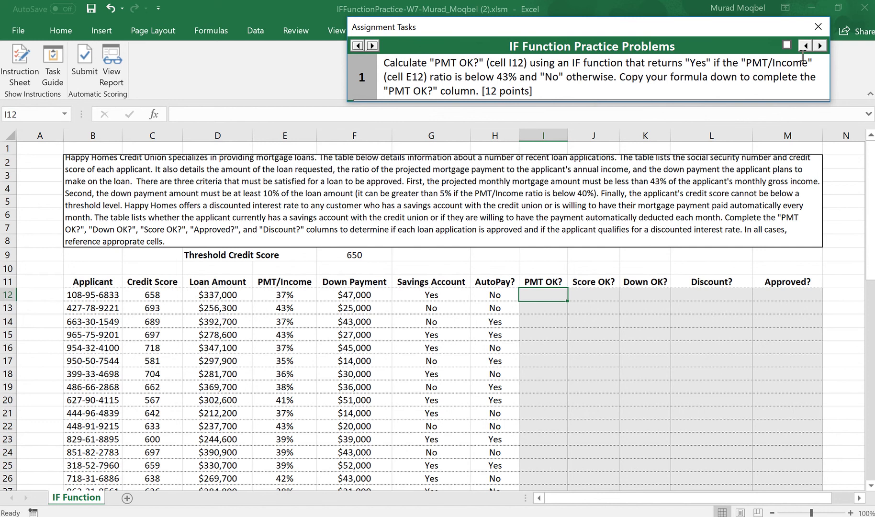
left_click(820, 45)
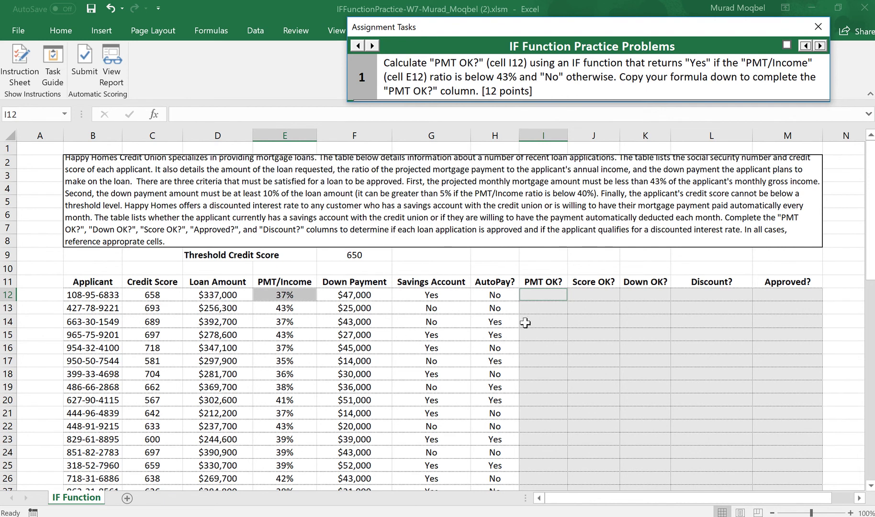
Start an IF formula in I12 that tests whether the PMT/Income ratio is below 43% (E12<43%)
left_click(543, 294)
type("=")
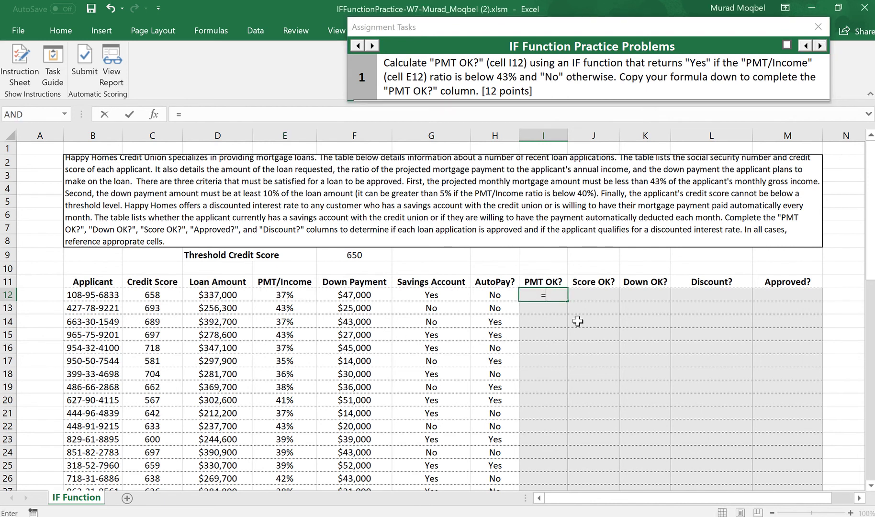
type("if")
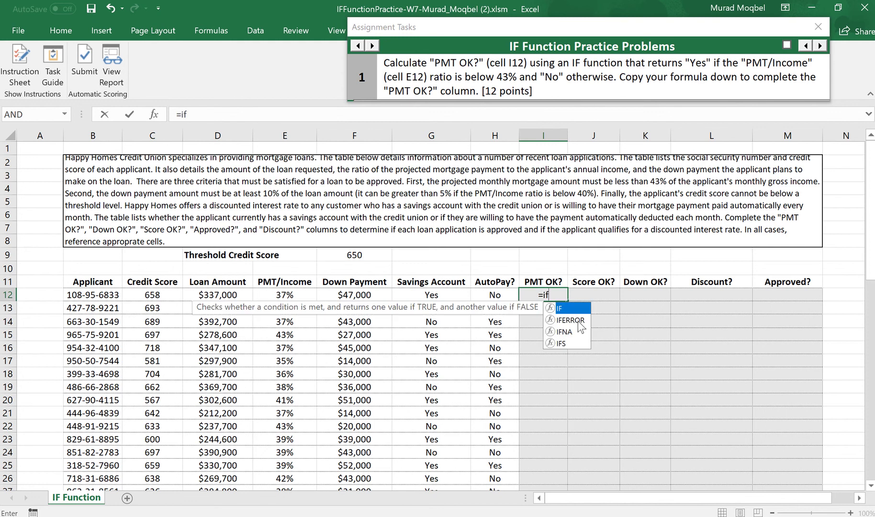
type("(")
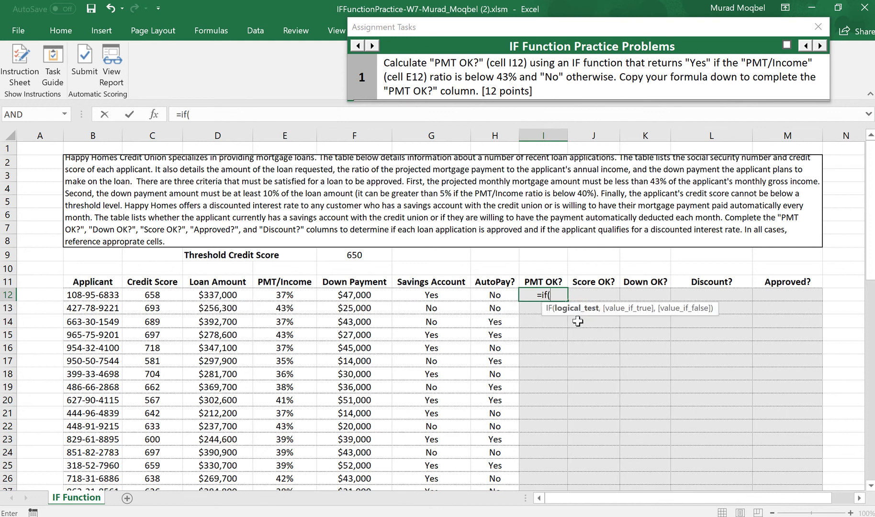
left_click(277, 295)
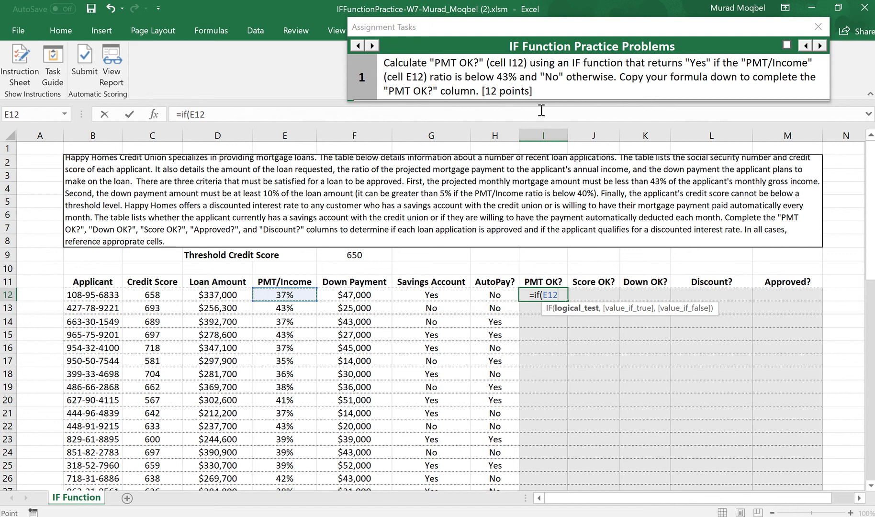
type("<")
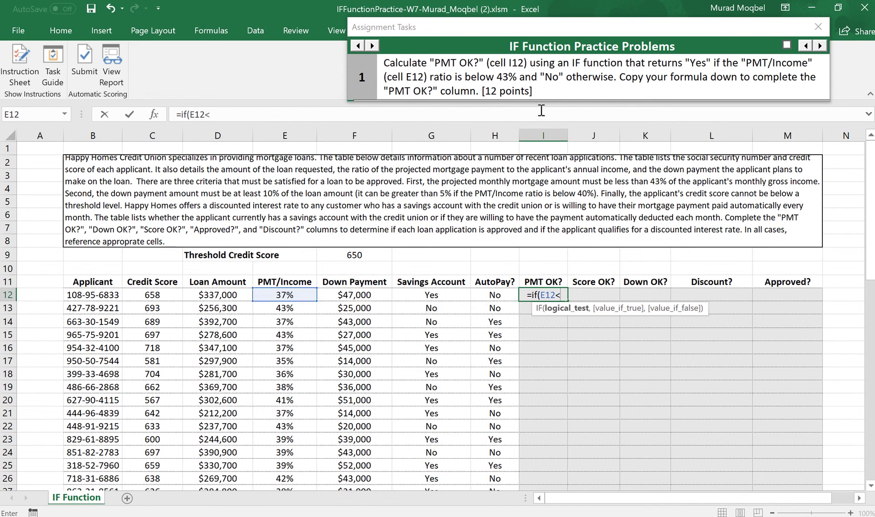
type("43")
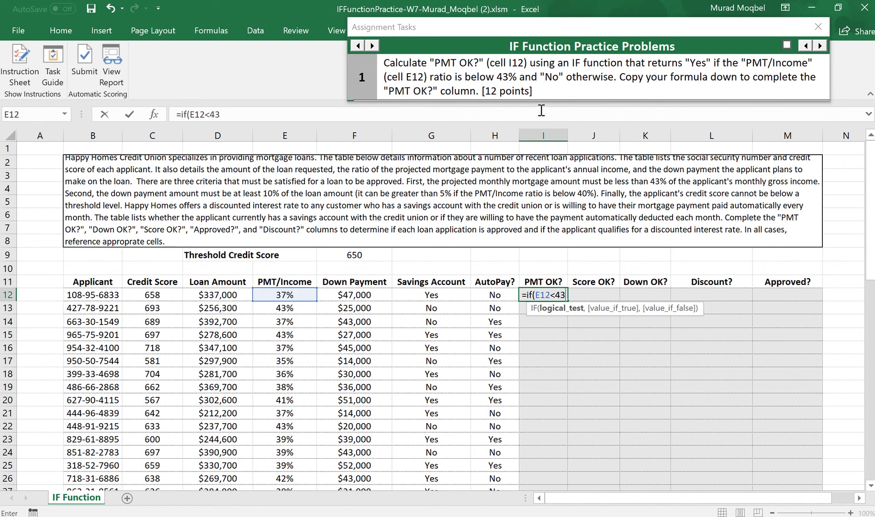
type("%")
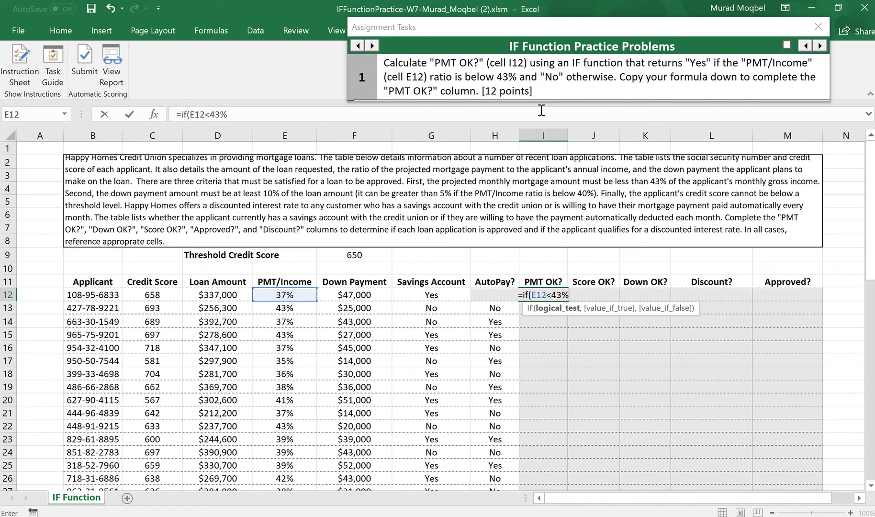
type(",")
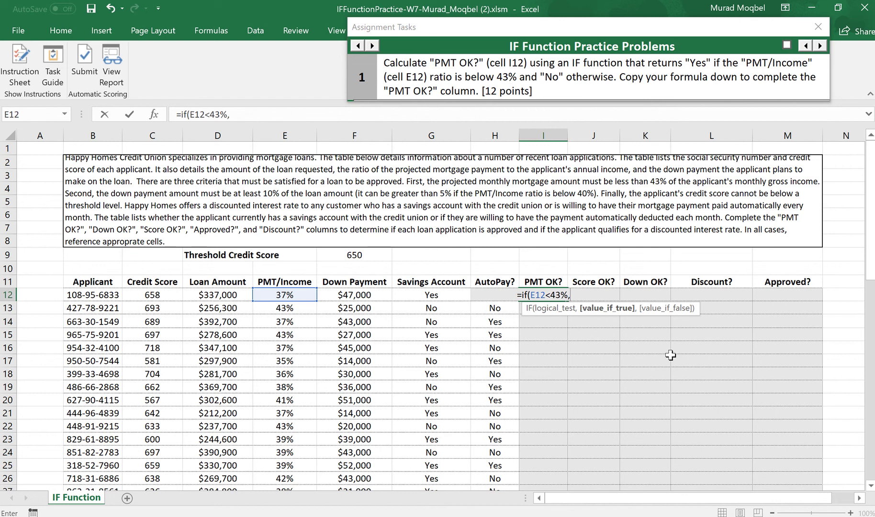
Complete the I12 formula with "Yes" as the true value and "No" as the false value, and fill it down the PMT OK? column
type(" \"")
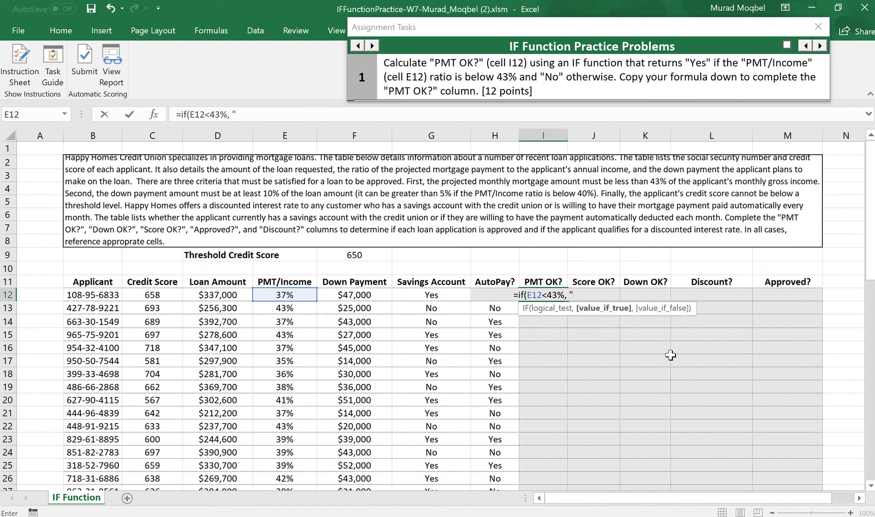
type("Yes")
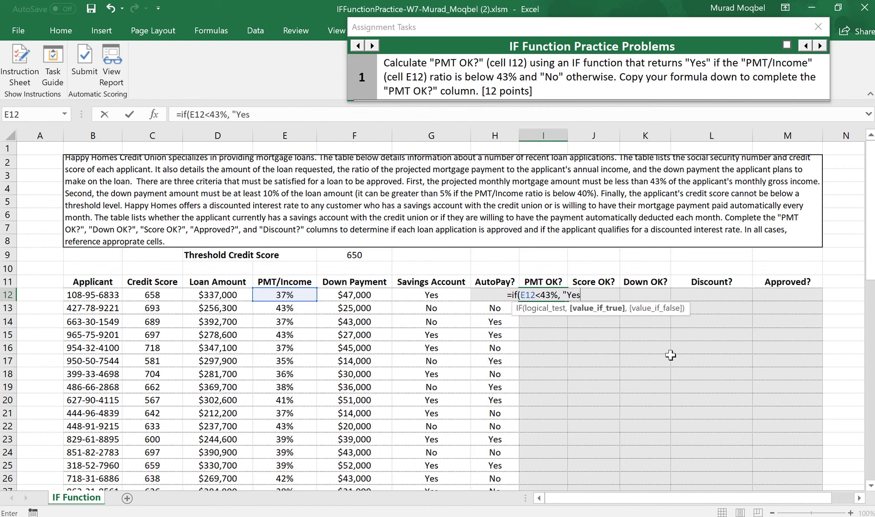
type("\",")
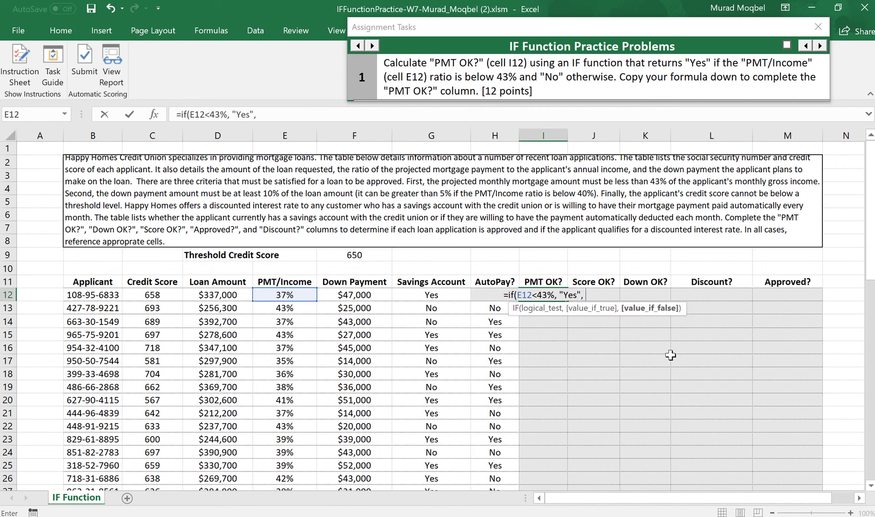
type(" \"")
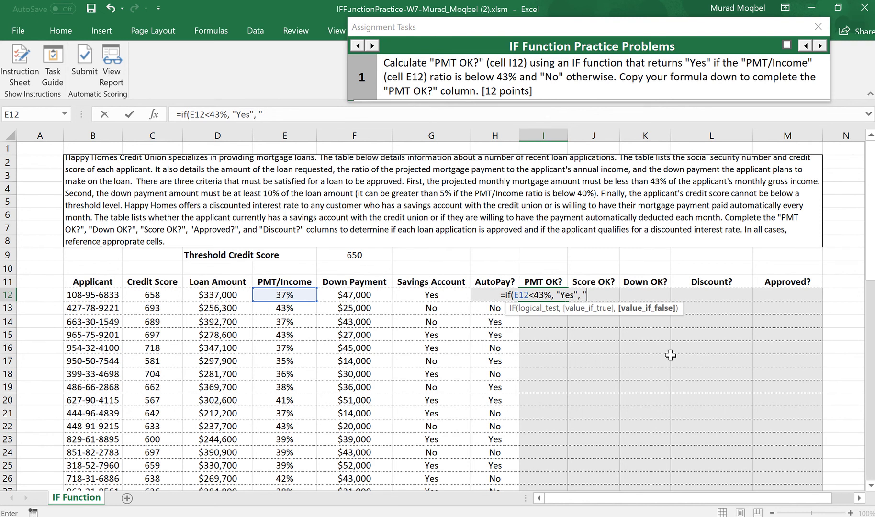
type("No")
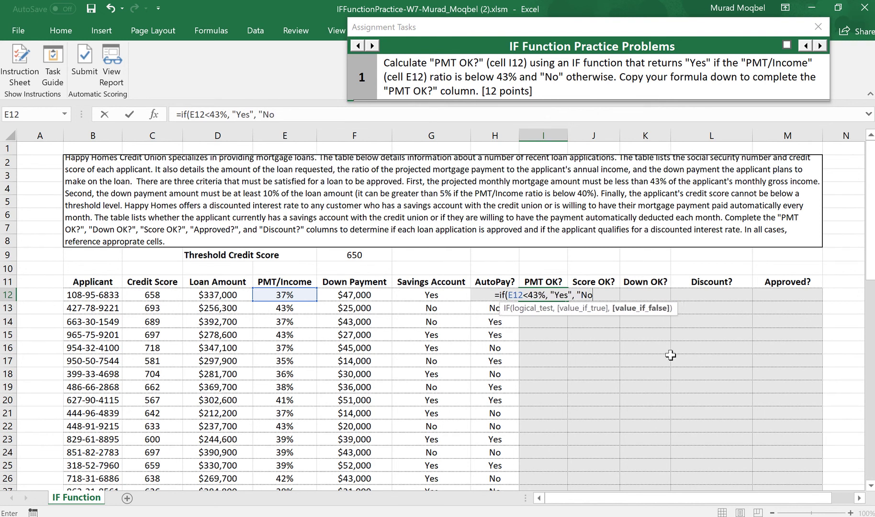
type("\")")
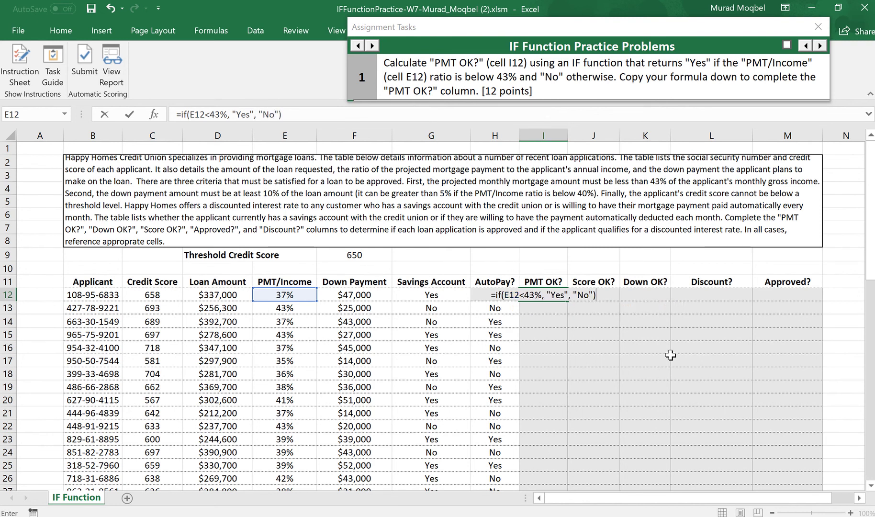
key("Return")
left_click(561, 296)
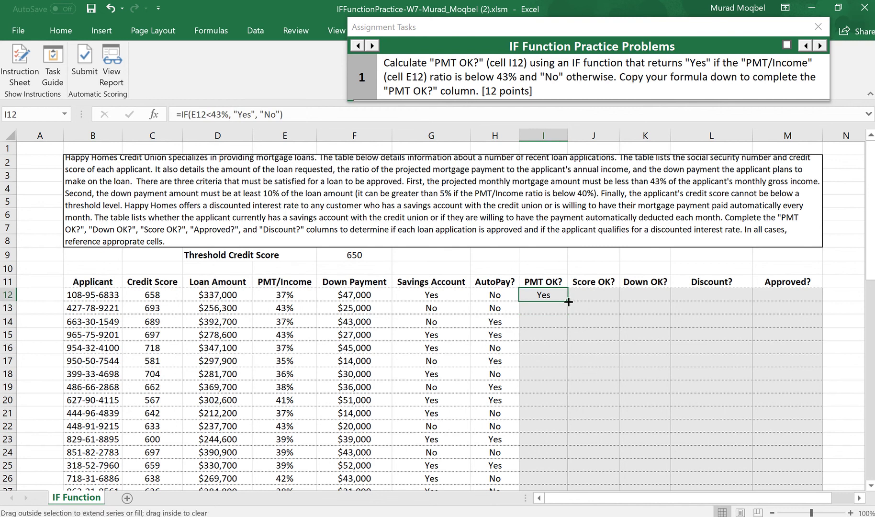
double_click(568, 301)
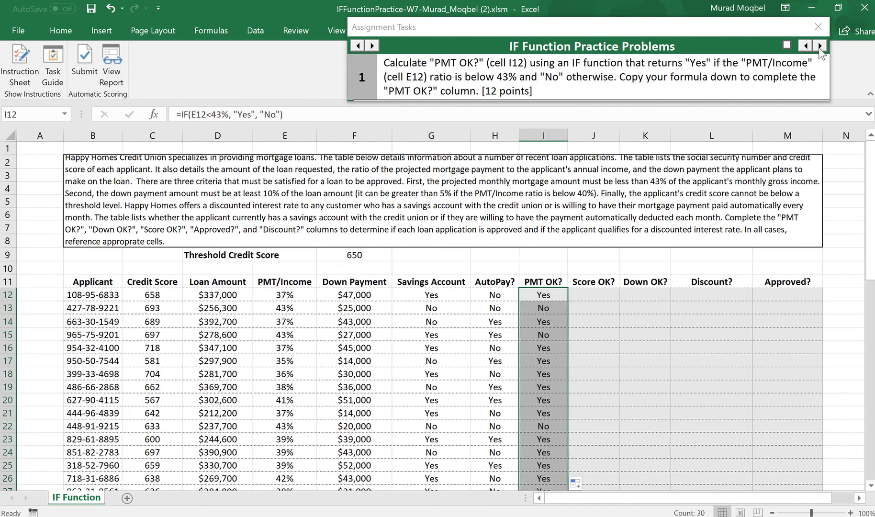
Advance the task guide to task 2 and start an IF formula in J12 testing C12>=F$9, with the threshold's row locked
left_click(820, 46)
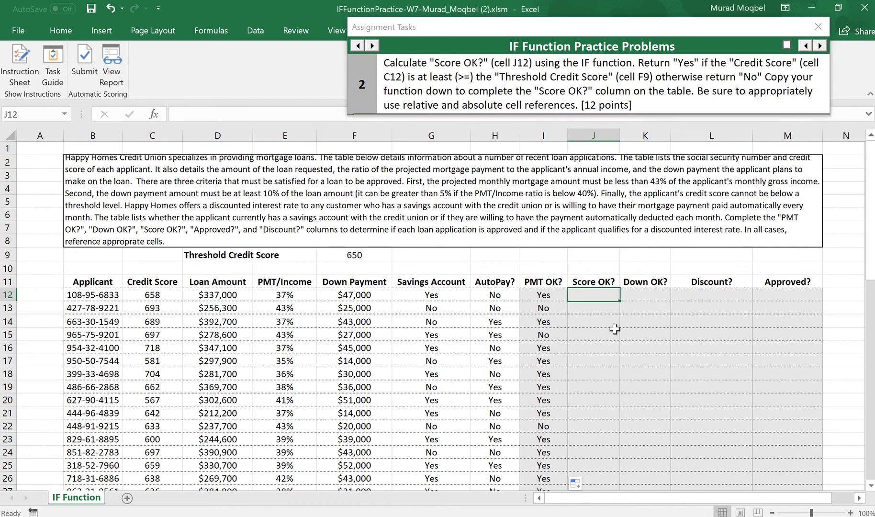
type("=if(")
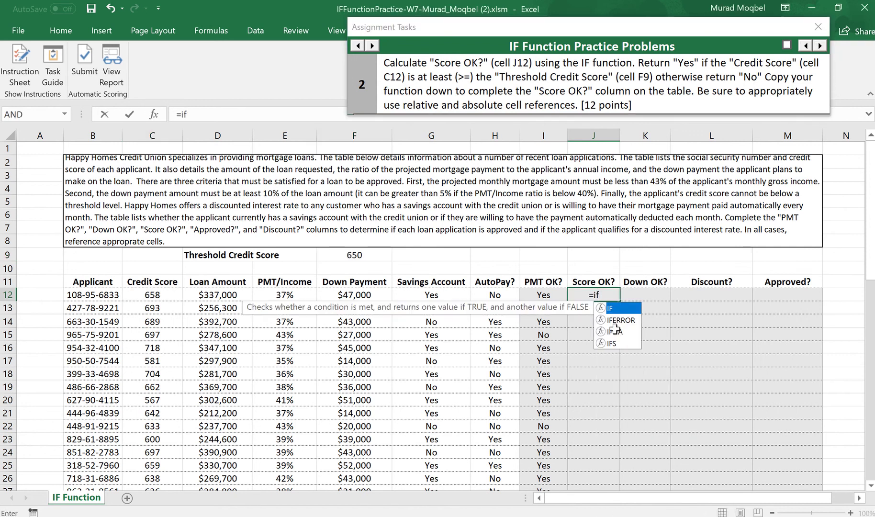
left_click(168, 295)
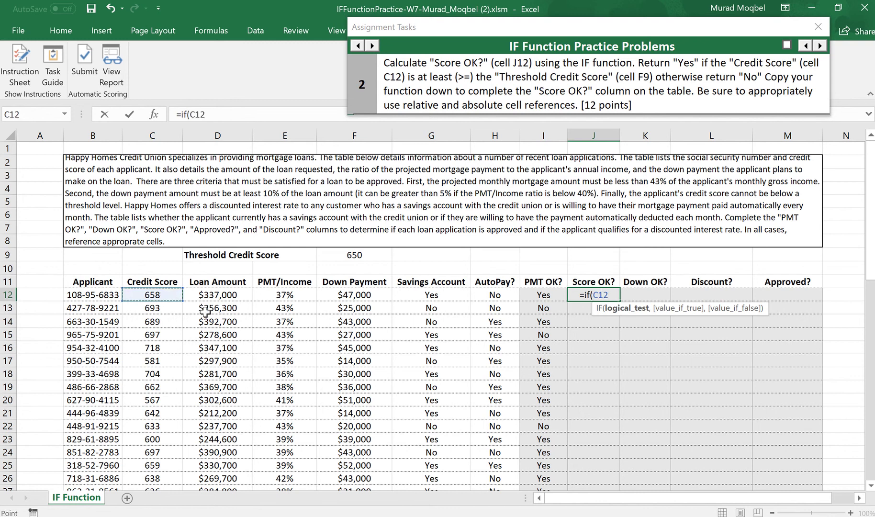
type(">=")
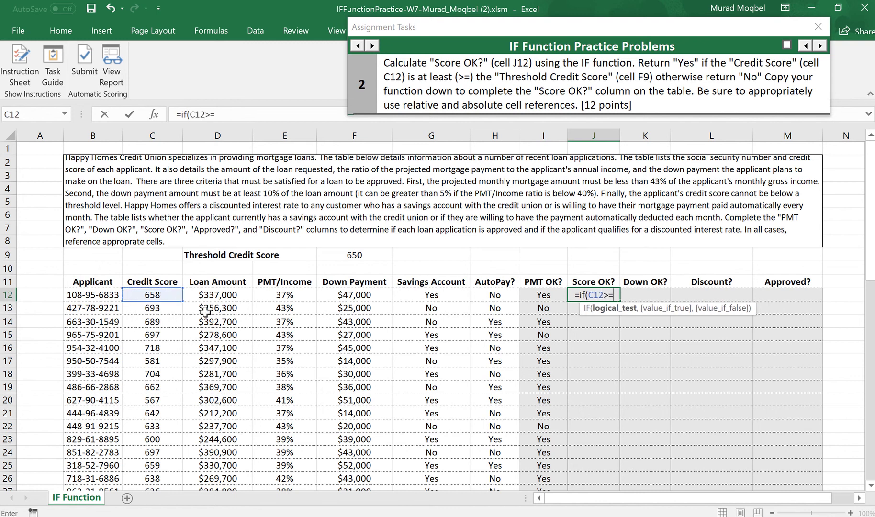
left_click(351, 252)
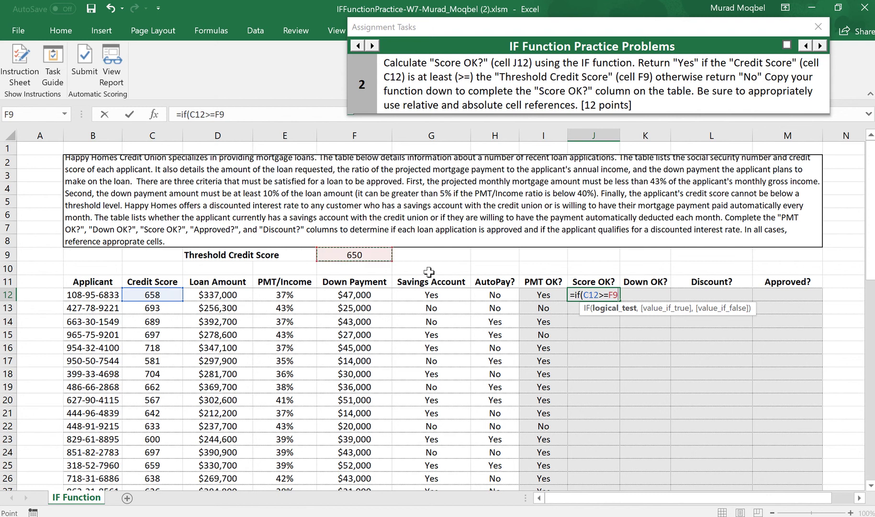
left_click(613, 295)
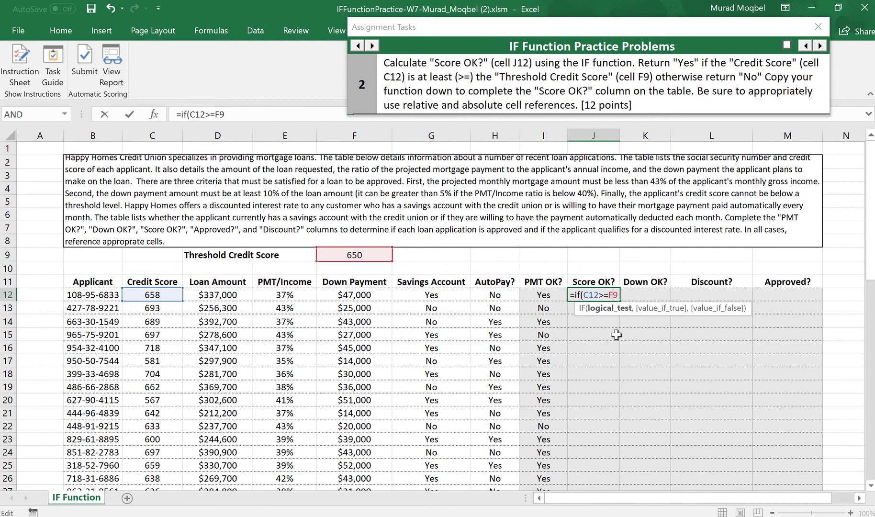
key("Left")
type("$9")
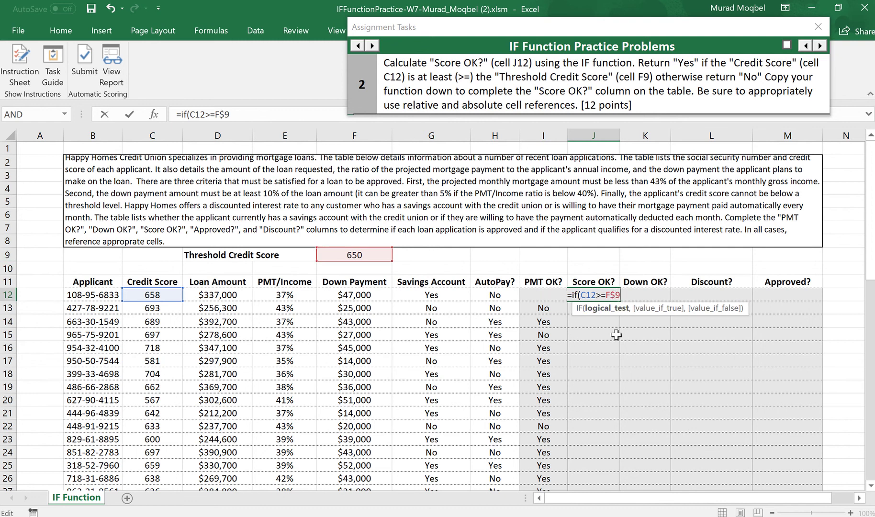
Complete the J12 formula with "Yes" as the true value and "No" as the false value, and fill it down the Score OK? column
type(",")
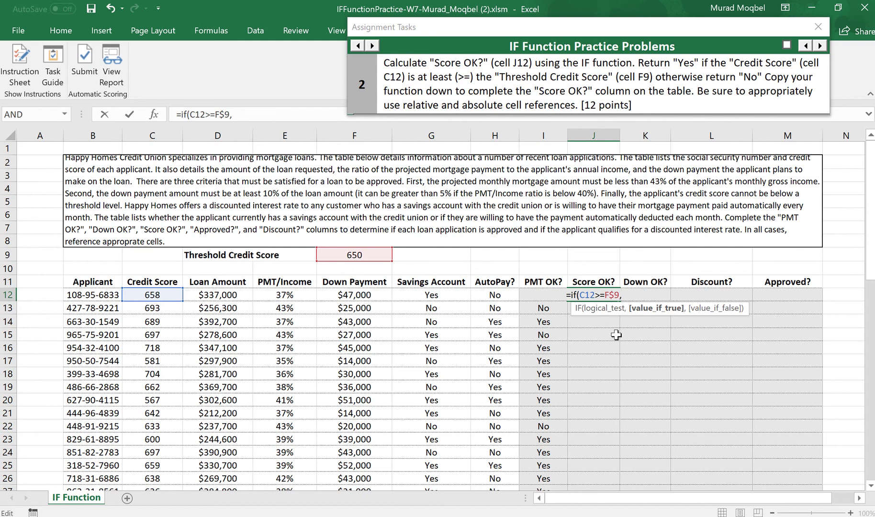
type("\"")
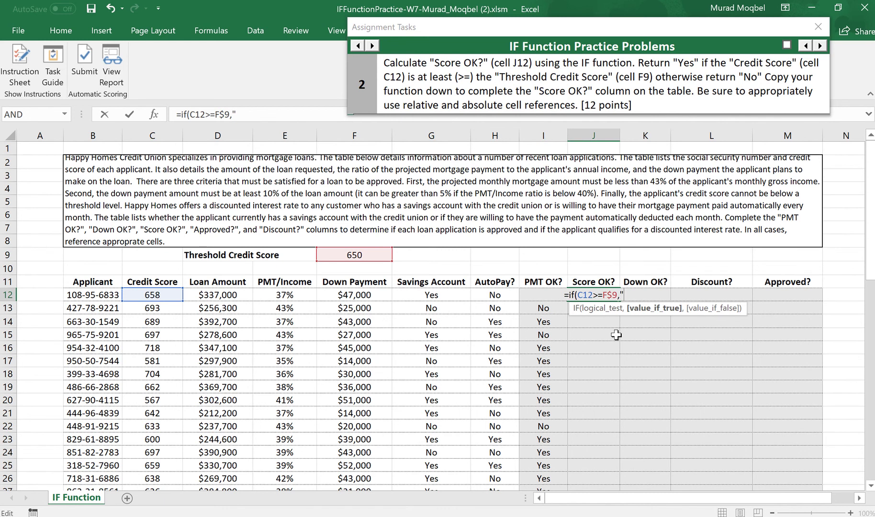
type("Yes\"")
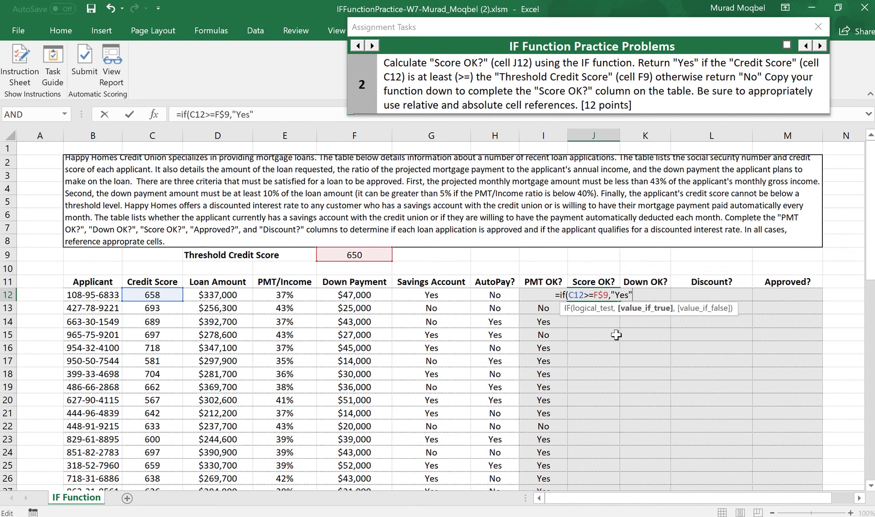
type(", \"")
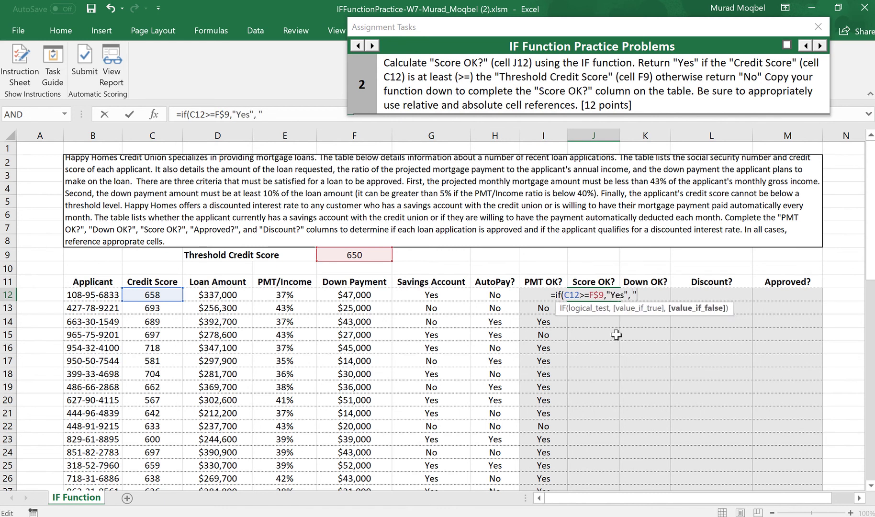
type("No\")")
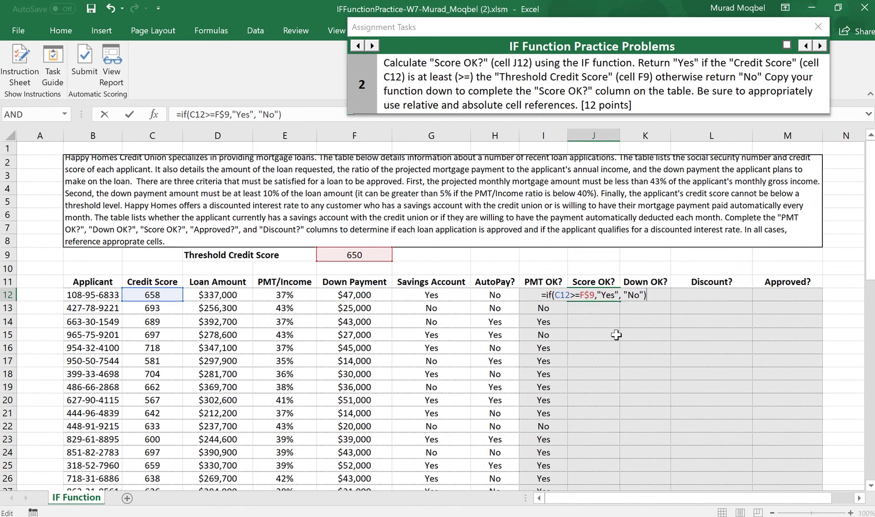
key("Return")
left_click(605, 295)
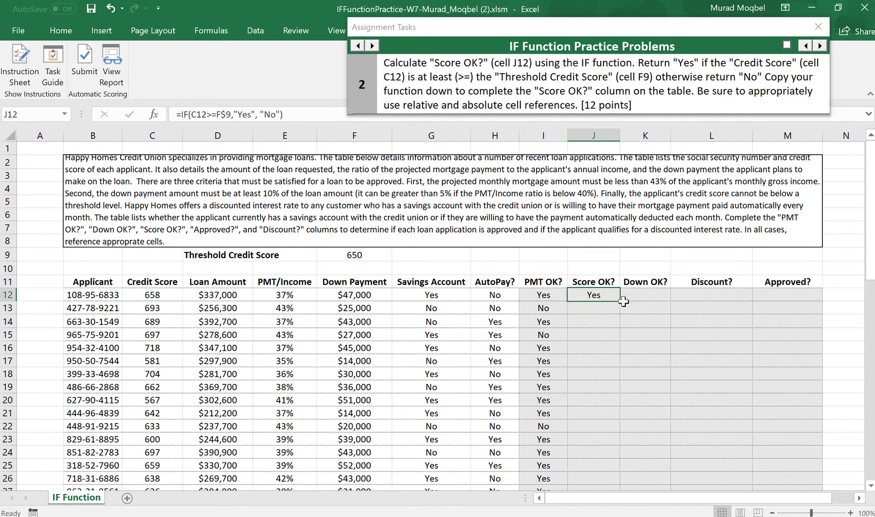
double_click(618, 301)
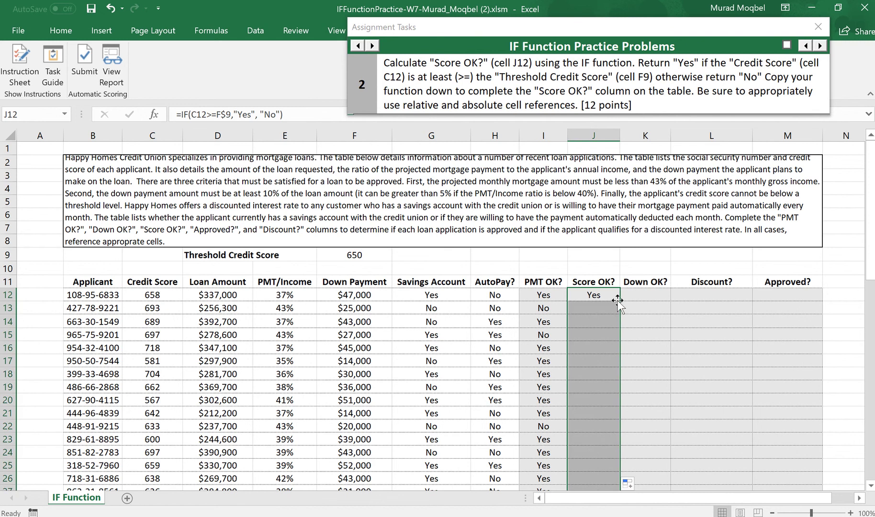
Advance the task guide to task 3 and start an IF formula in K12 testing whether the down payment exceeds 10% of the loan (F12>.1*D12)
left_click(643, 297)
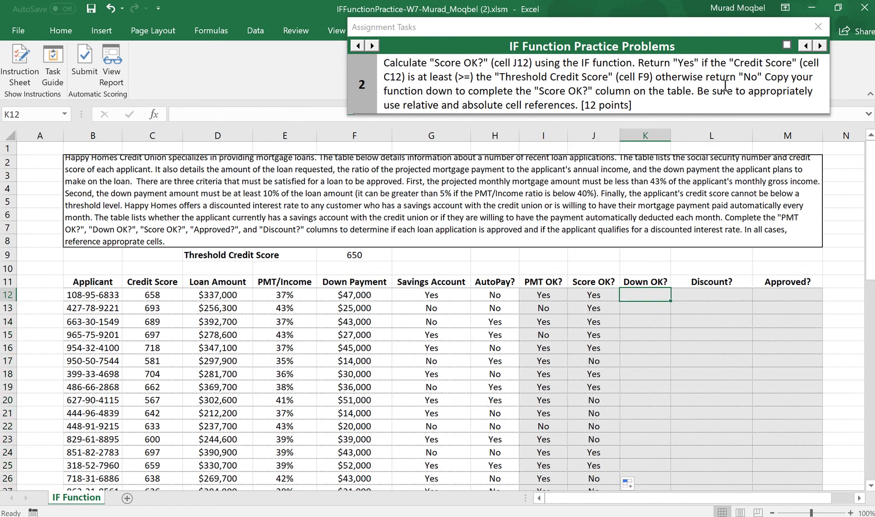
left_click(819, 47)
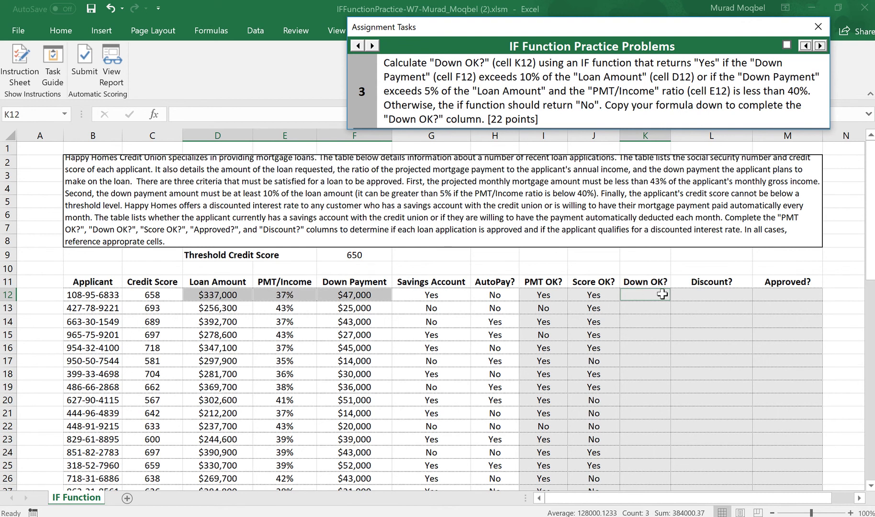
left_click(646, 296)
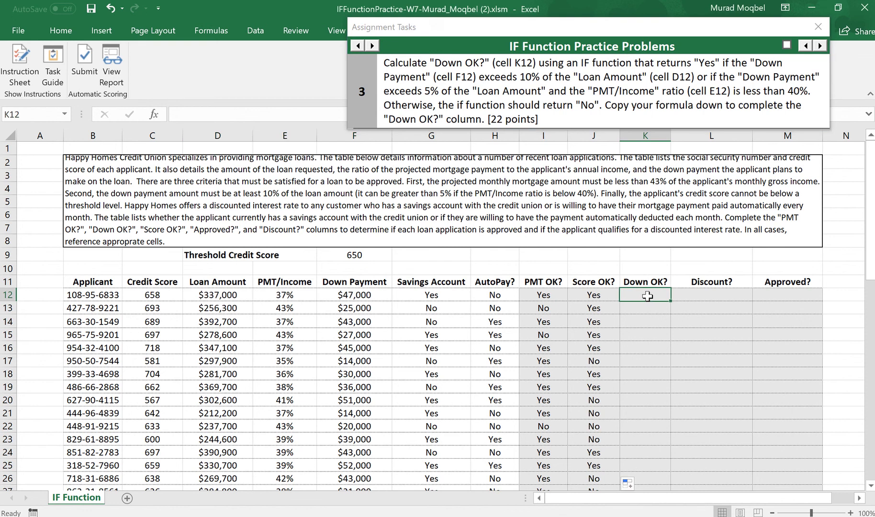
type("=")
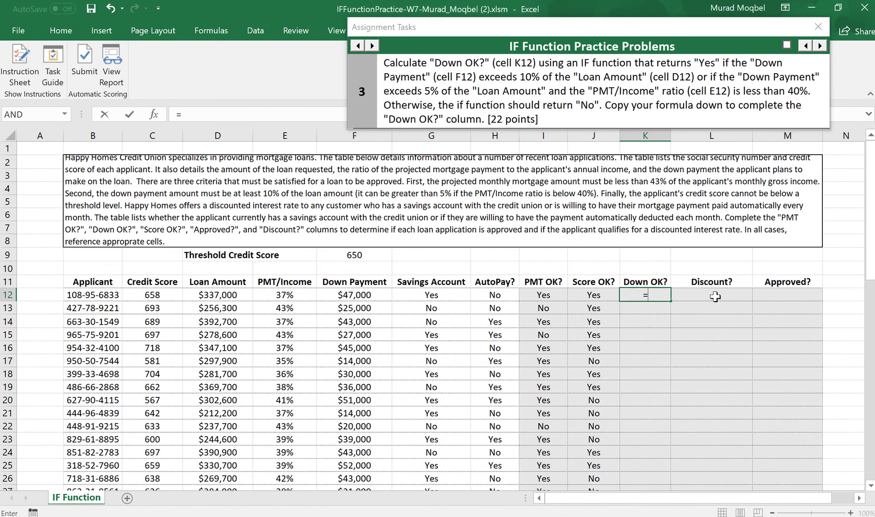
type("if(")
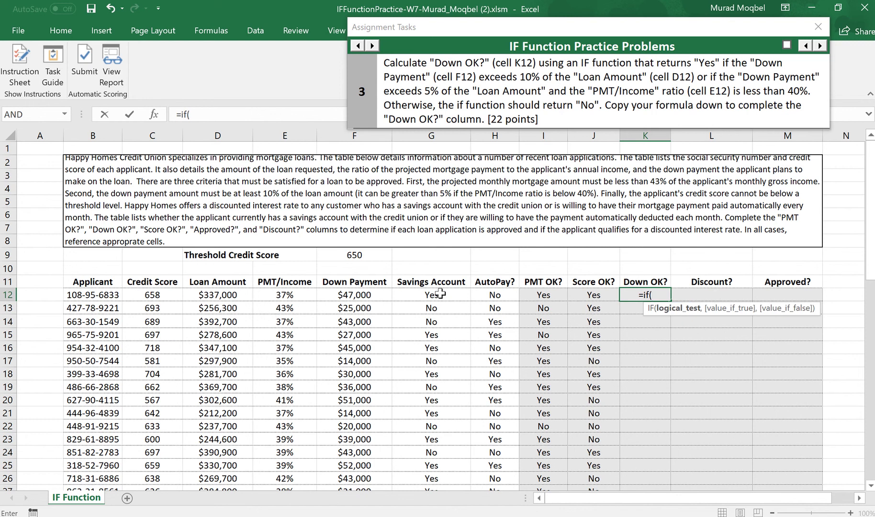
left_click(364, 297)
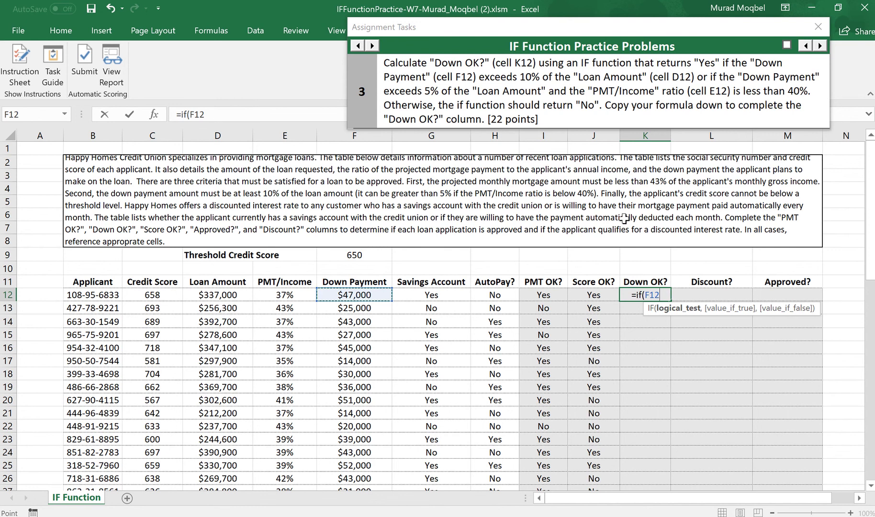
type(">.")
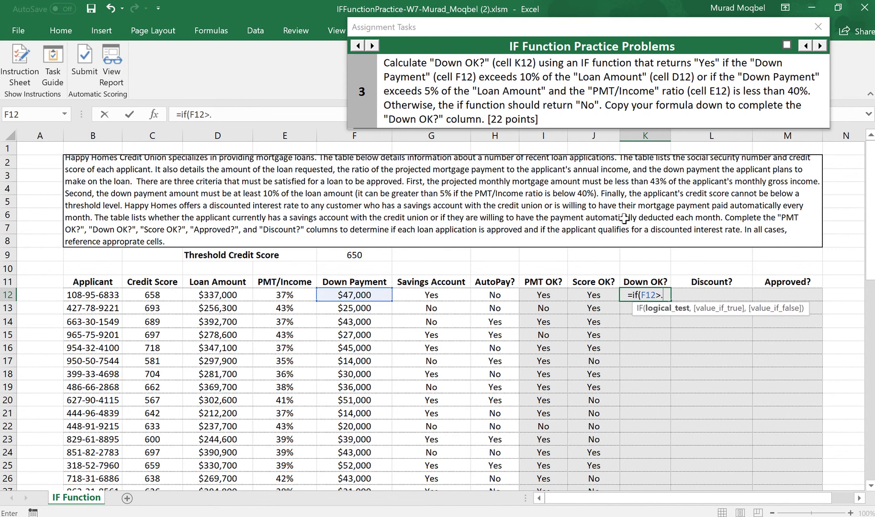
type("1*")
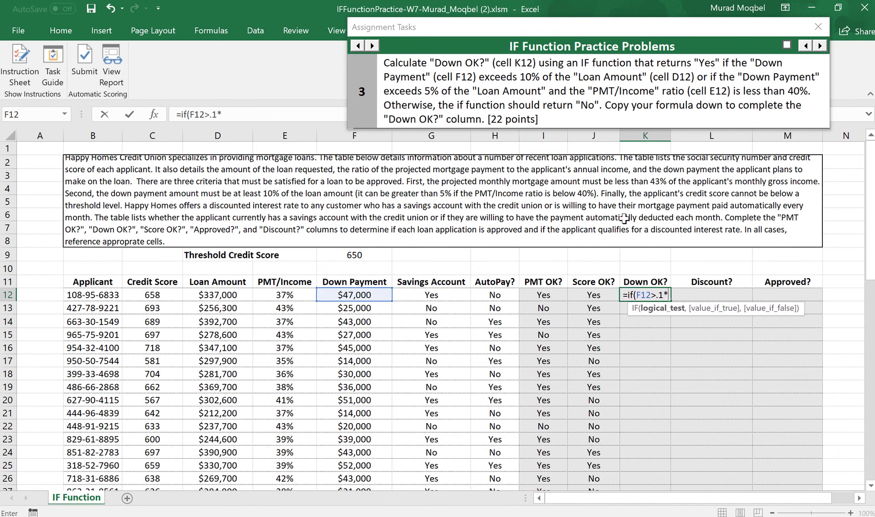
left_click(224, 295)
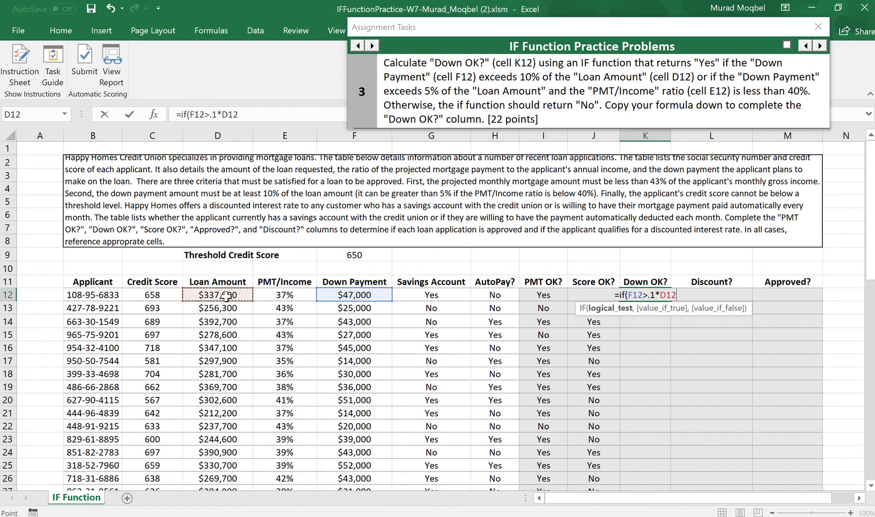
Enter "Yes" as the true value of the K12 IF formula and proceed to its false-value argument
type(",")
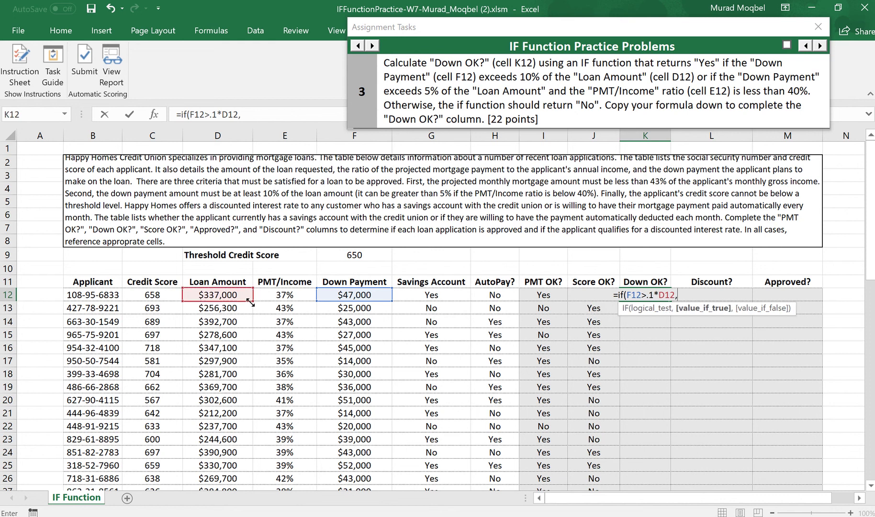
type("\"")
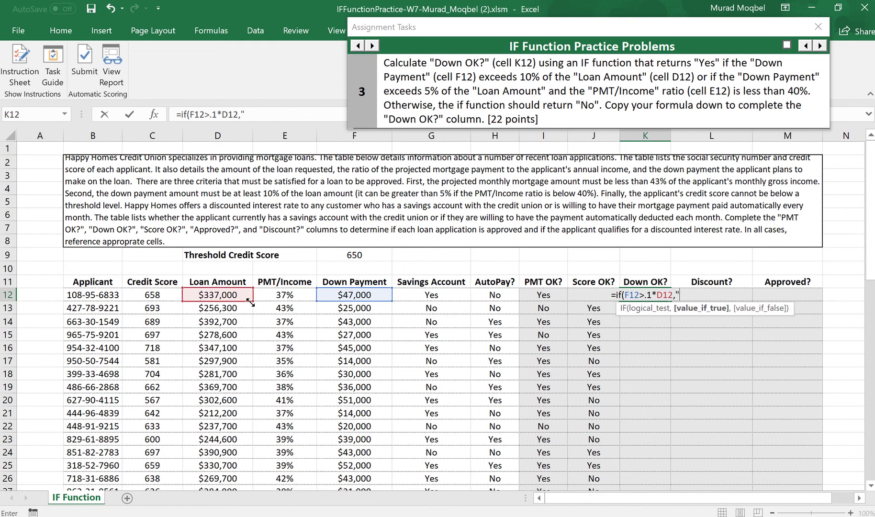
type("Yes")
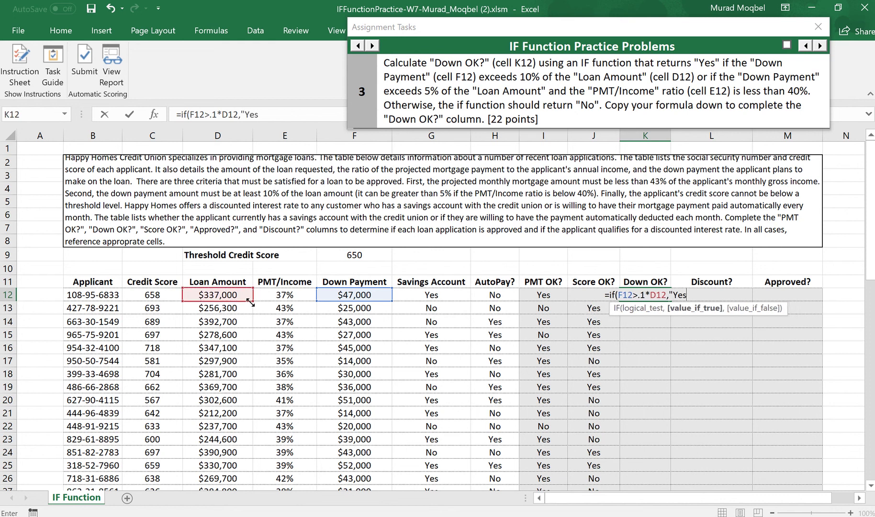
type("\",")
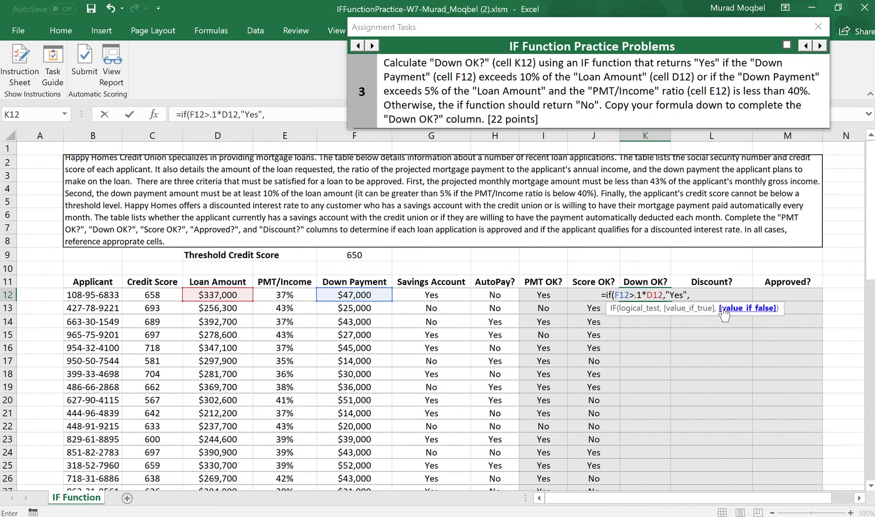
Nest an IF with an AND test as the false value in K12, with F12>.05*D12 as the first condition
type("if")
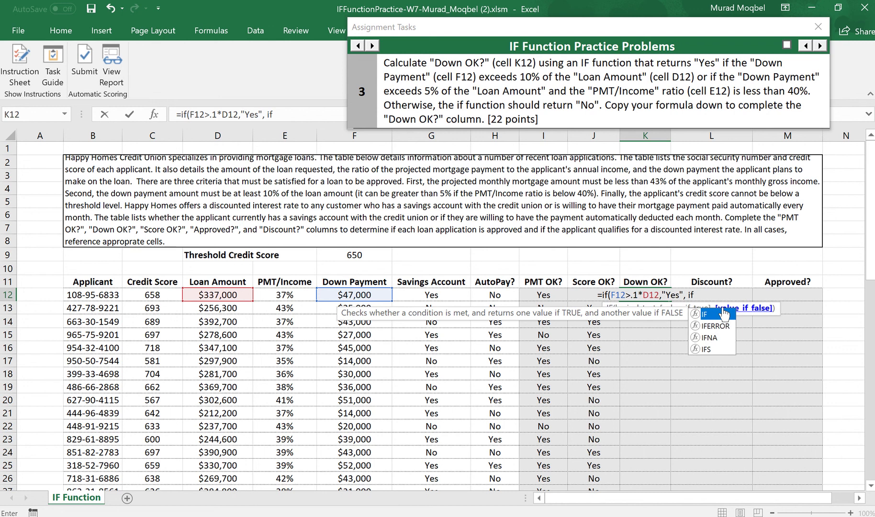
type("(")
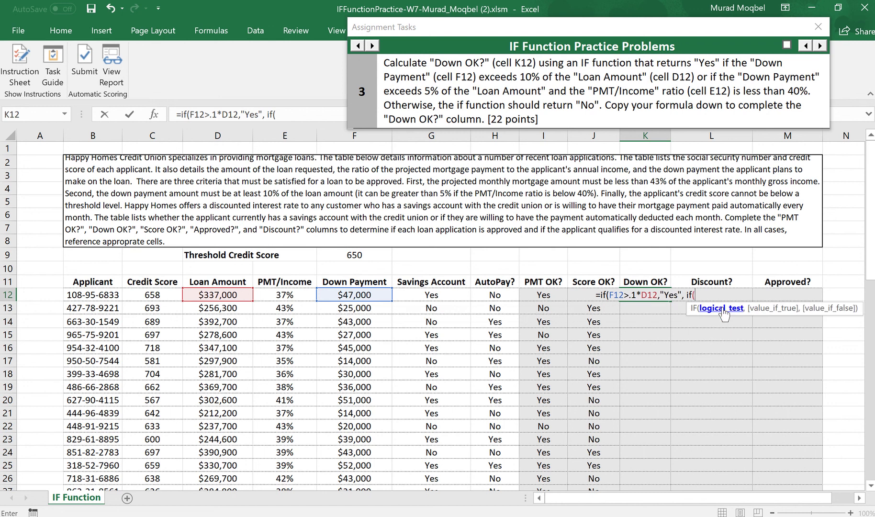
type("and")
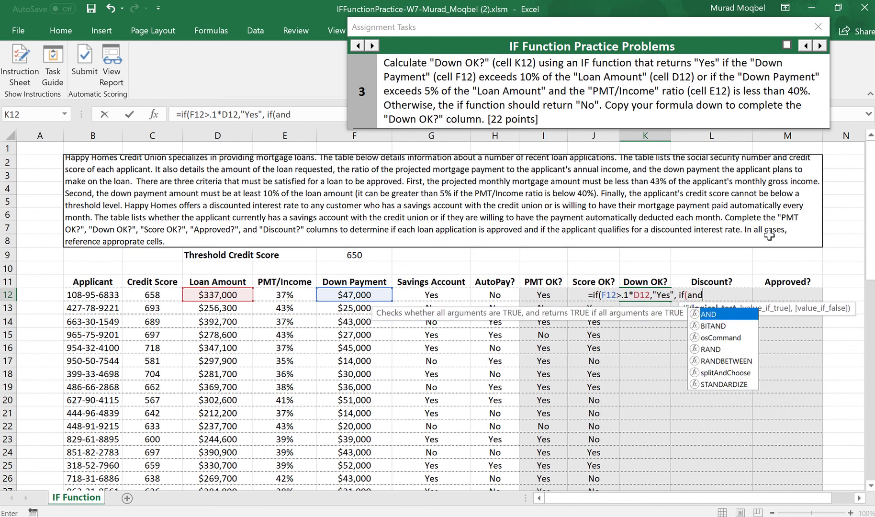
type("(")
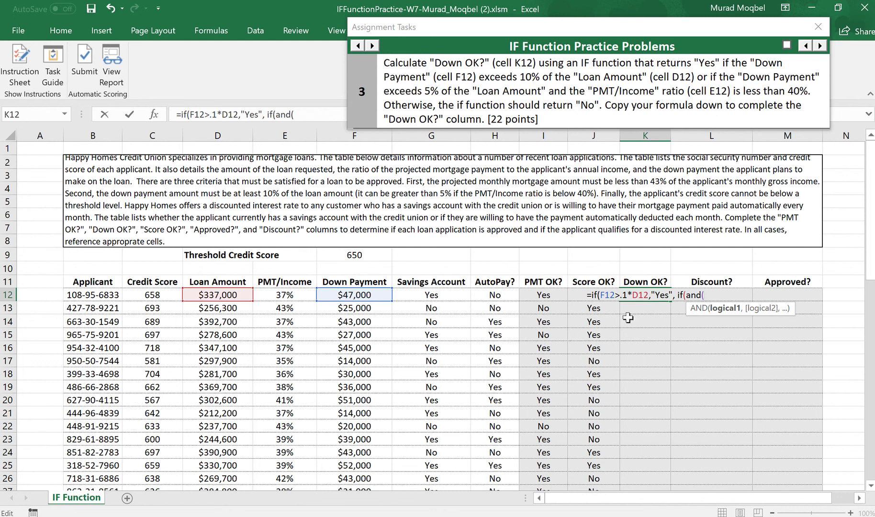
left_click(365, 295)
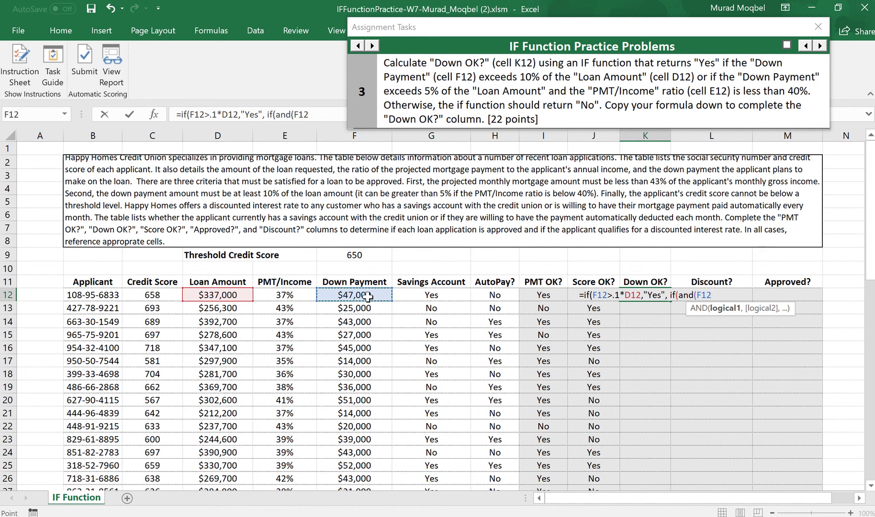
type(">")
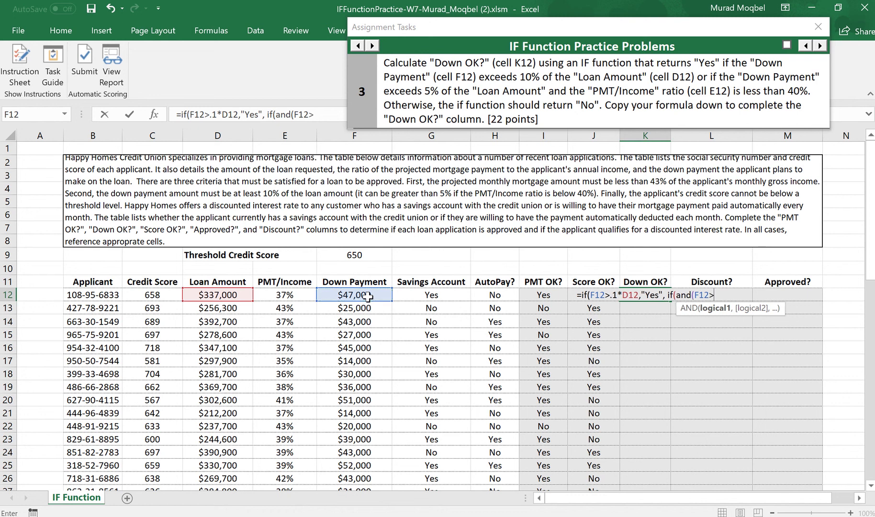
type(".")
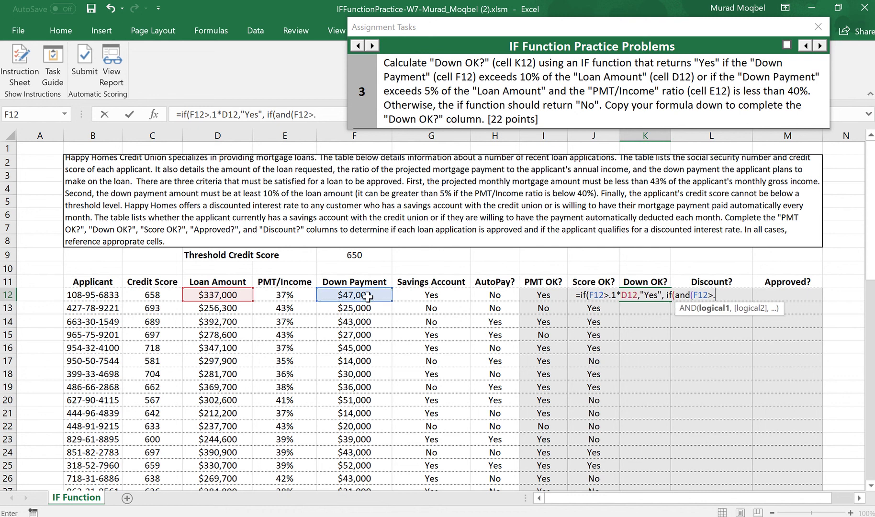
type("05")
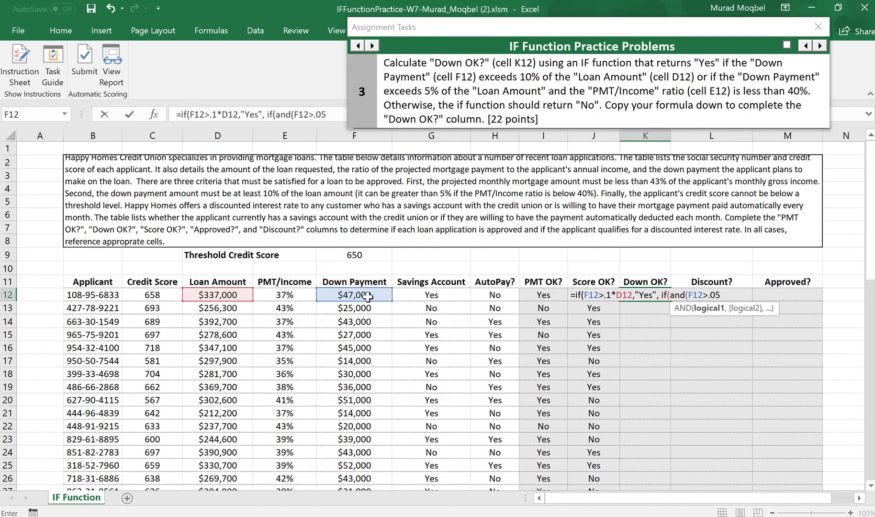
type("*")
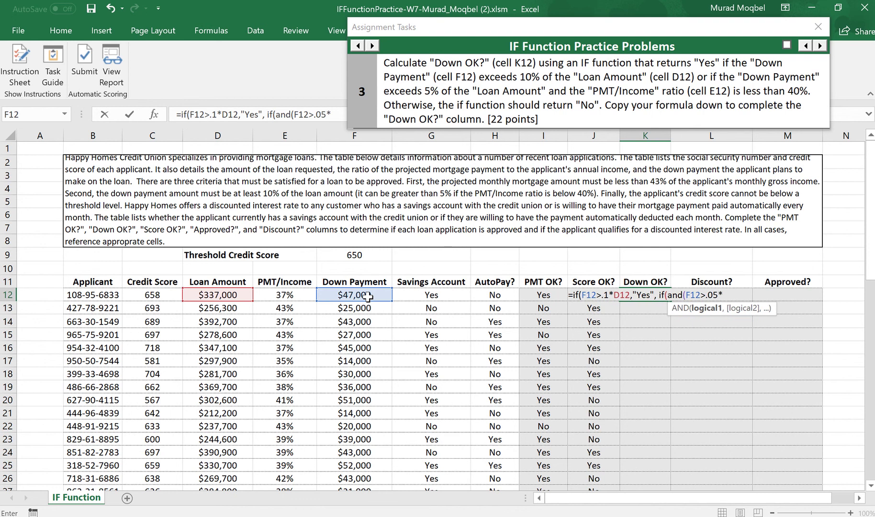
left_click(220, 293)
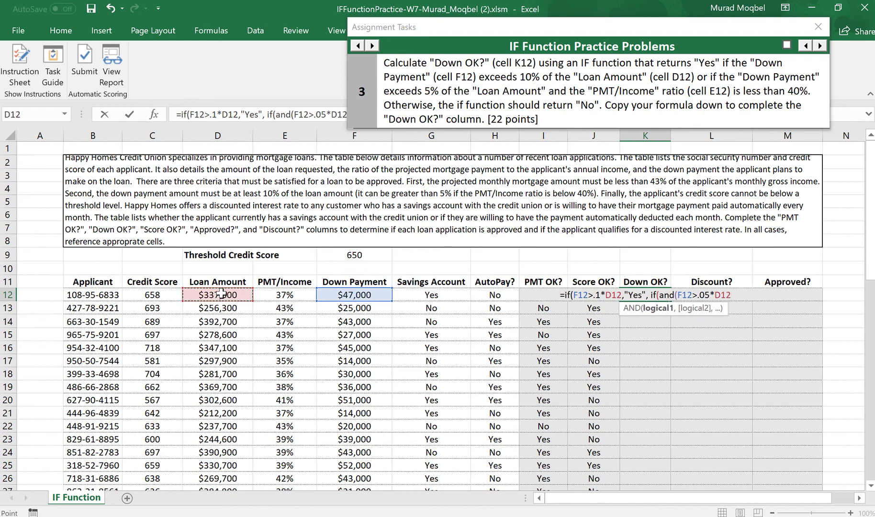
Add E12<40% as the second condition of the AND test in the K12 formula
type(",.")
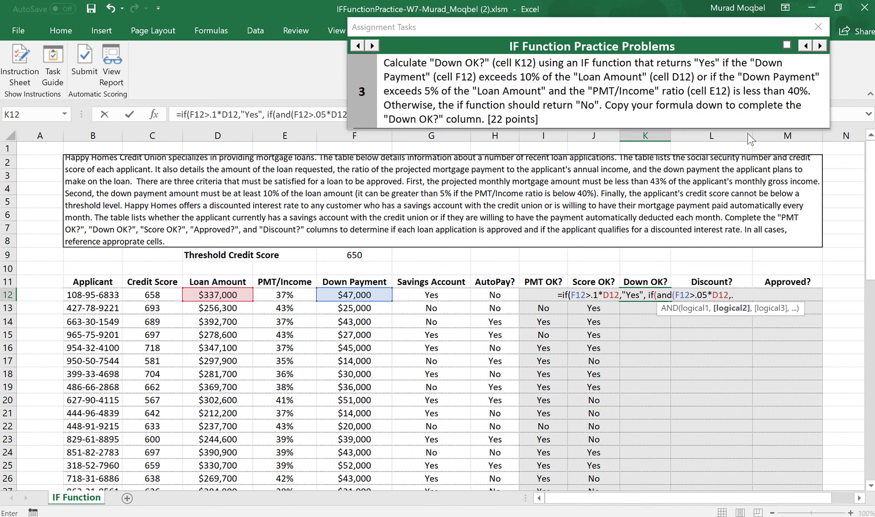
key("BackSpace")
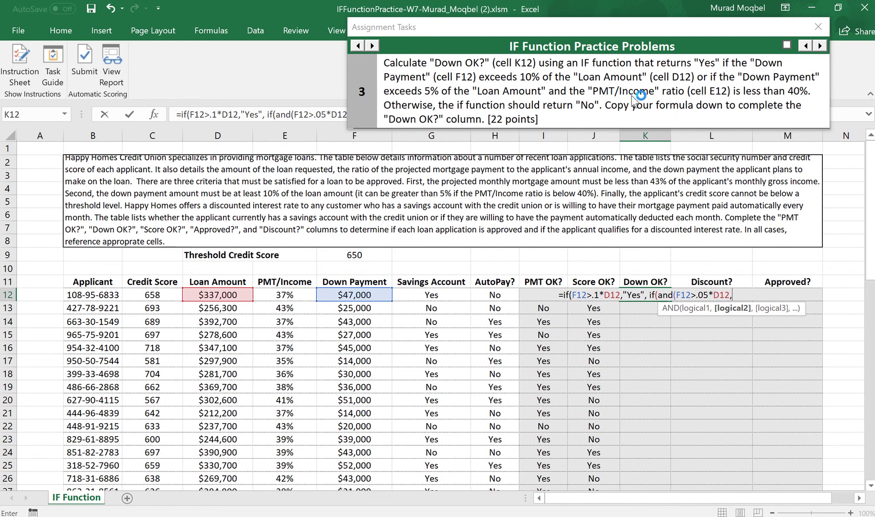
left_click(288, 294)
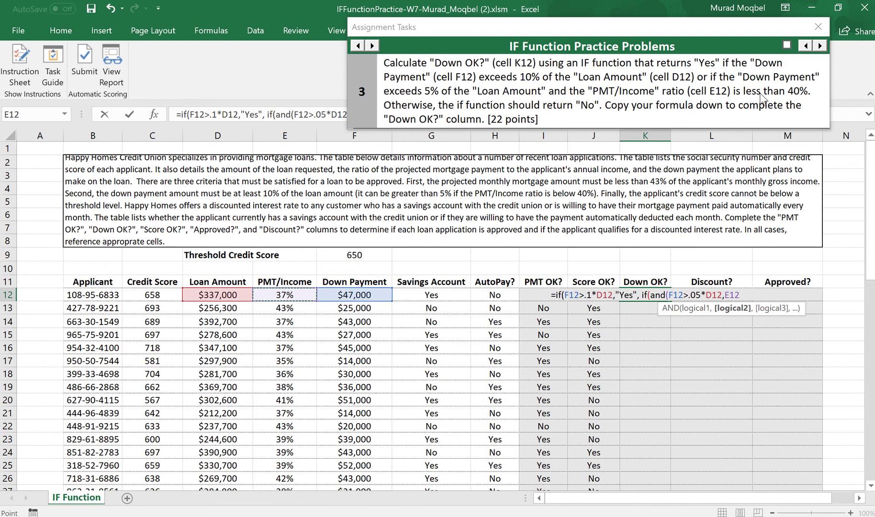
type("<")
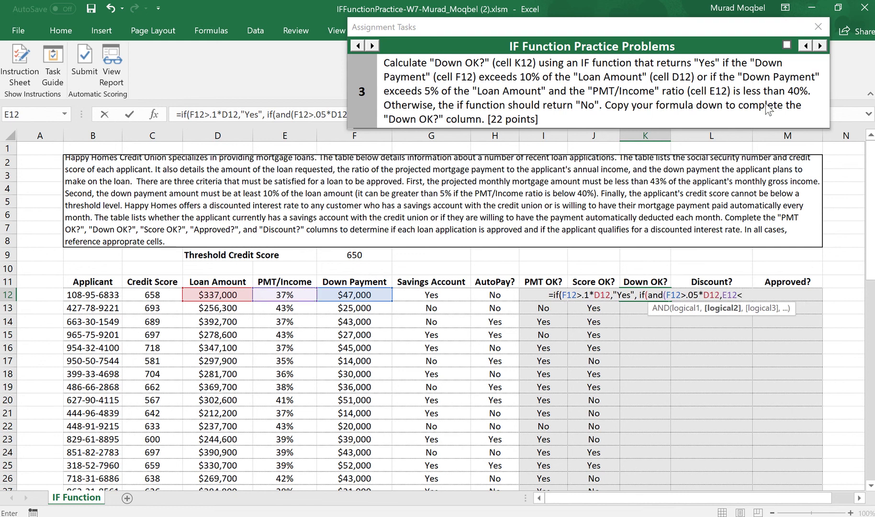
type("40%")
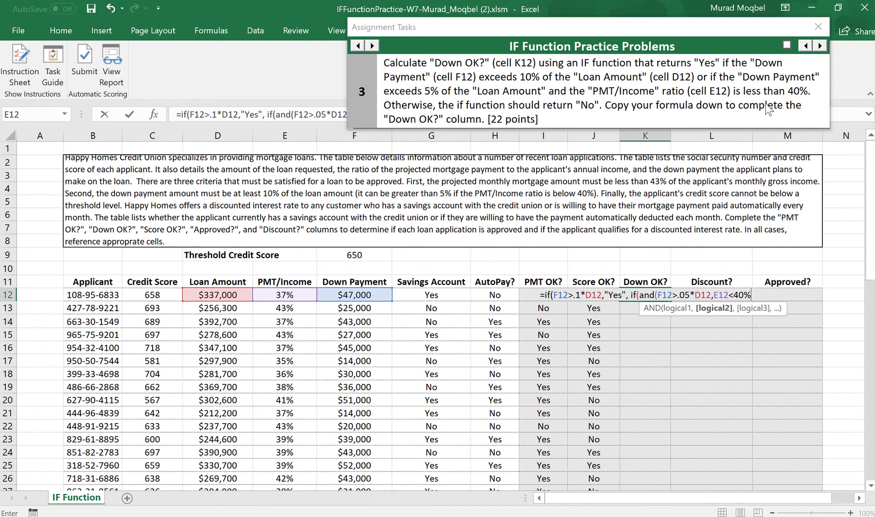
Close the AND test in K12, set "Yes" and "No" as the nested IF's true and false values, and commit the formula
type(")")
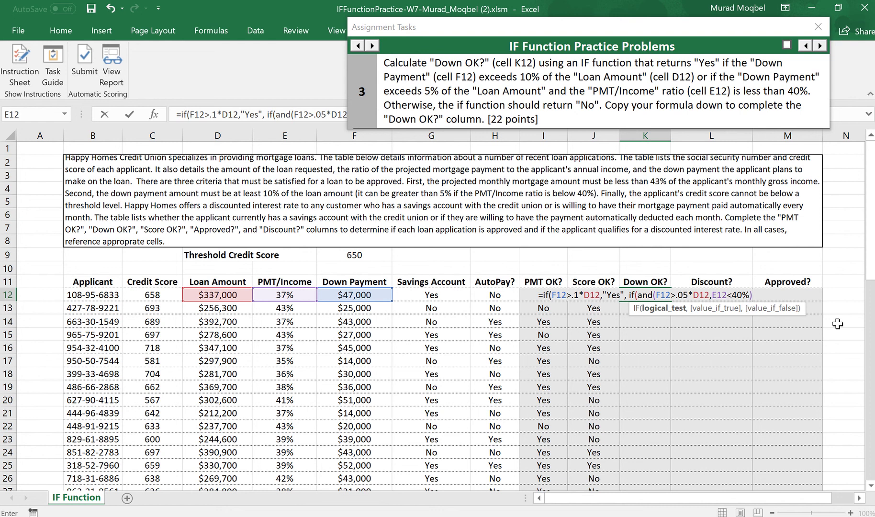
type(",")
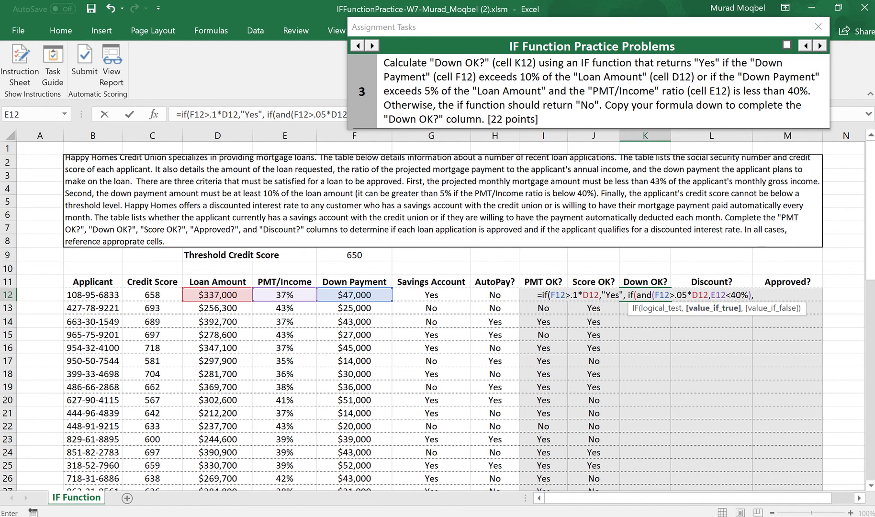
type("\"Yes\"")
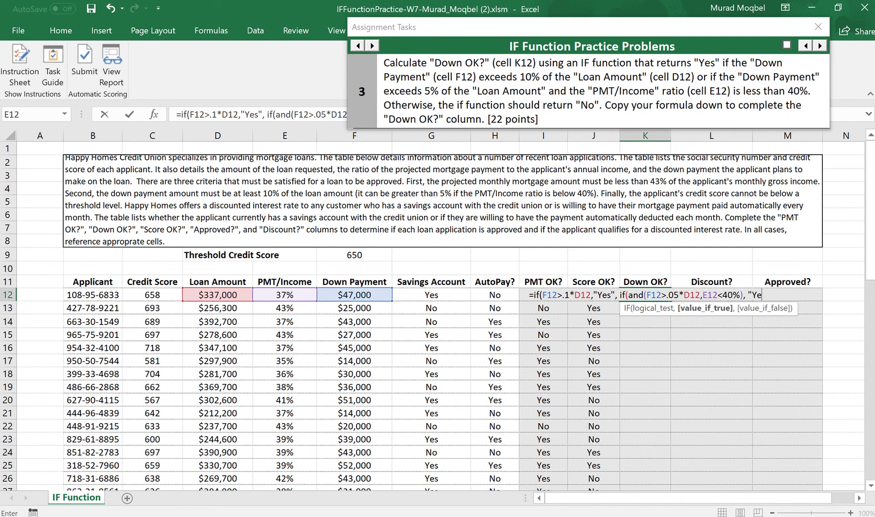
type(",")
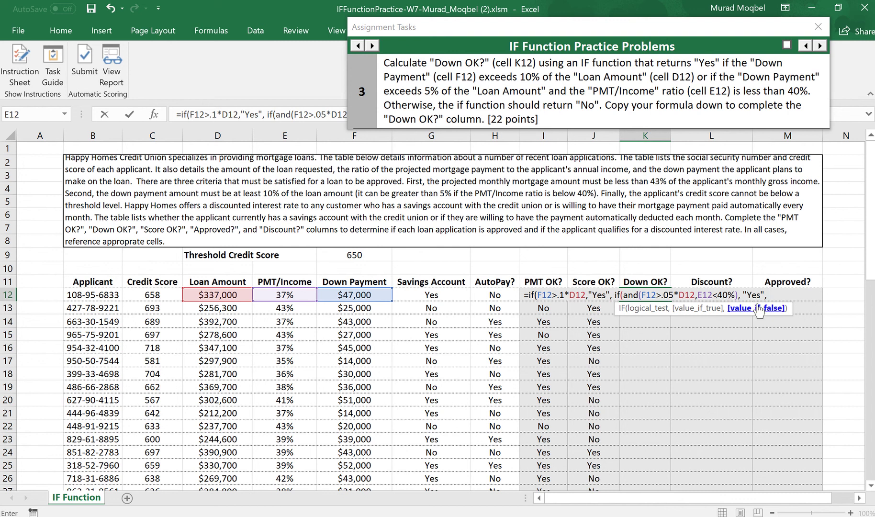
type("\"")
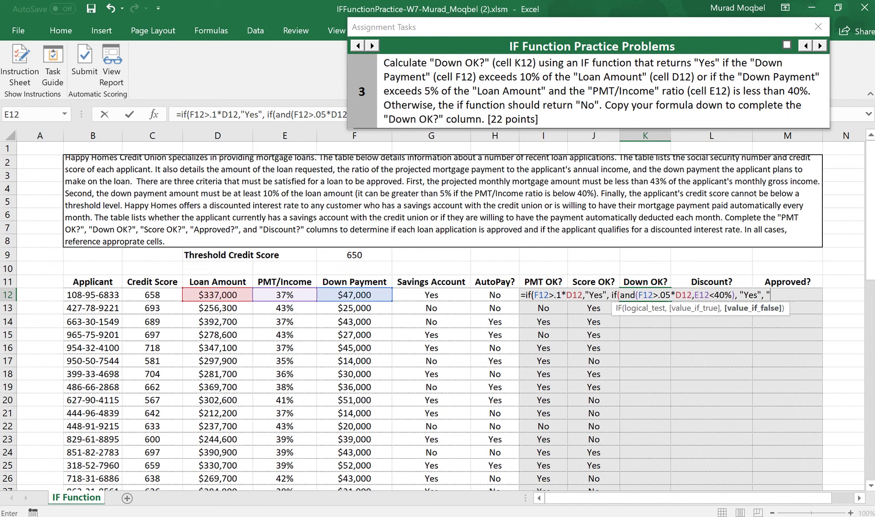
type("No")
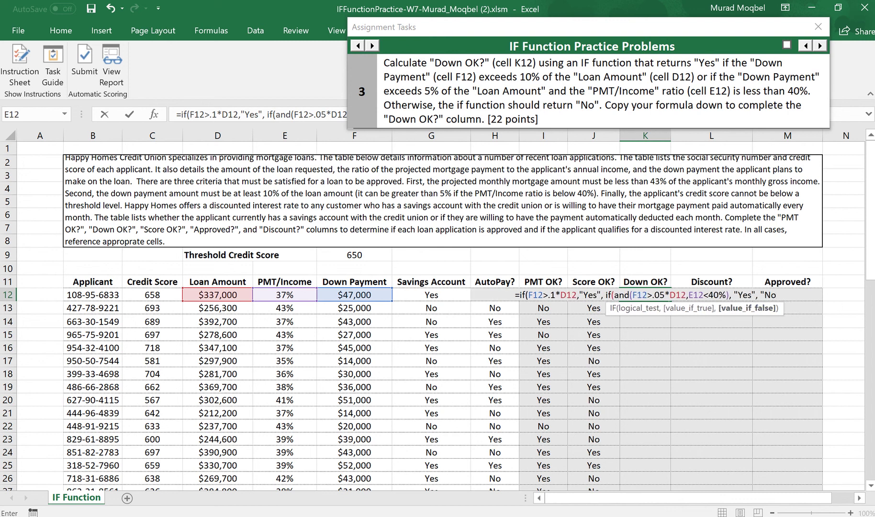
type("\"))")
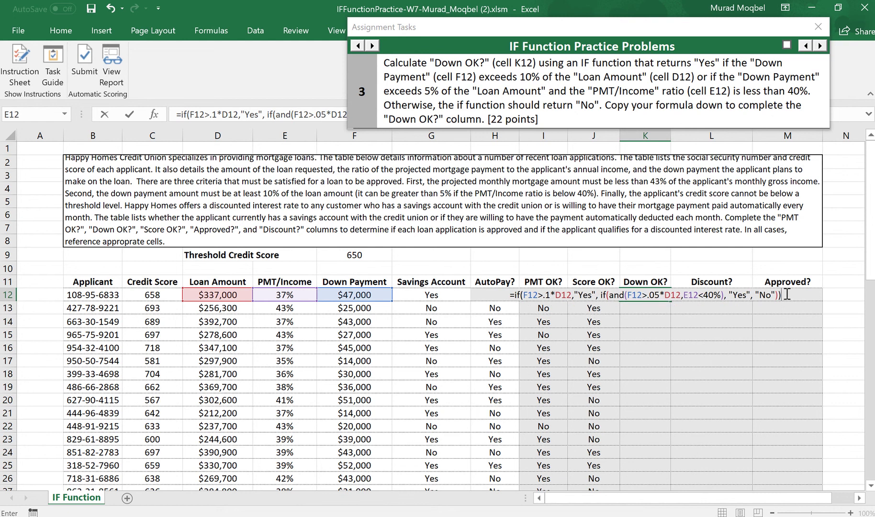
key("Return")
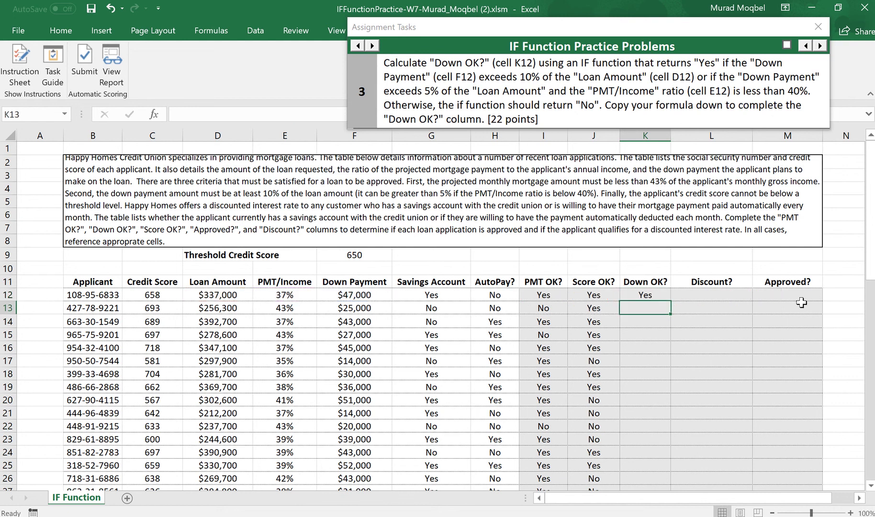
Copy the K12 formula down to complete the Down OK? column
left_click(660, 296)
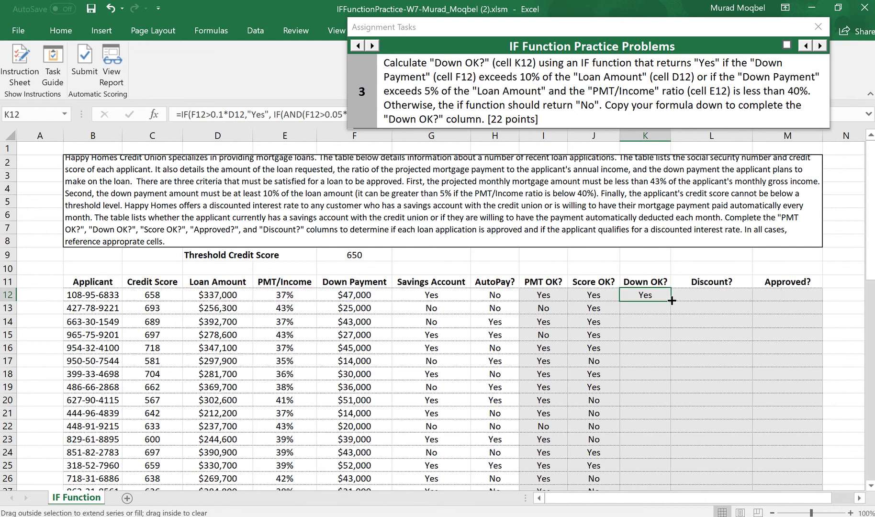
double_click(667, 301)
left_click(646, 311)
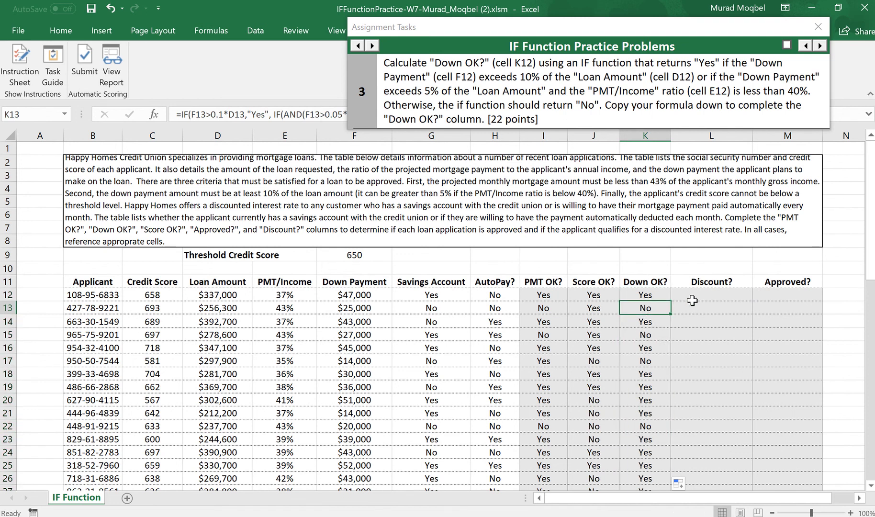
left_click(661, 295)
Advance the task guide to task 4 and start an IF formula in L12 with an OR function as its test
left_click(691, 296)
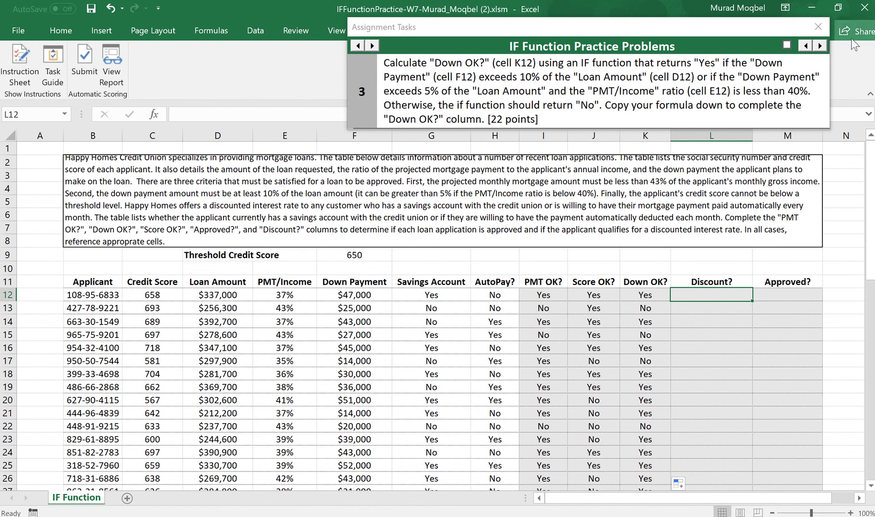
left_click(819, 45)
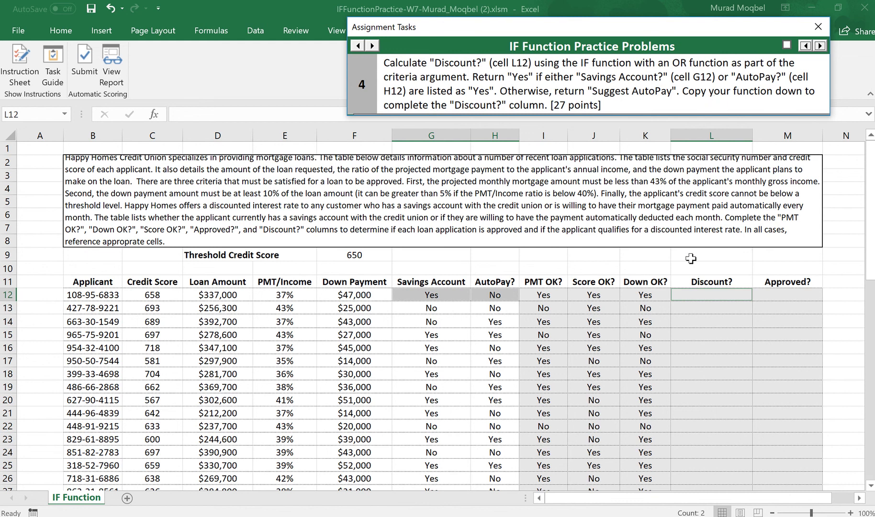
left_click(710, 292)
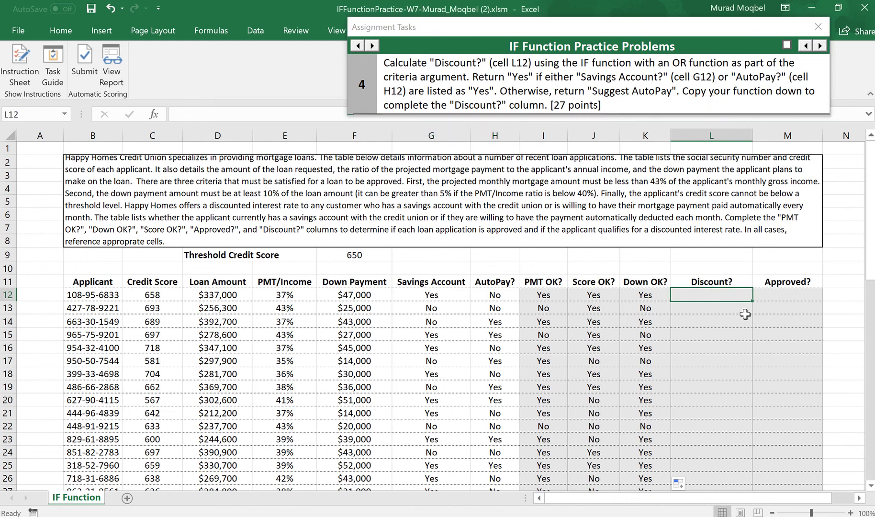
type("=i")
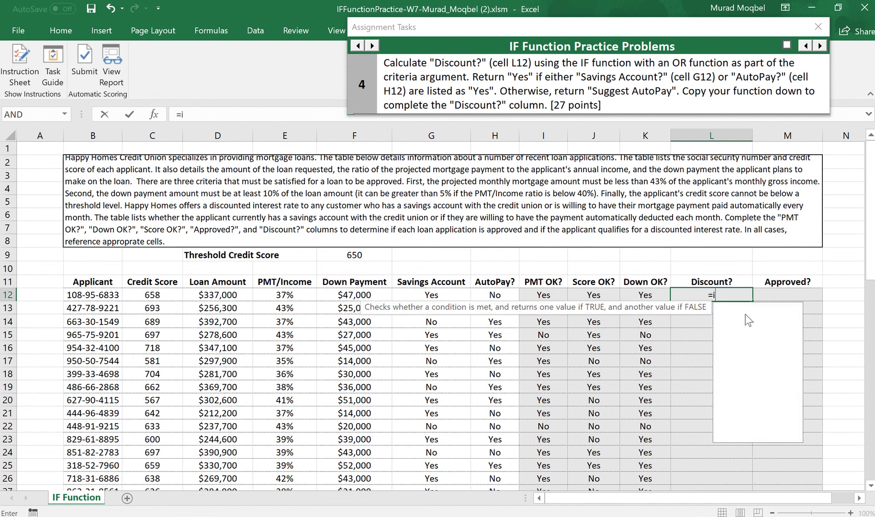
type("f(")
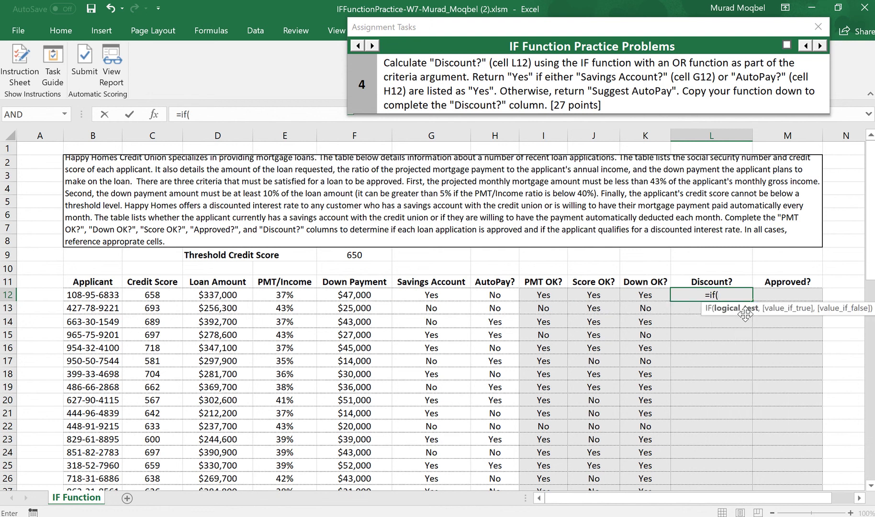
type("O")
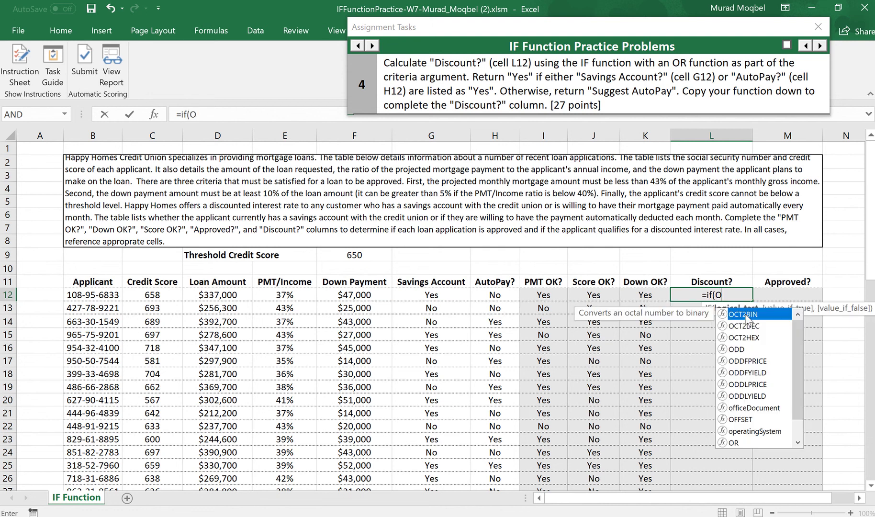
type("r")
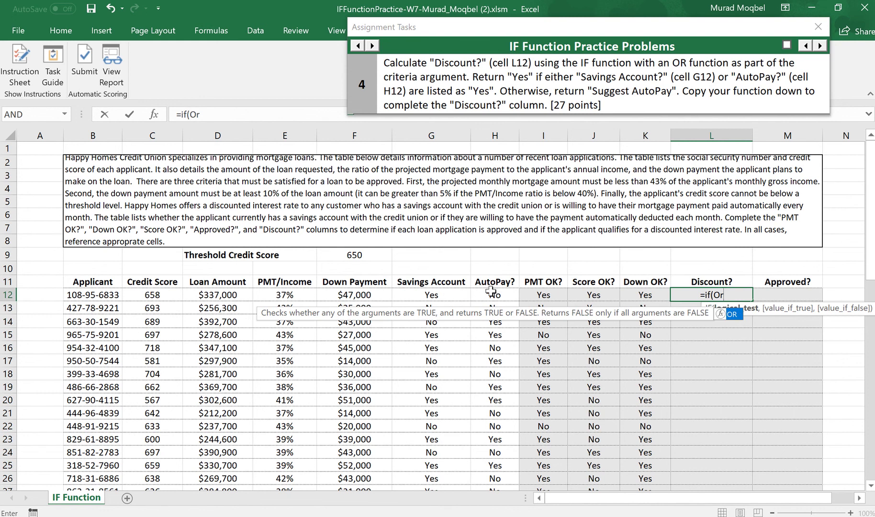
type("(")
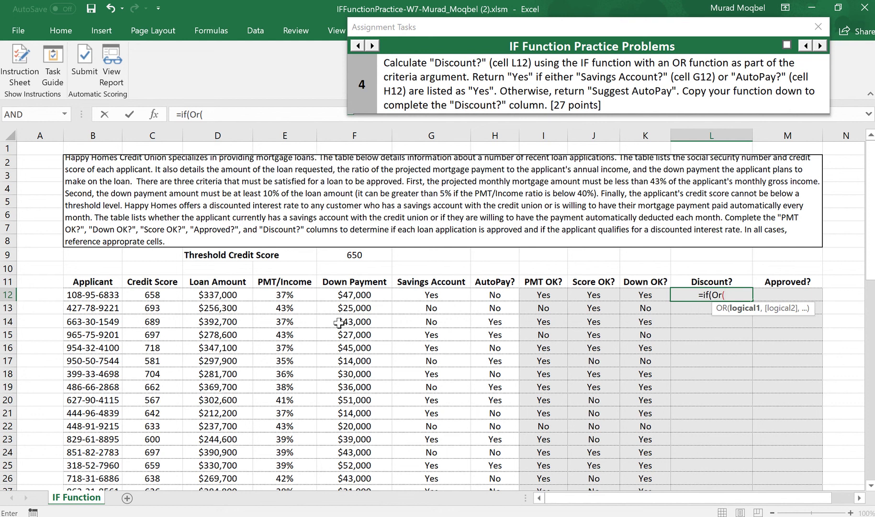
Fill the OR test in L12 with the conditions G12="Yes" and H12="Yes" and close it
left_click(423, 292)
type("=\"")
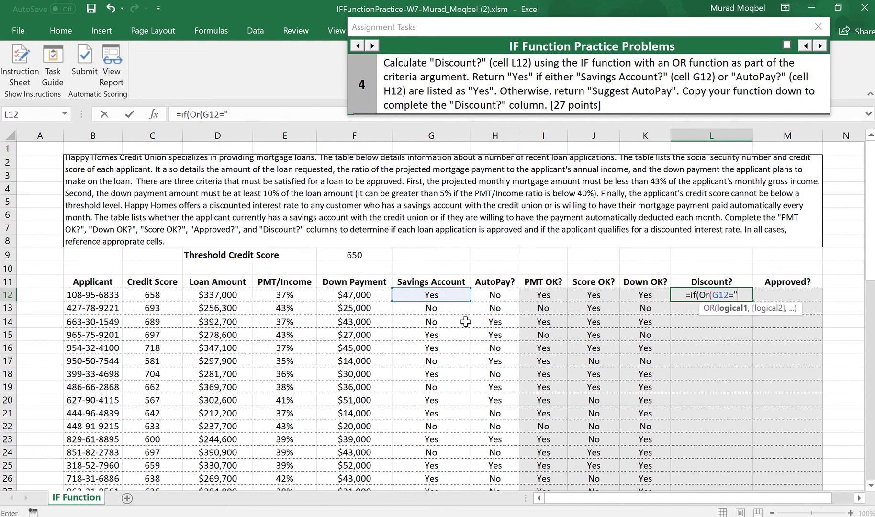
type("Yes")
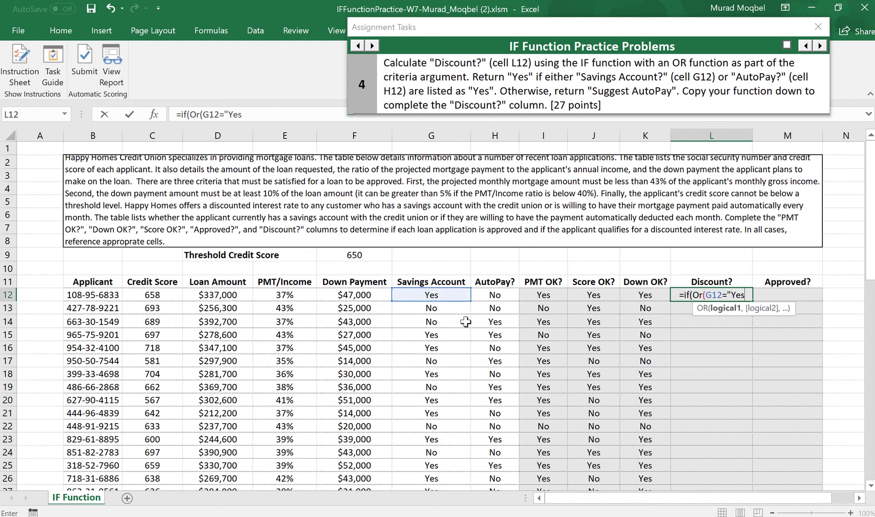
type("\",")
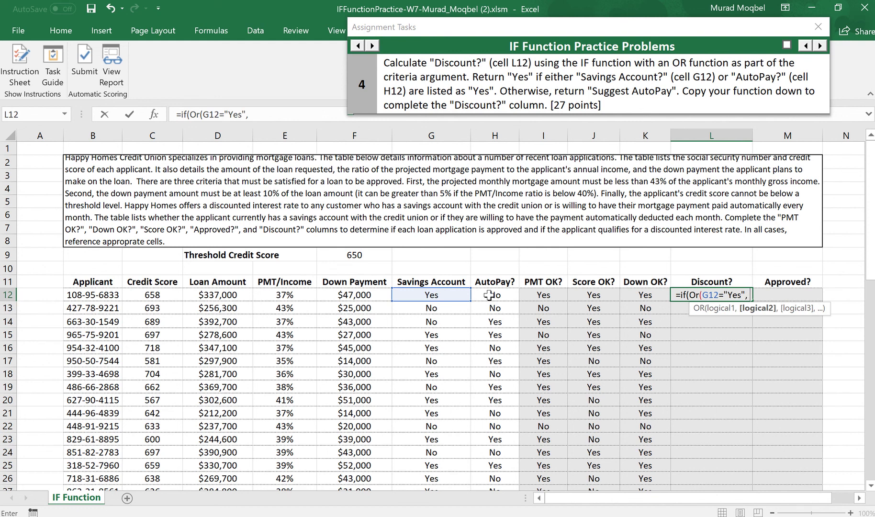
left_click(495, 296)
type("=")
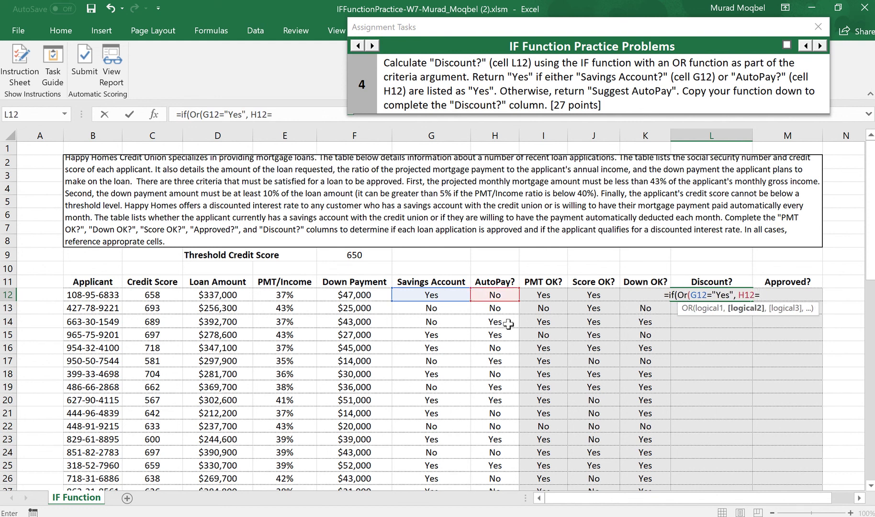
type("\"Yes")
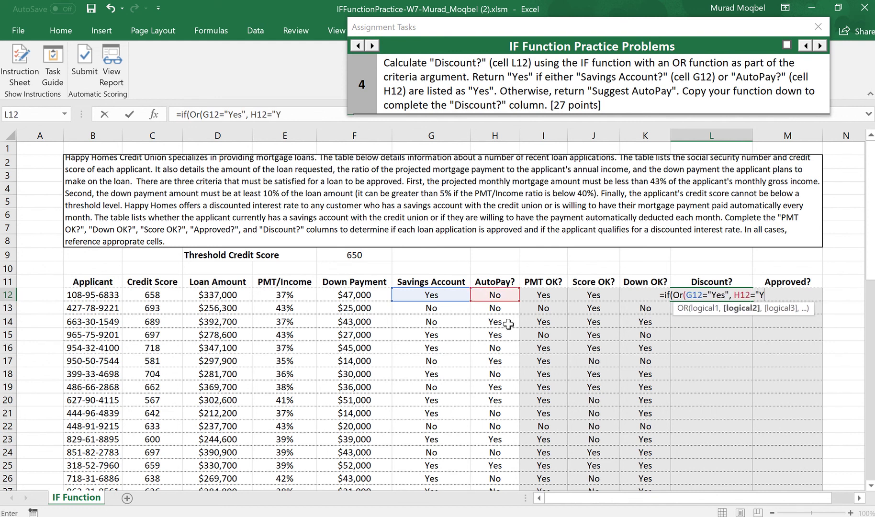
type("\"")
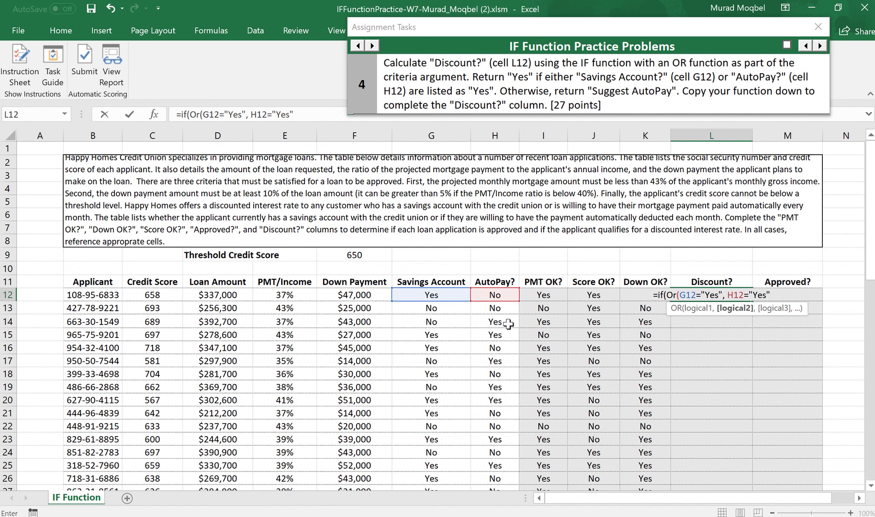
type(")")
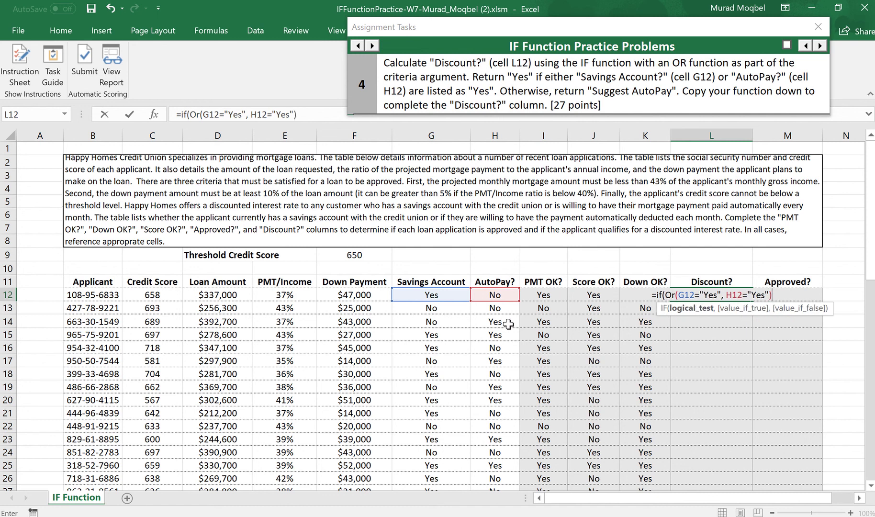
Enter "Yes" as the true value of the L12 IF formula and proceed to its false-value argument
type(",")
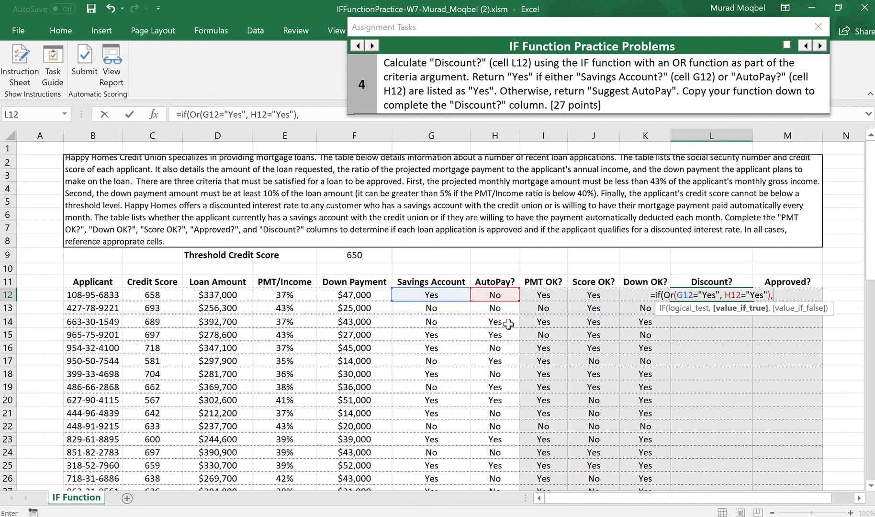
type("\"Yes\"")
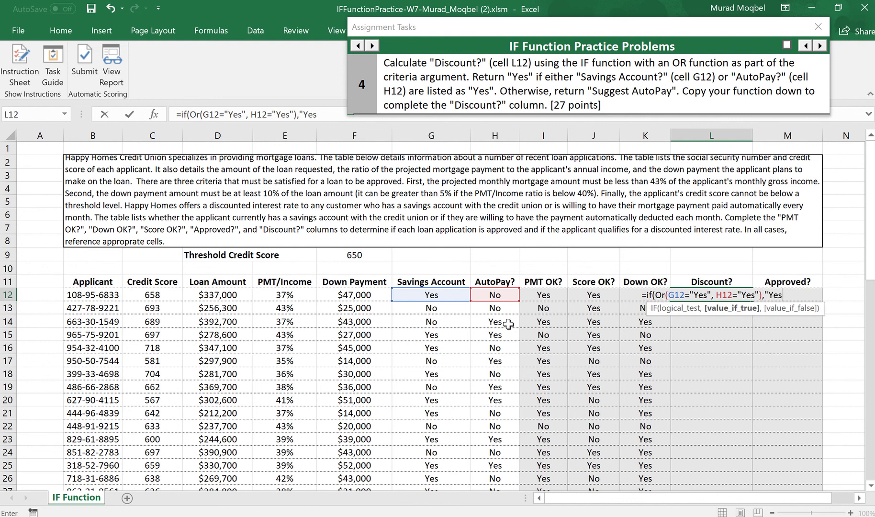
type(",")
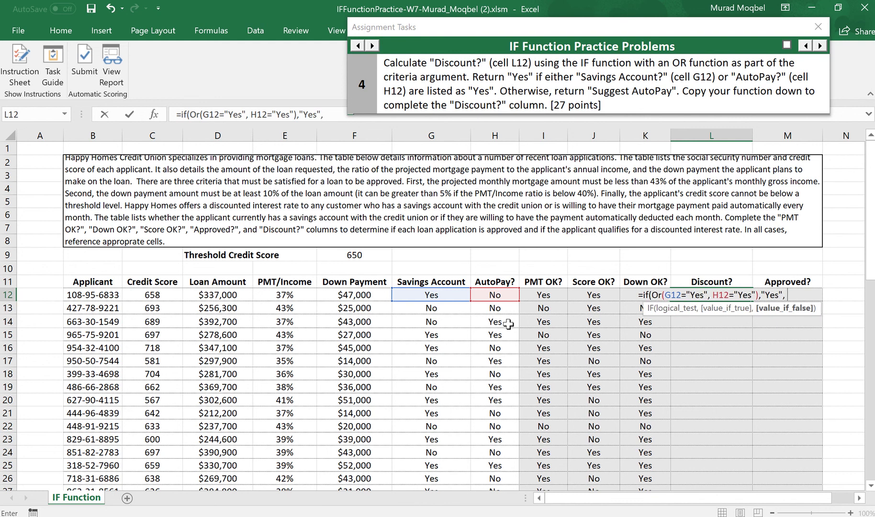
Finish the L12 formula with "Suggest Autopay" as the false value and copy it down the Discount? column
type(" \"")
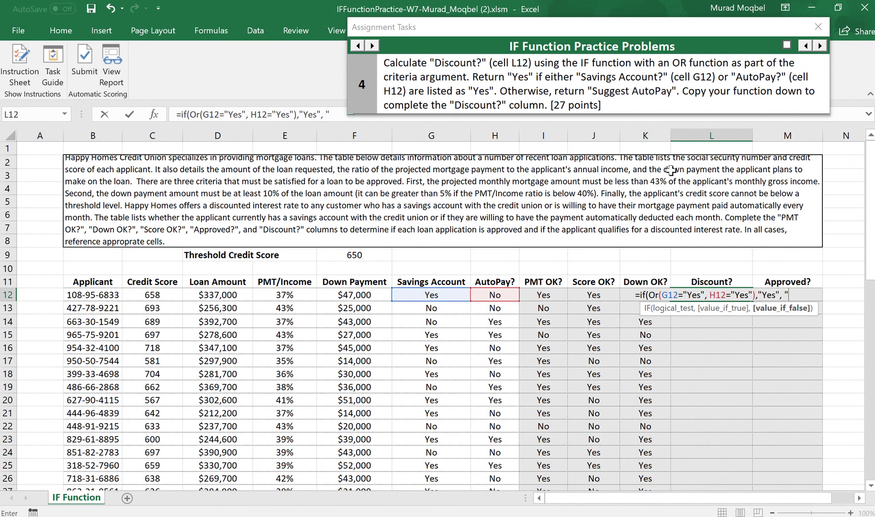
type("Sugg")
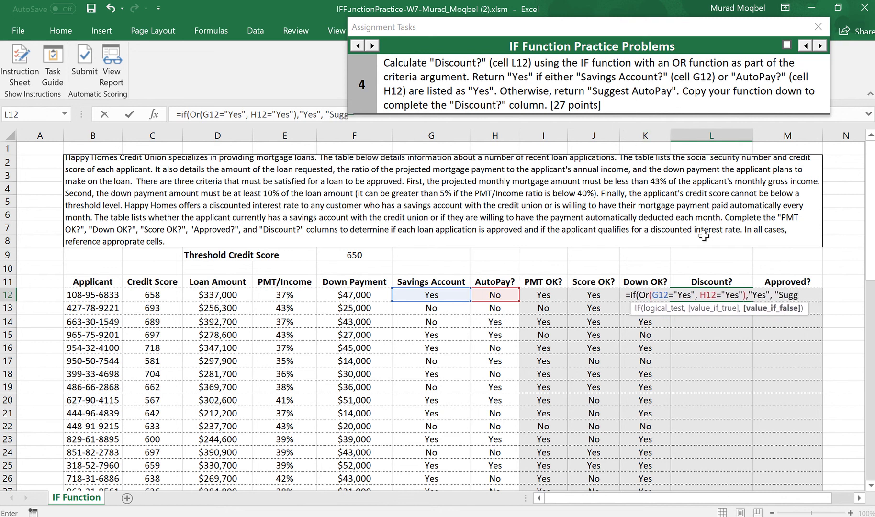
type("est A")
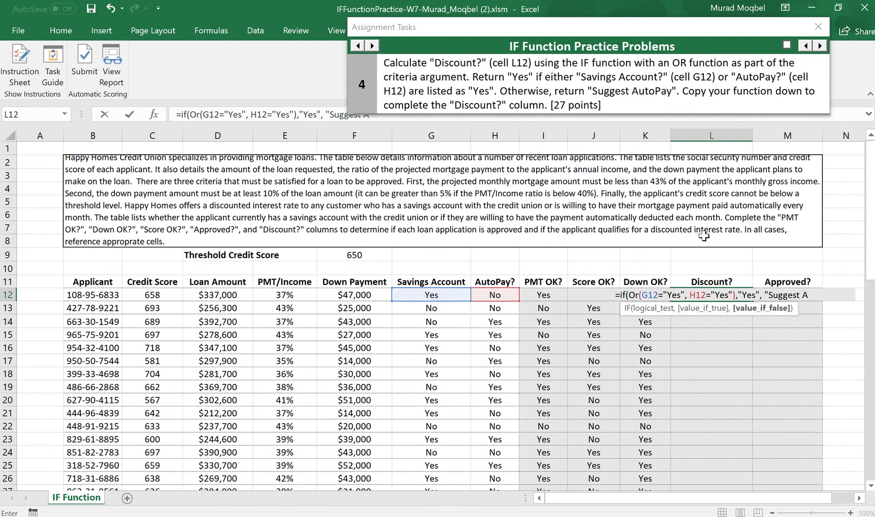
type("utopa")
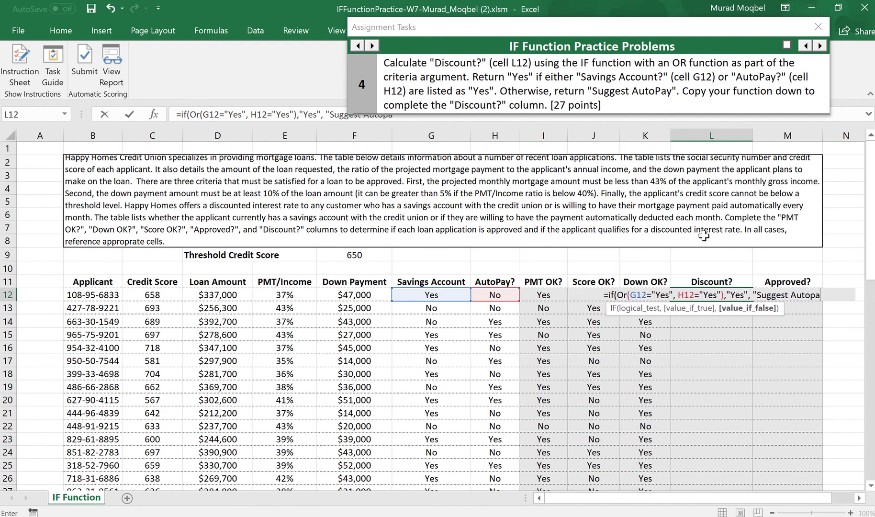
type("y\")")
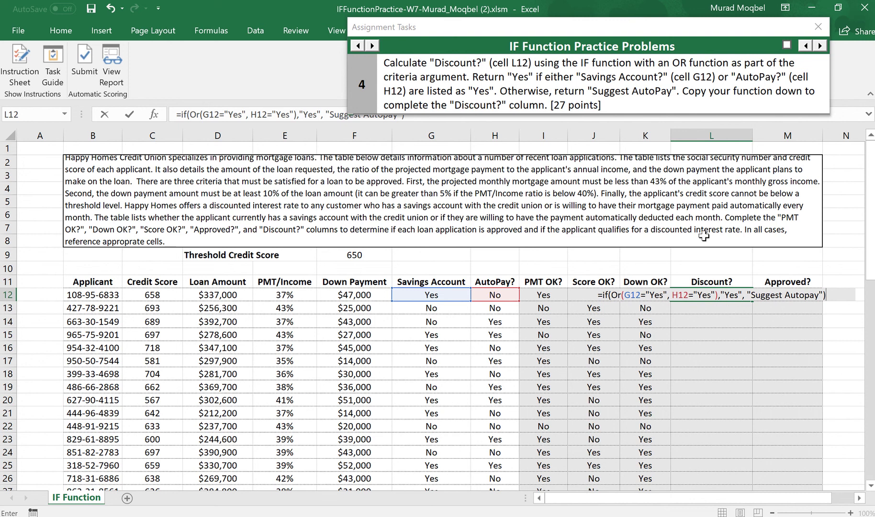
key("Return")
left_click(708, 296)
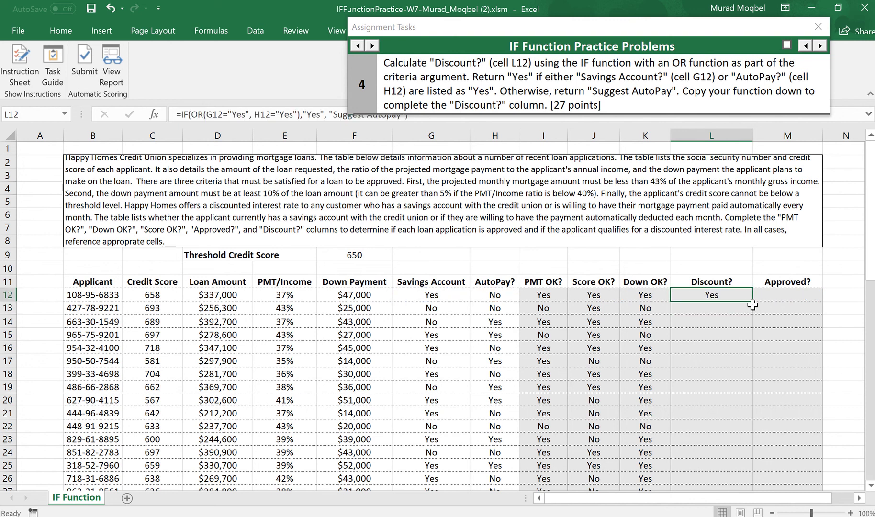
double_click(753, 305)
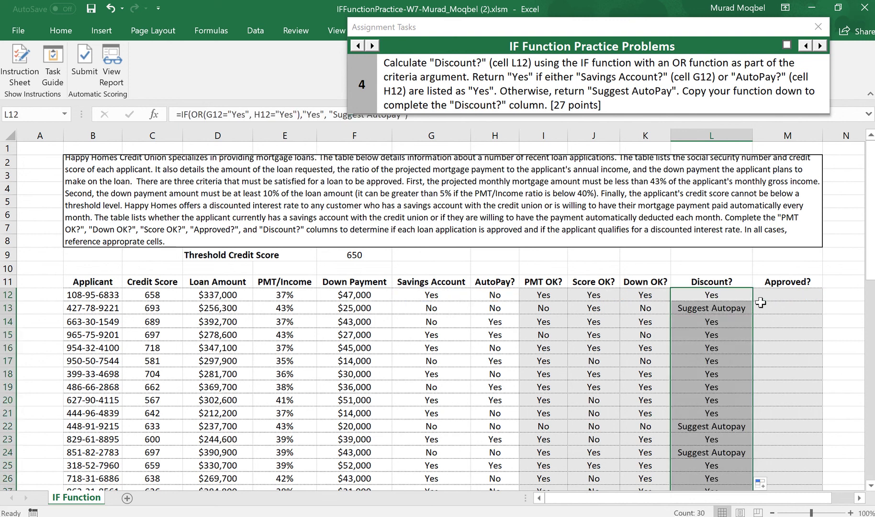
left_click(723, 307)
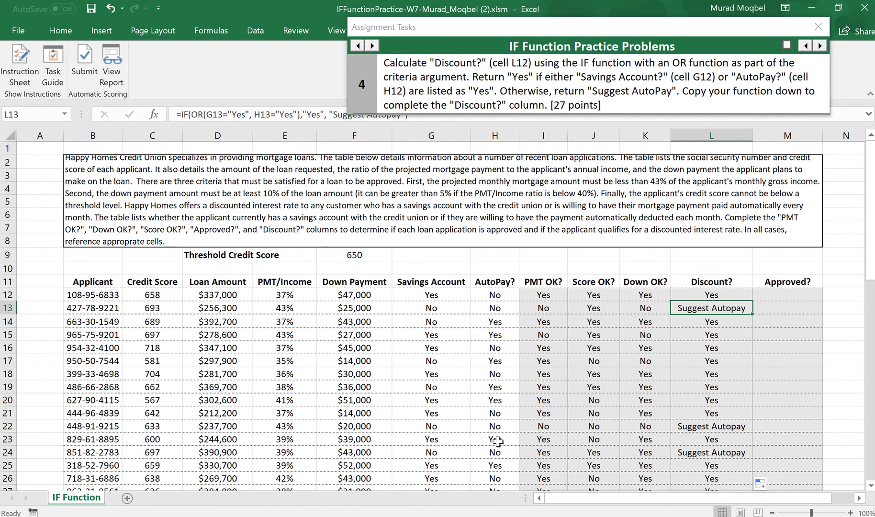
left_click(499, 426)
left_click(740, 309)
Advance the task guide to task 5 and start an IF formula in M12 of the Approved? column
left_click(771, 290)
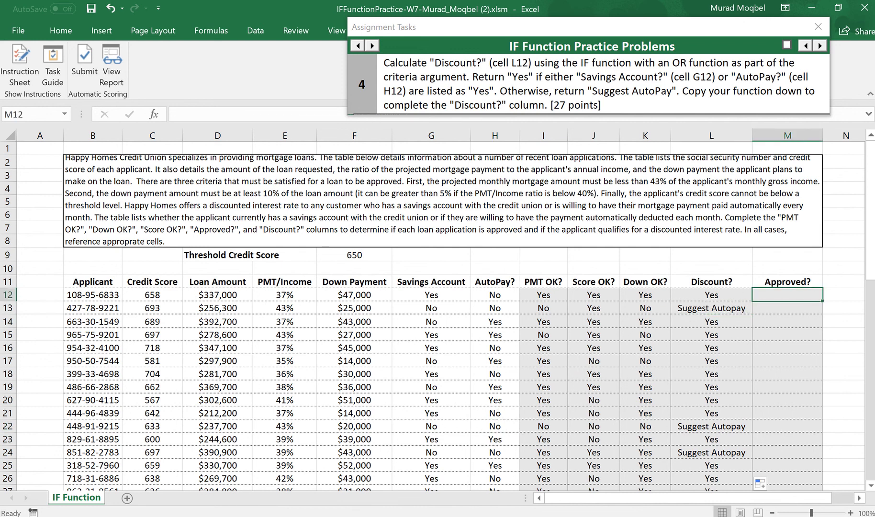
left_click(820, 46)
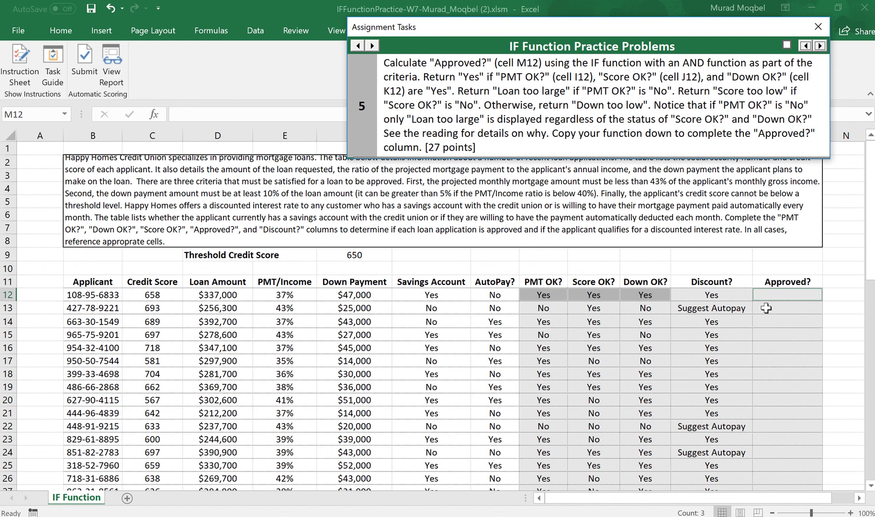
left_click(775, 294)
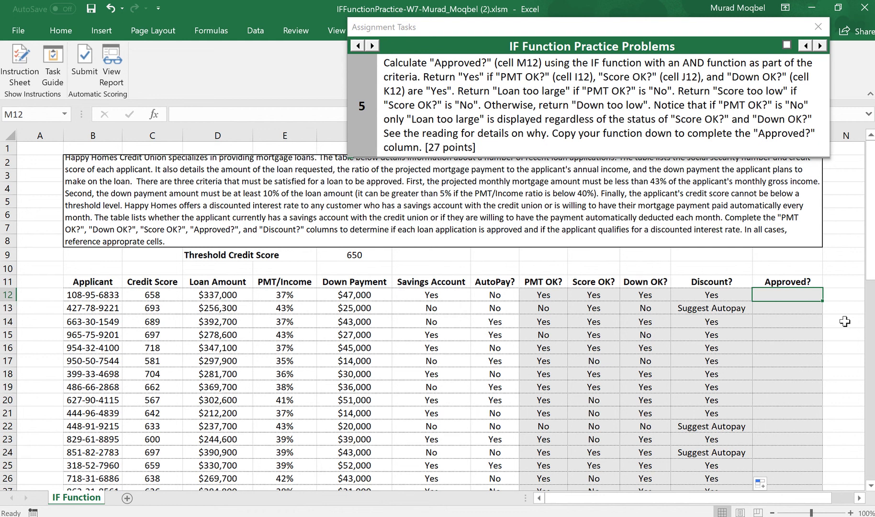
type("=i")
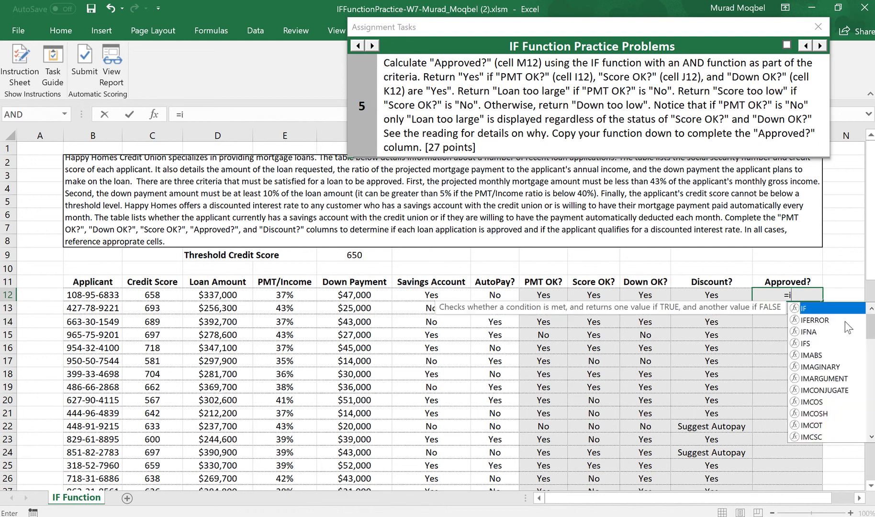
type("f(")
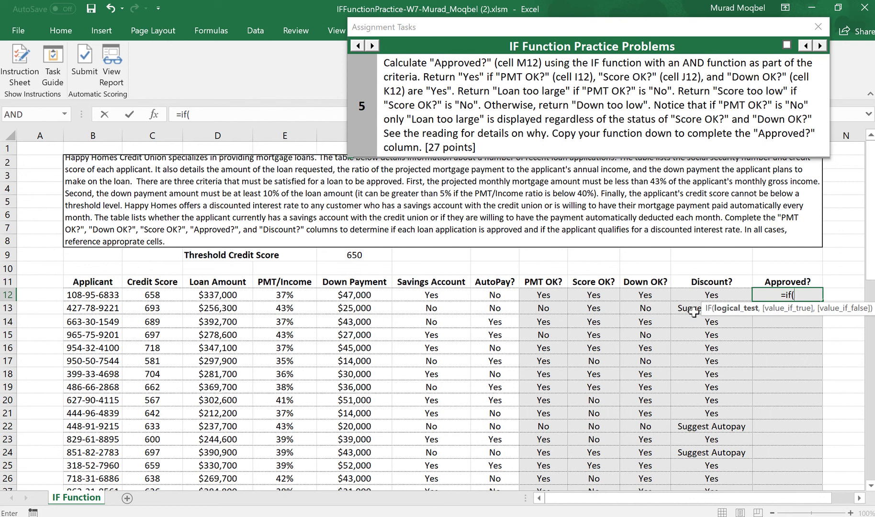
left_click(551, 295)
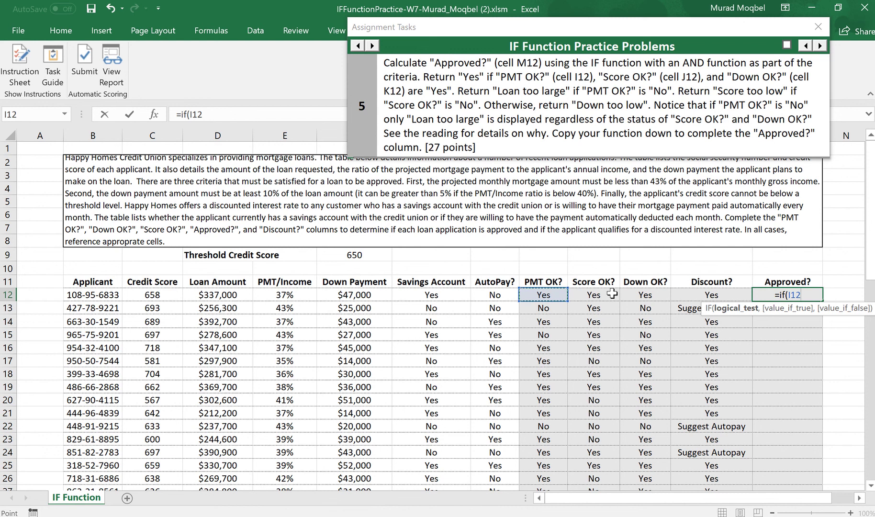
type("=")
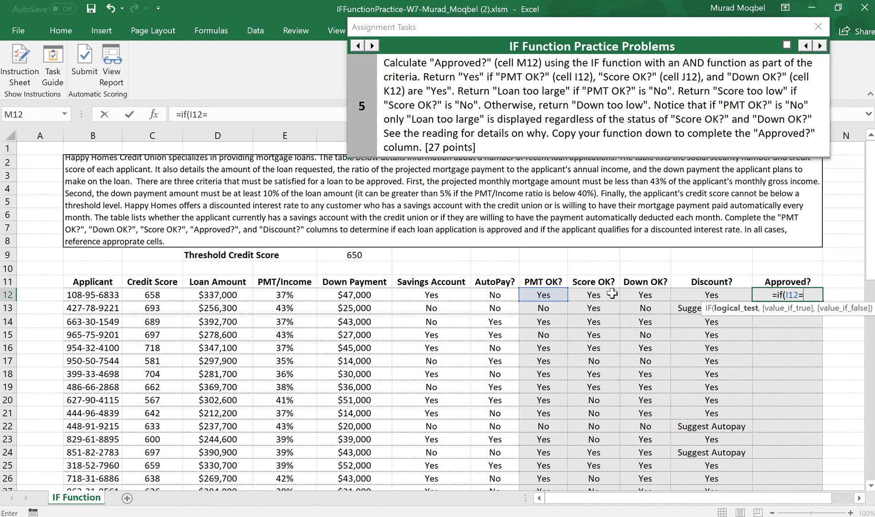
key("BackSpace")
key("BackSpace")
key("BackSpace")
key("BackSpace")
key("BackSpace")
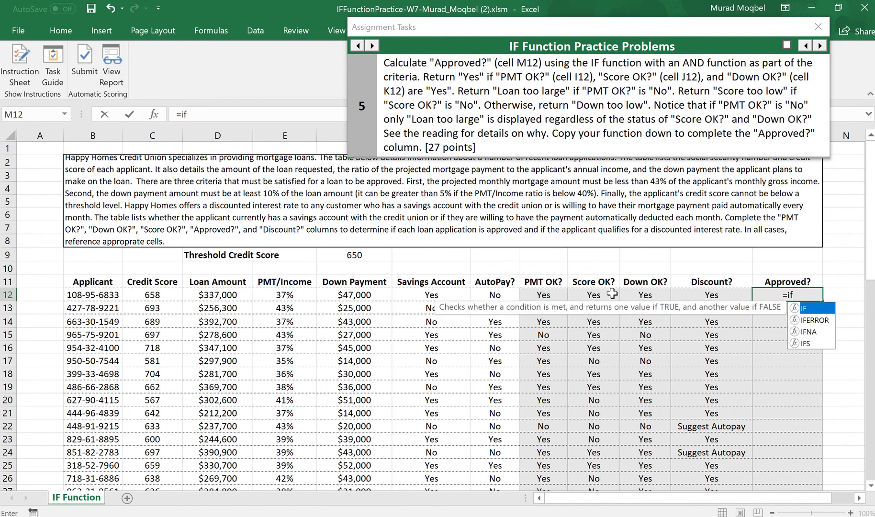
Use an AND function as the M12 IF formula's test, with I12="Yes" as its first condition
type("(and")
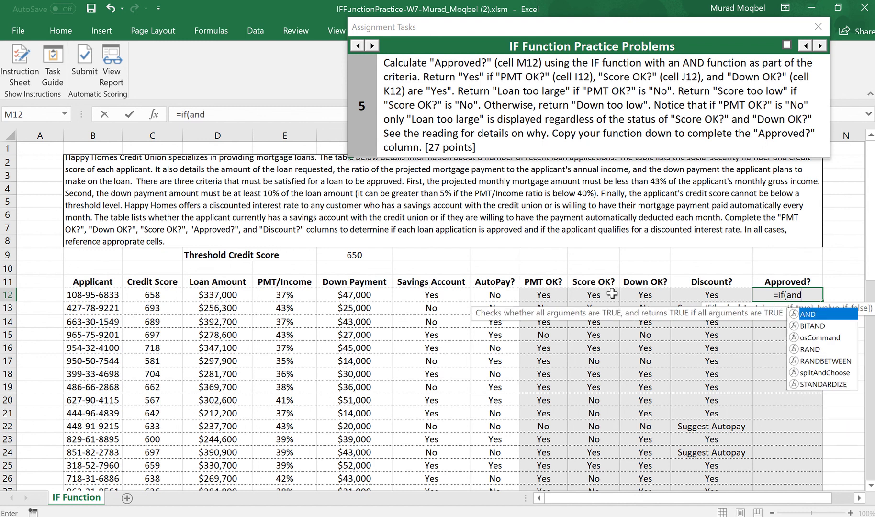
type("(")
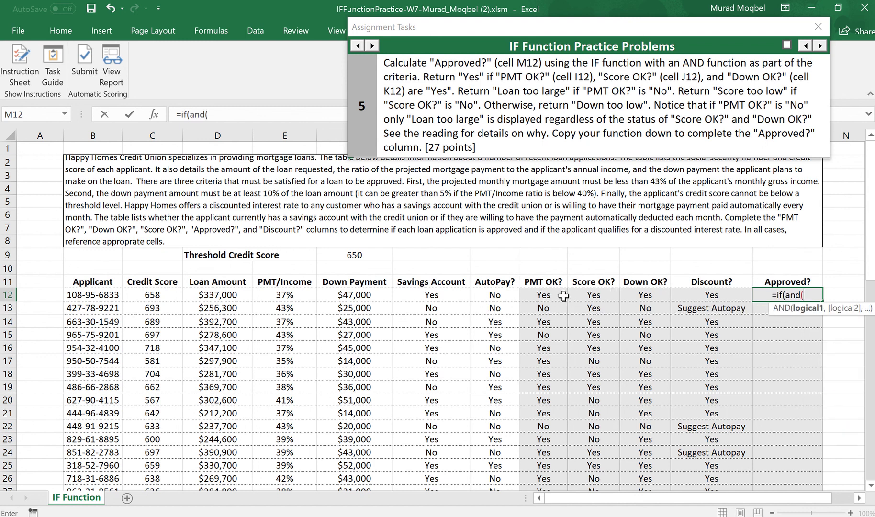
left_click(807, 293)
left_click(547, 293)
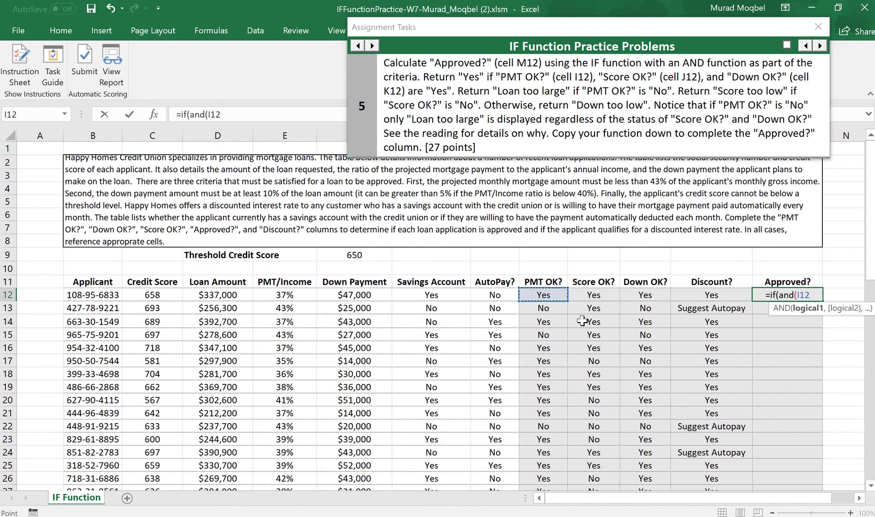
type("=\"Yes\",")
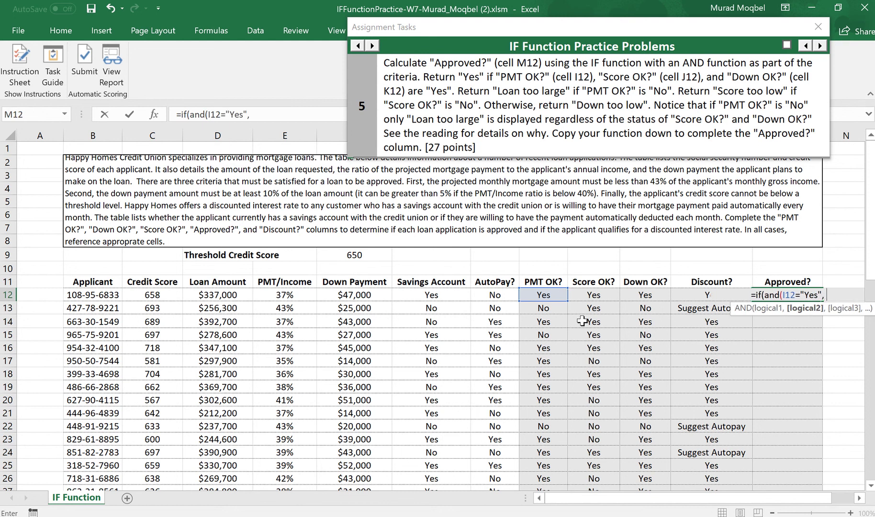
Add the conditions J12="Yes" and K12="Yes" to the AND test in M12 and close the function
left_click(596, 295)
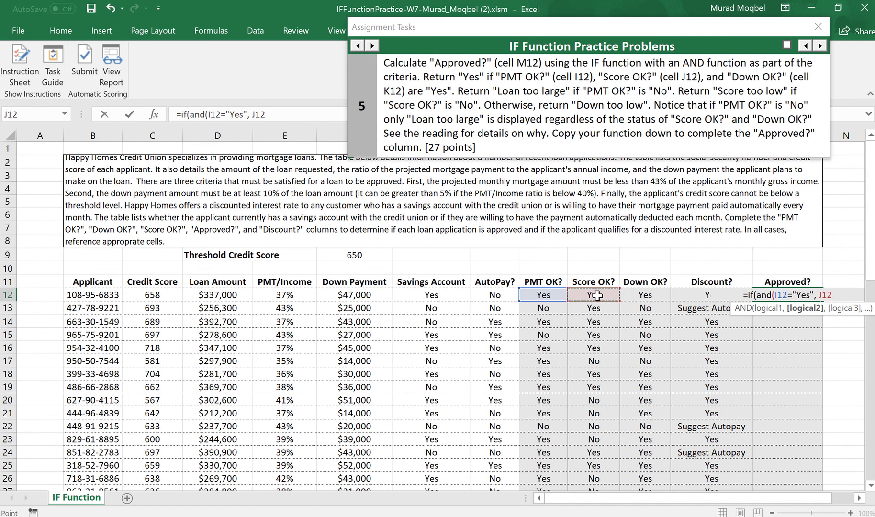
type("=\"Yes")
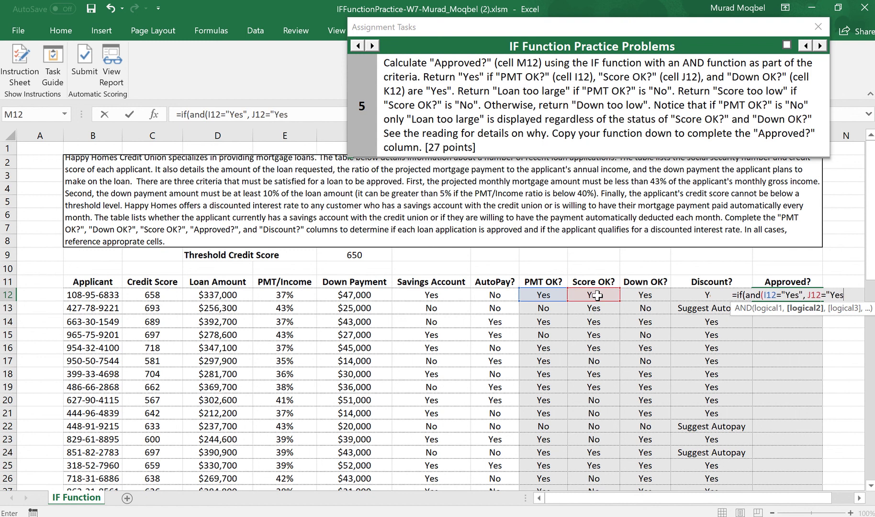
type("\",")
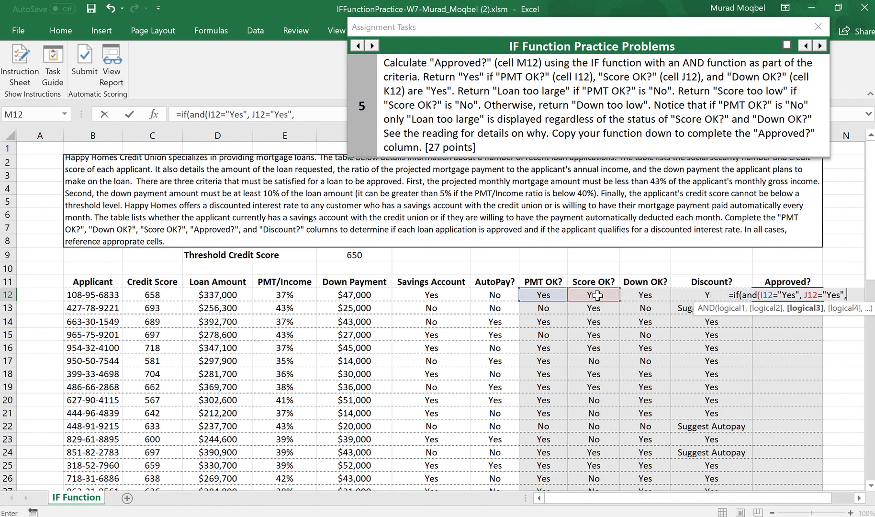
left_click(640, 295)
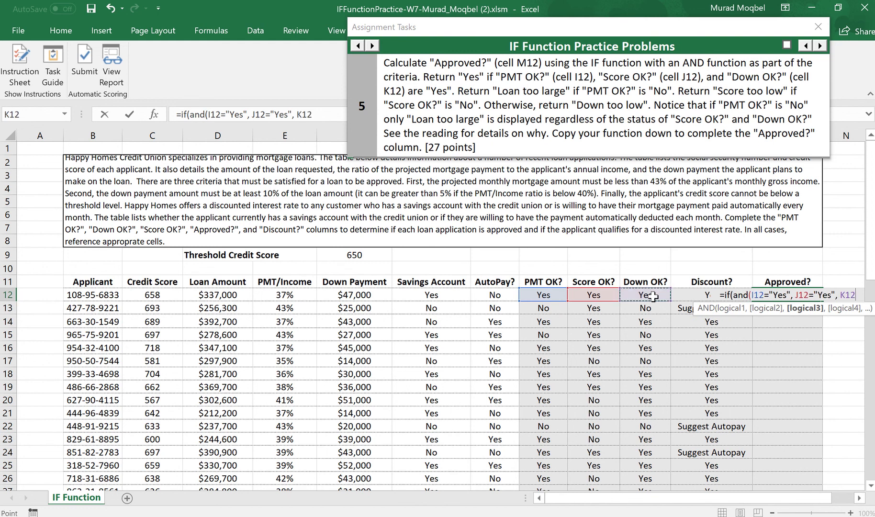
type("=\"")
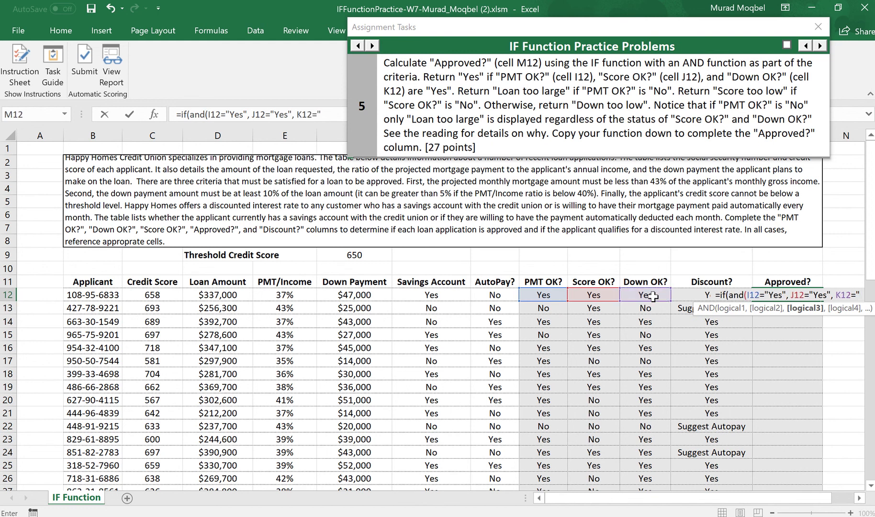
type("Yes")
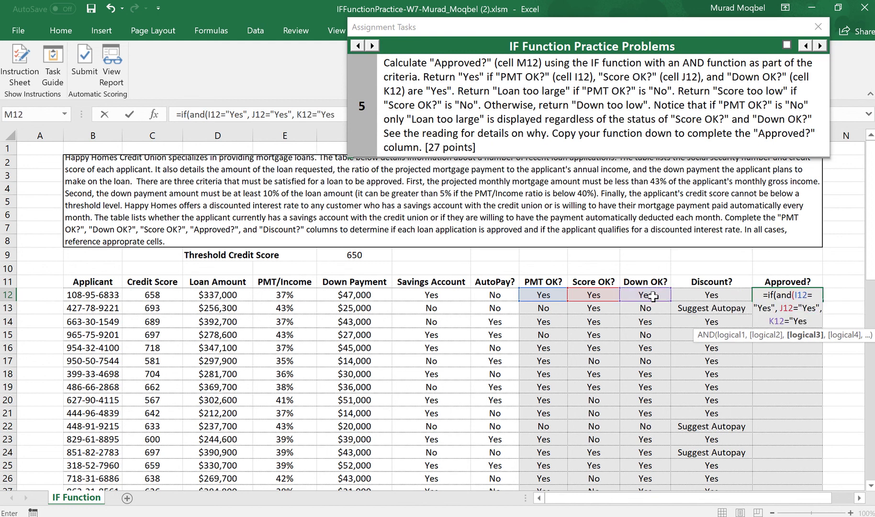
type("\",")
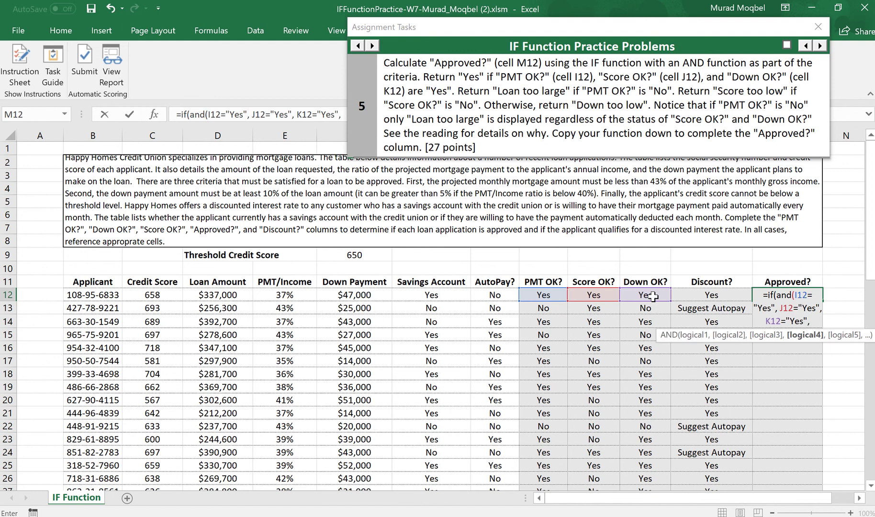
key("BackSpace")
type(")")
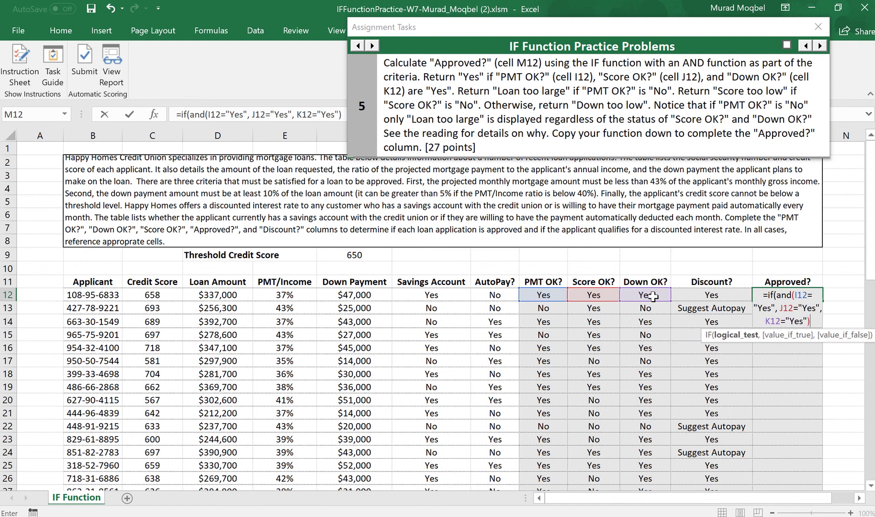
Enter "Yes" as the true value of the M12 formula and nest a second IF function as its false value
type(", ")
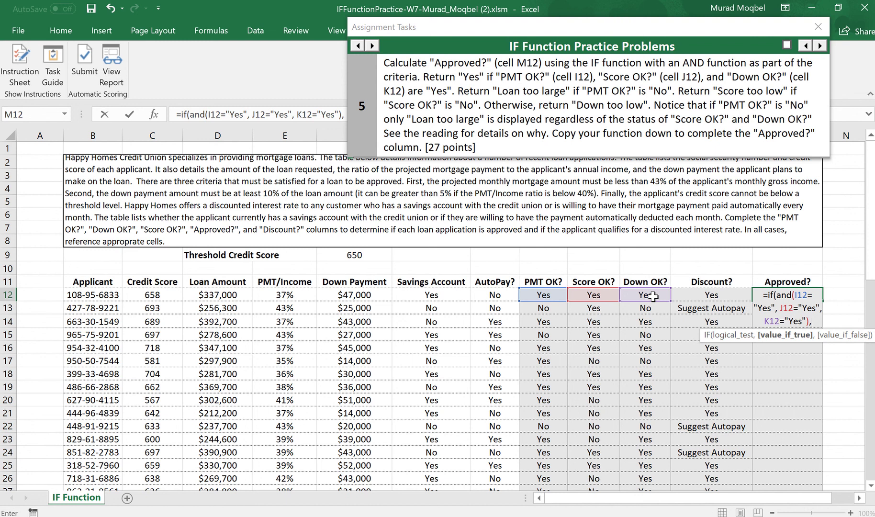
type("\"Yes\", ")
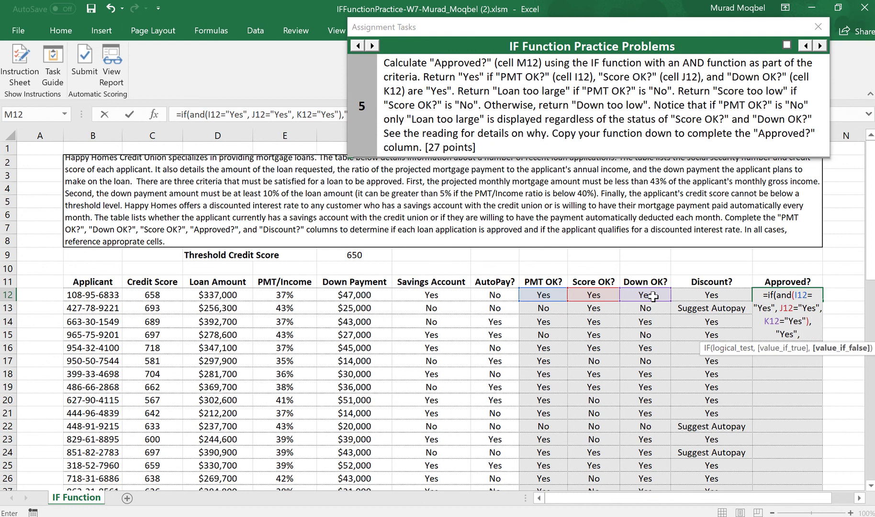
type("if")
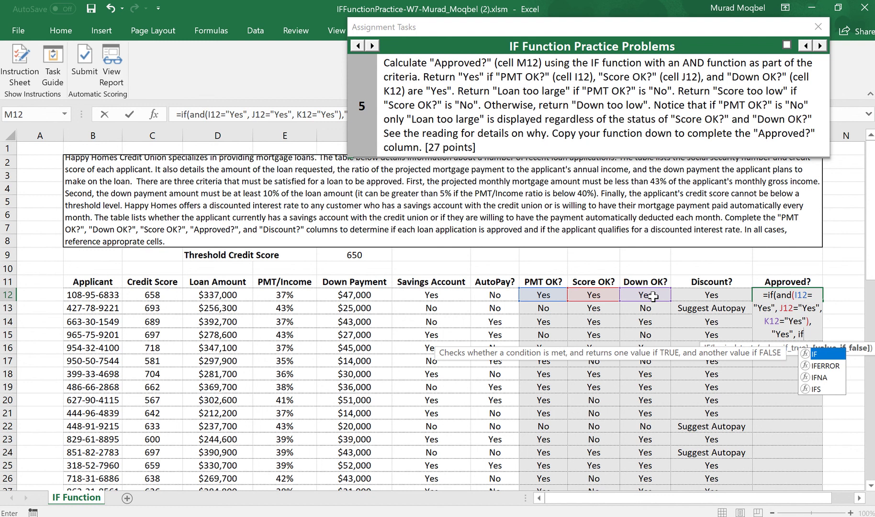
type("(")
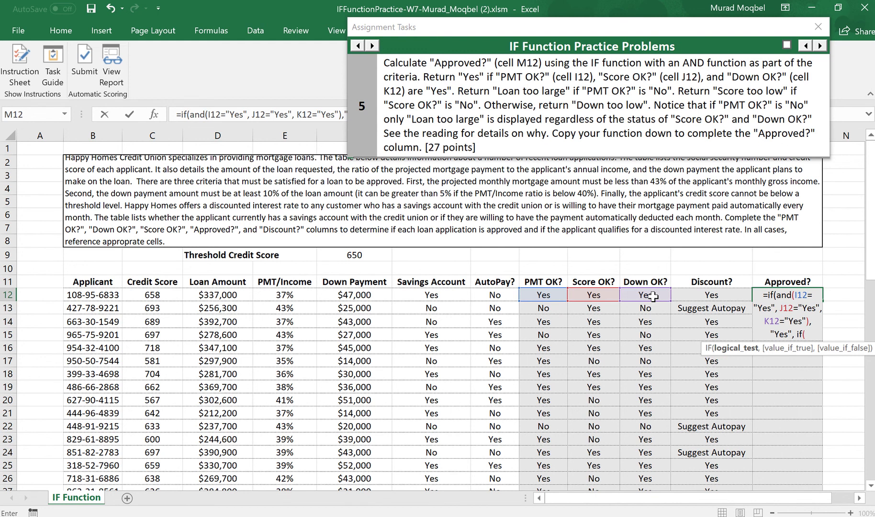
Fill the nested IF in M12 with the test I12="No" and the true value "Loan too large"
left_click(546, 295)
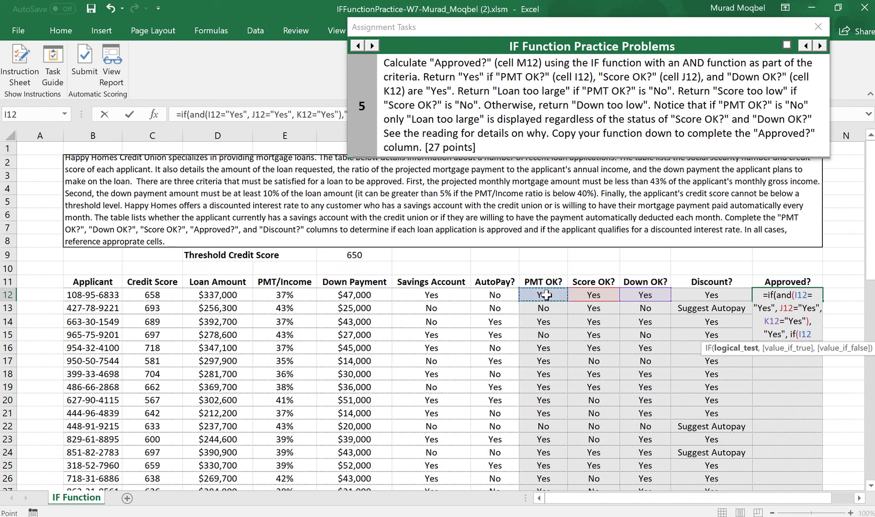
type("=\"No")
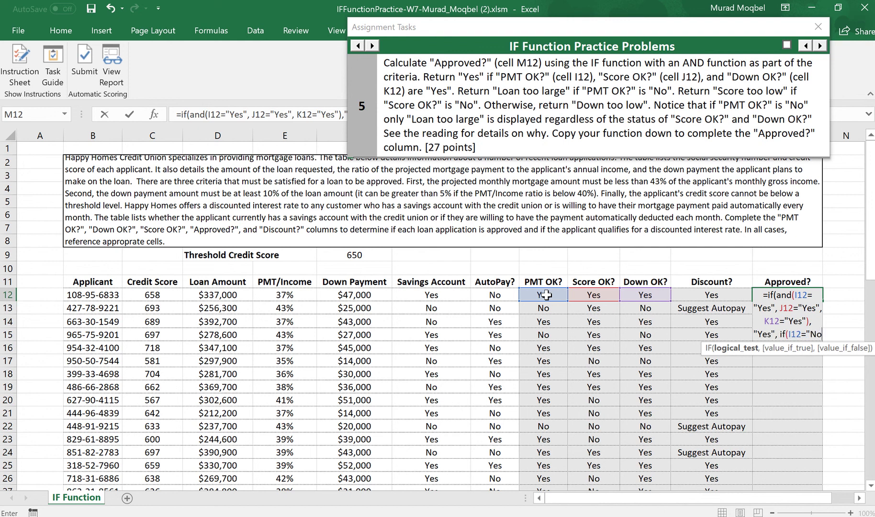
type("\",")
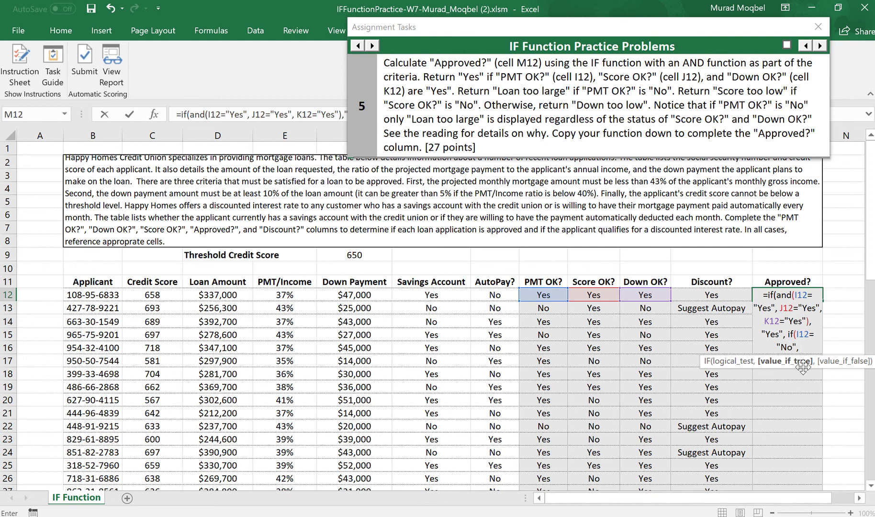
type("\"Loan")
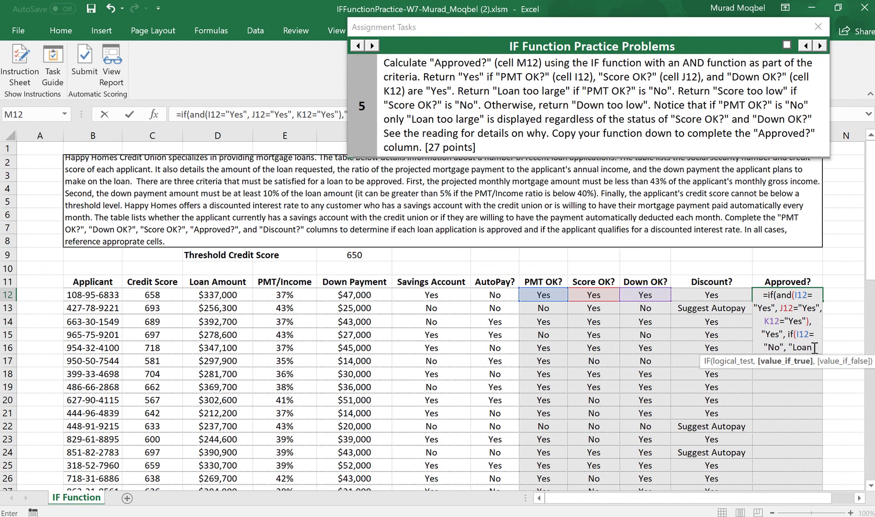
type(" too large")
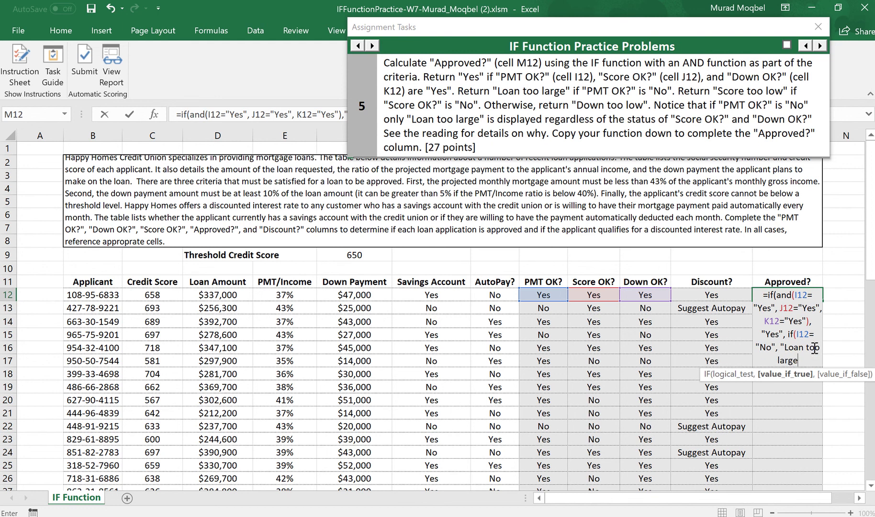
type("\",")
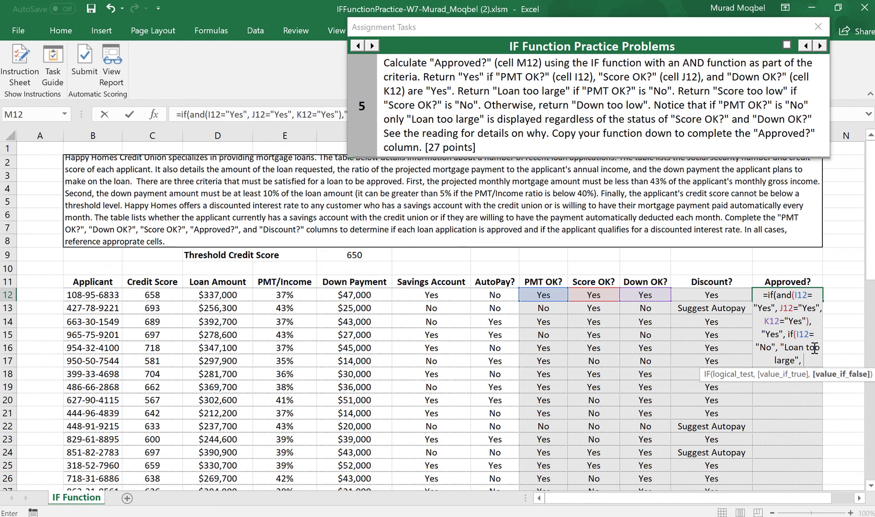
Nest a third IF function as the second IF's false value in M12, with J12="No" as its test
type(" if(")
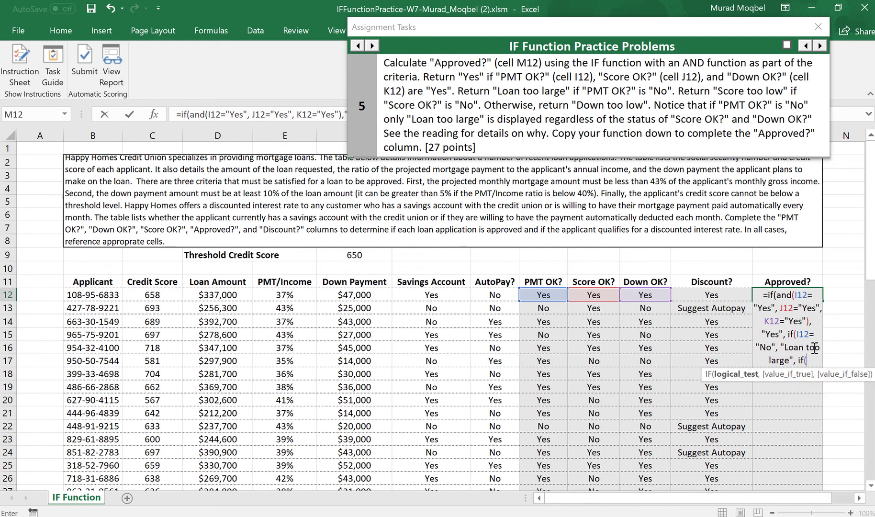
left_click(596, 295)
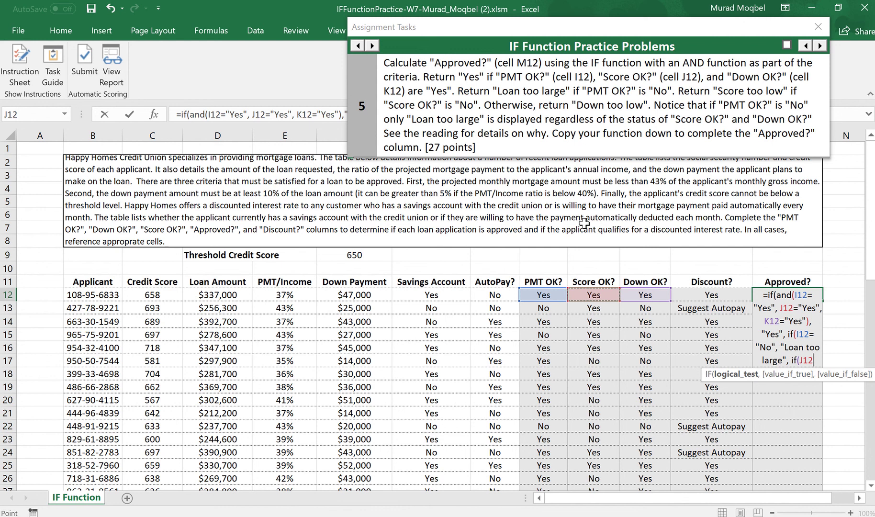
type("=\"No")
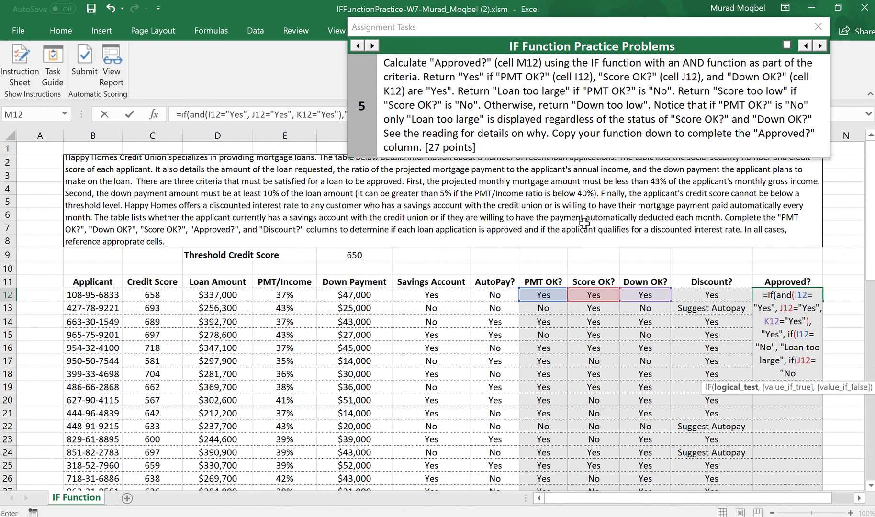
type("\",")
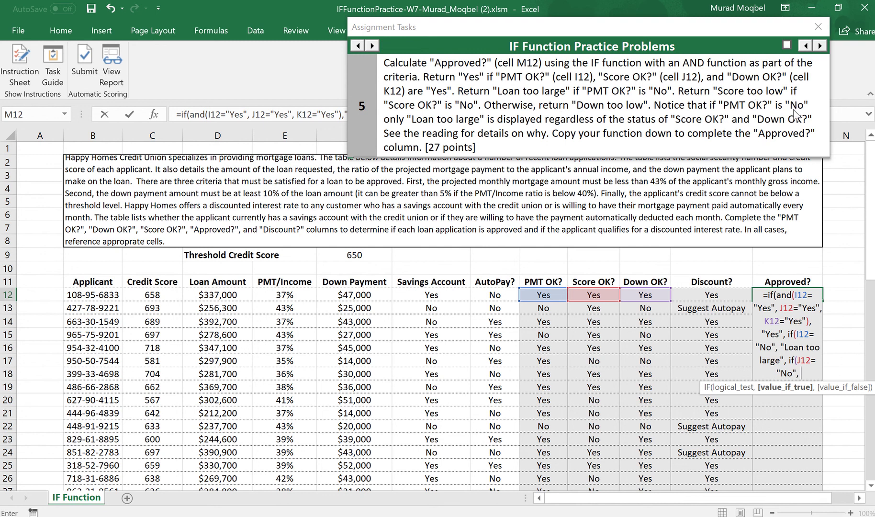
Finish M12's nested IF with "Score too low" as true value and "Down too low" as false value, and copy it down the Approved? column
type("\"Score too ")
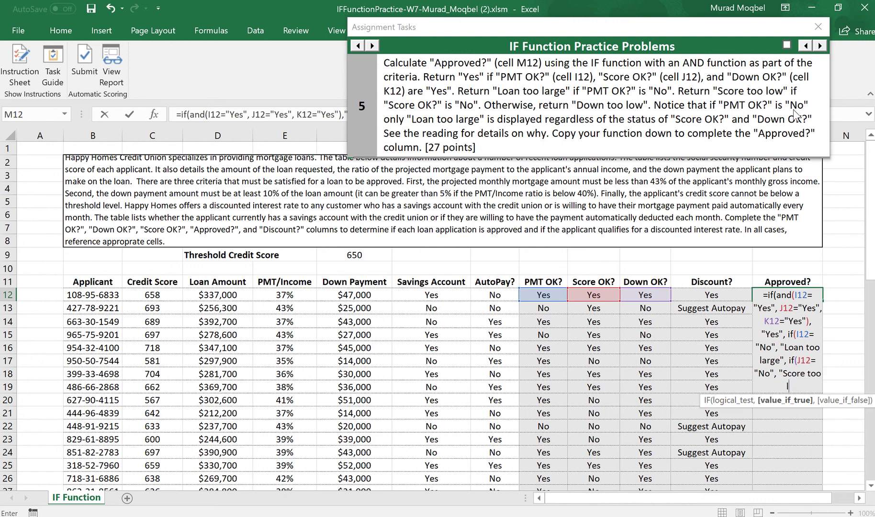
type("low\",")
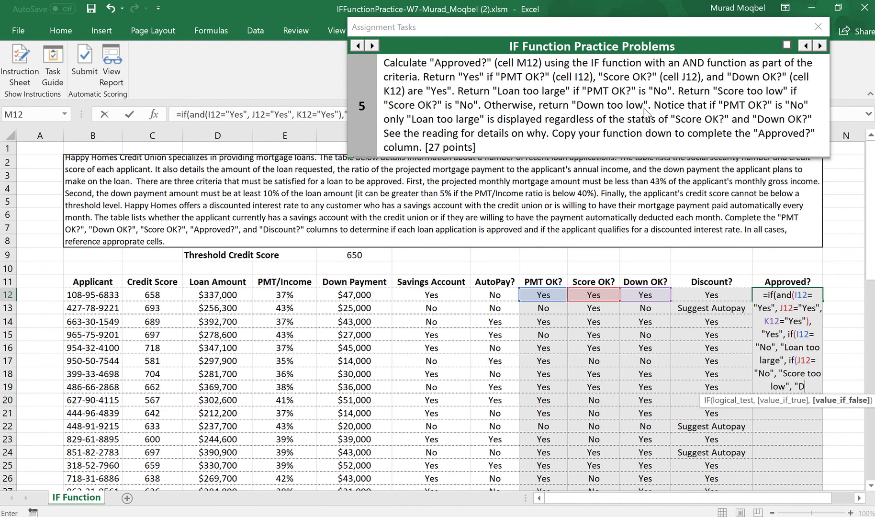
type("\"Down too loe")
key("BackSpace")
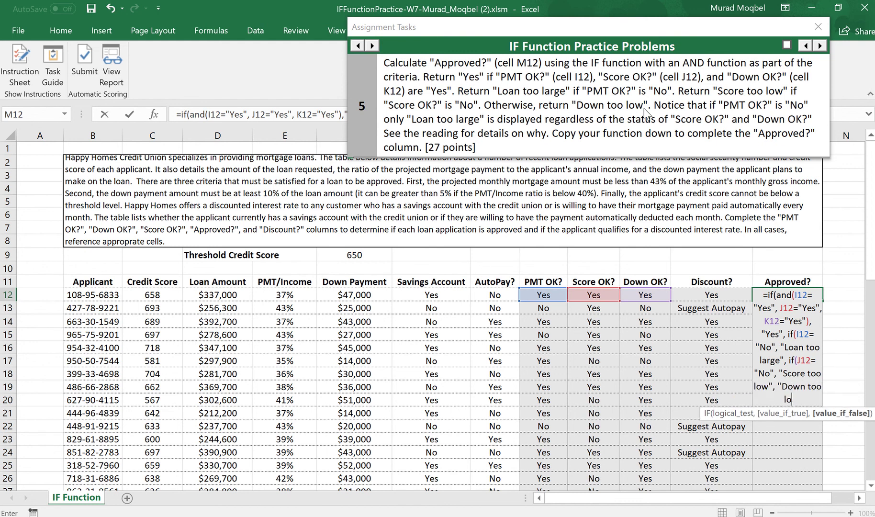
type("w\")))")
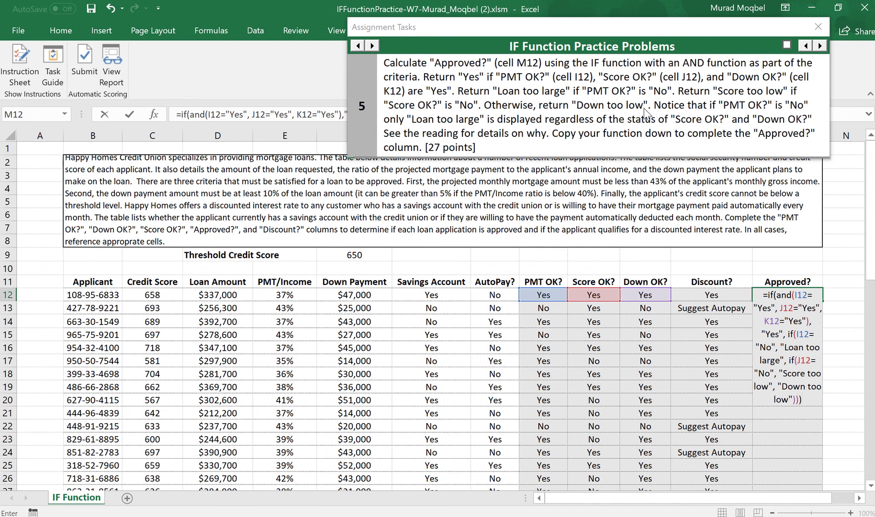
key("Return")
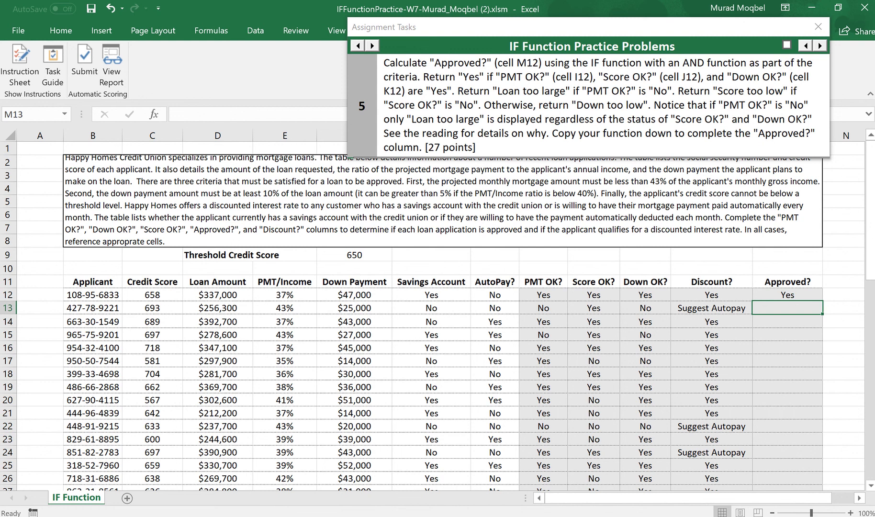
left_click(806, 294)
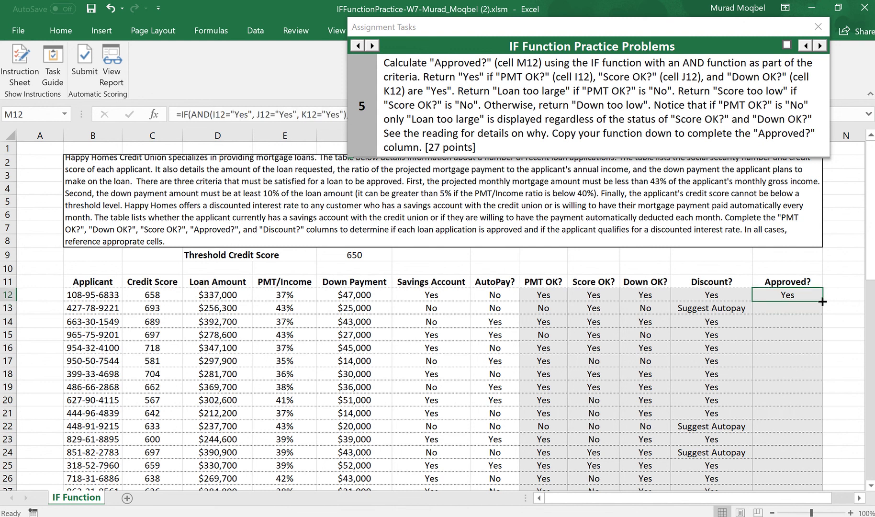
double_click(822, 301)
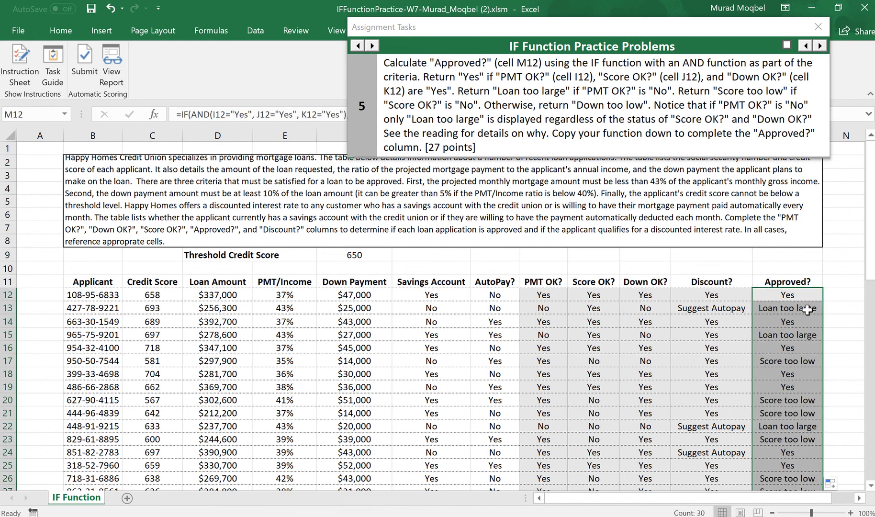
Try to submit the completed assignment for grading from the end of the task guide
left_click(820, 47)
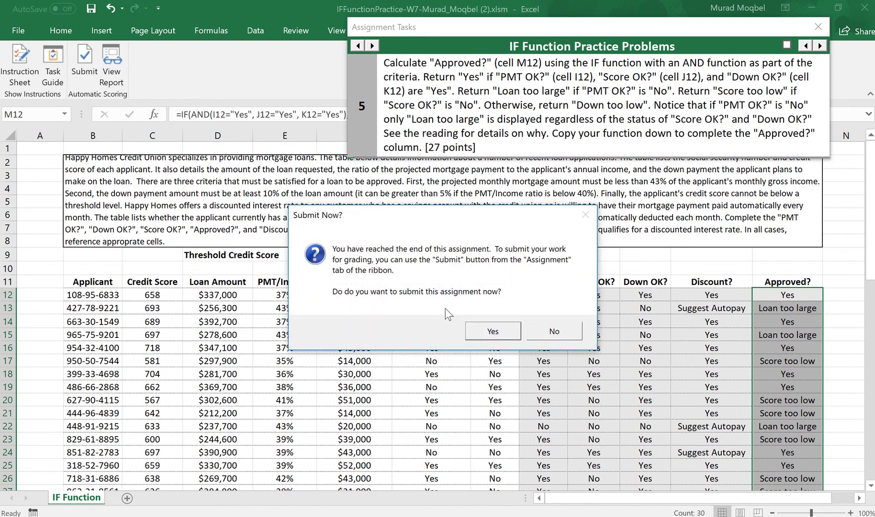
left_click(490, 327)
left_click(445, 248)
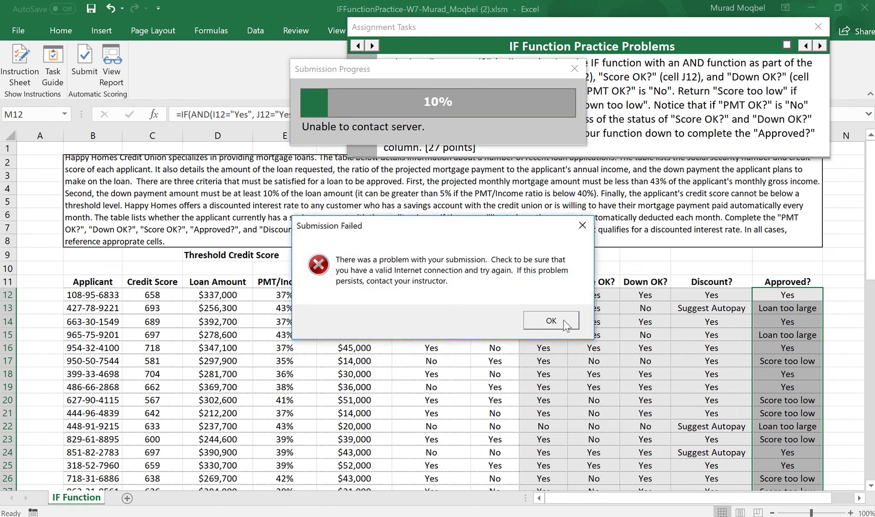
left_click(559, 319)
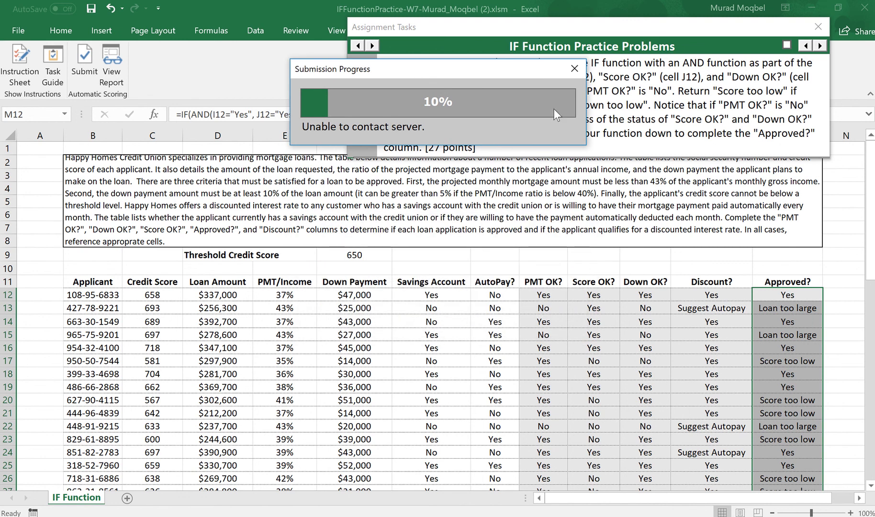
left_click(574, 66)
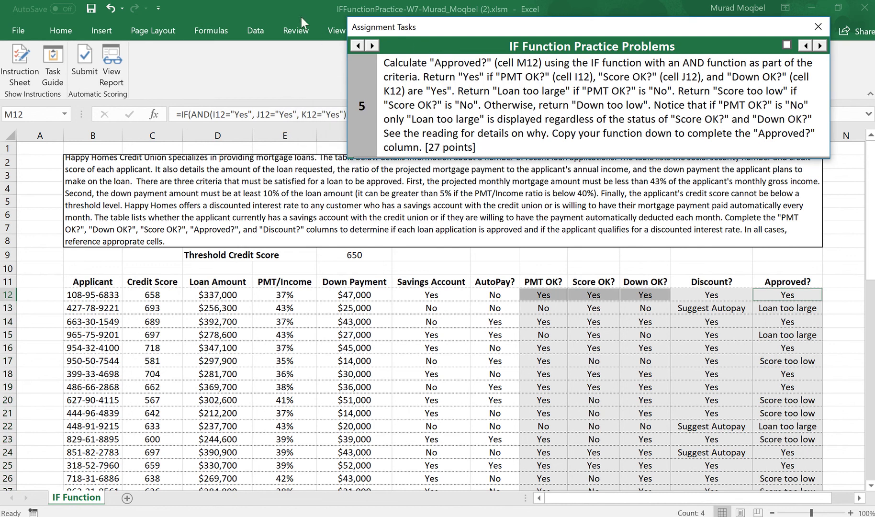
Save the macro-enabled workbook to the Downloads folder under its current file name, replacing the existing file
left_click(19, 32)
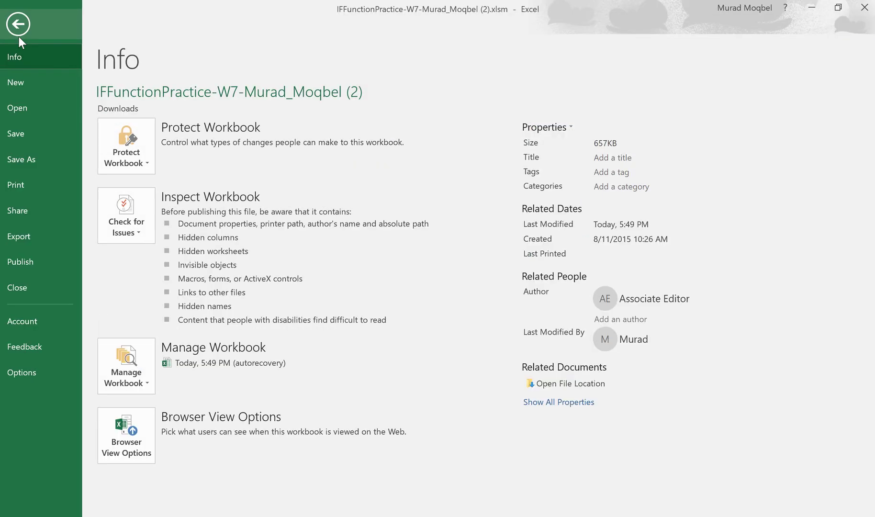
left_click(24, 19)
left_click(17, 28)
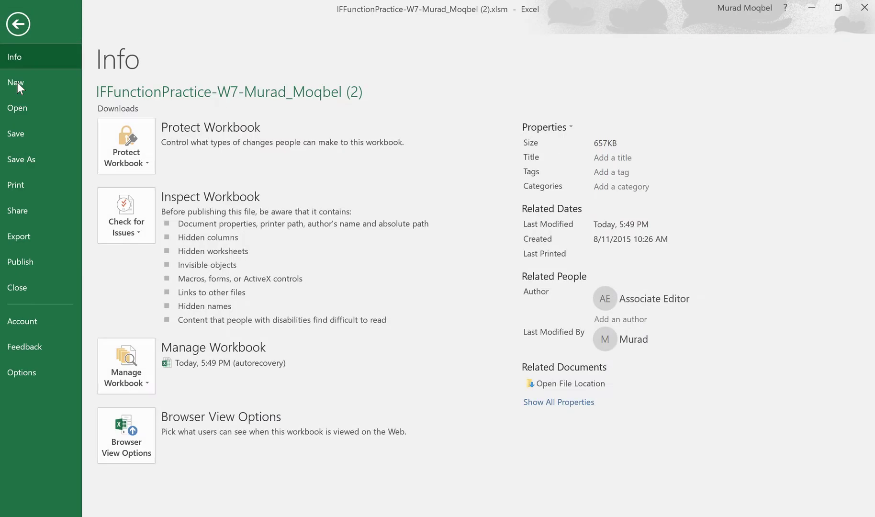
left_click(19, 157)
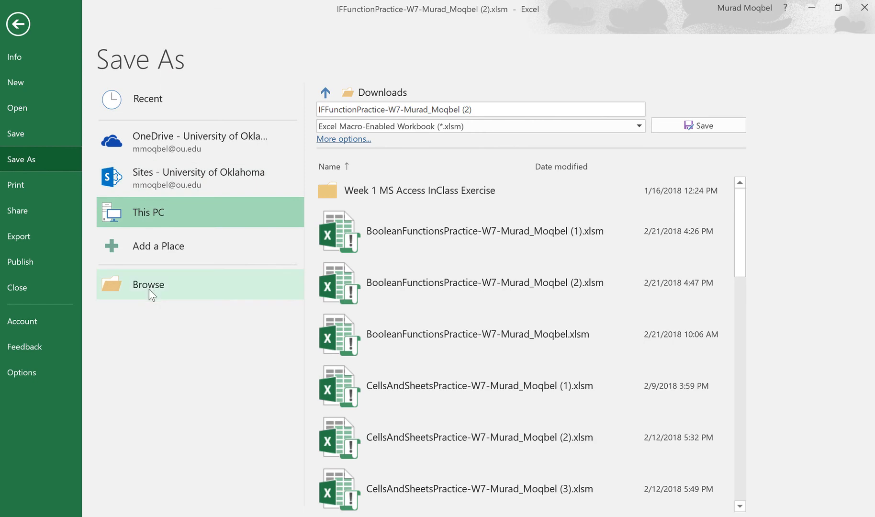
left_click(149, 286)
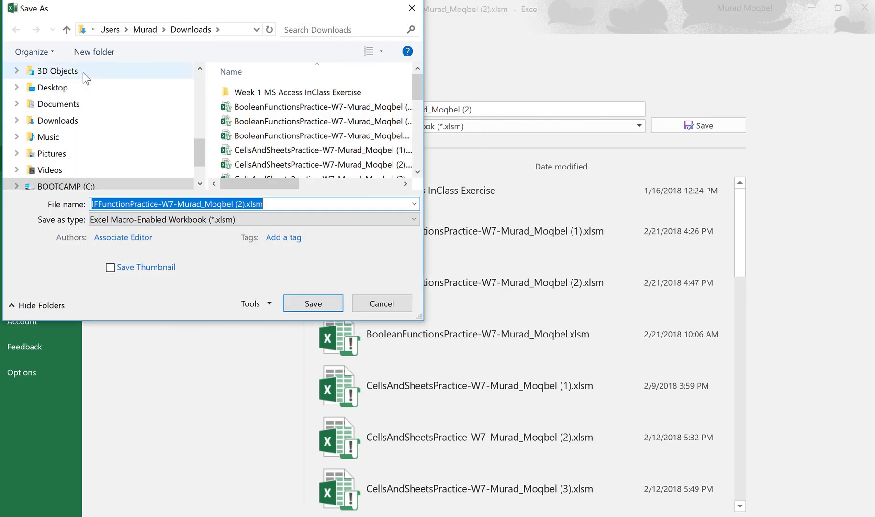
left_click(115, 121)
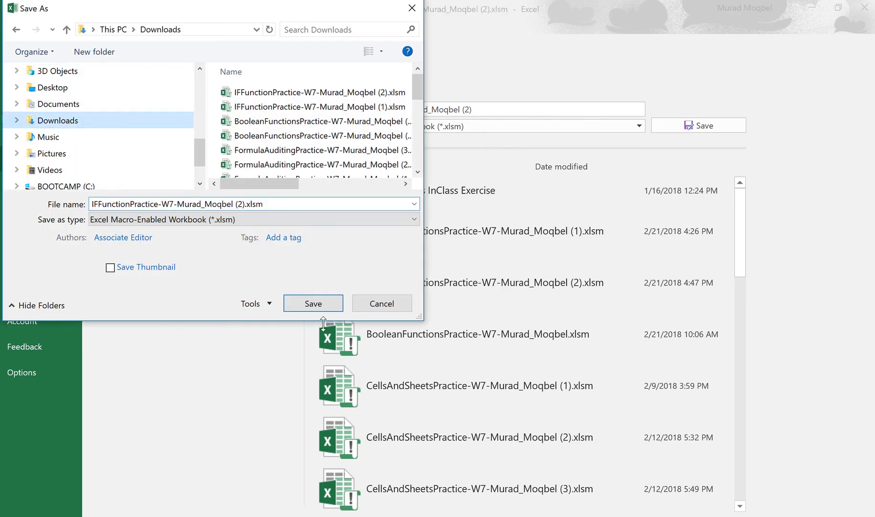
left_click(319, 303)
left_click(484, 268)
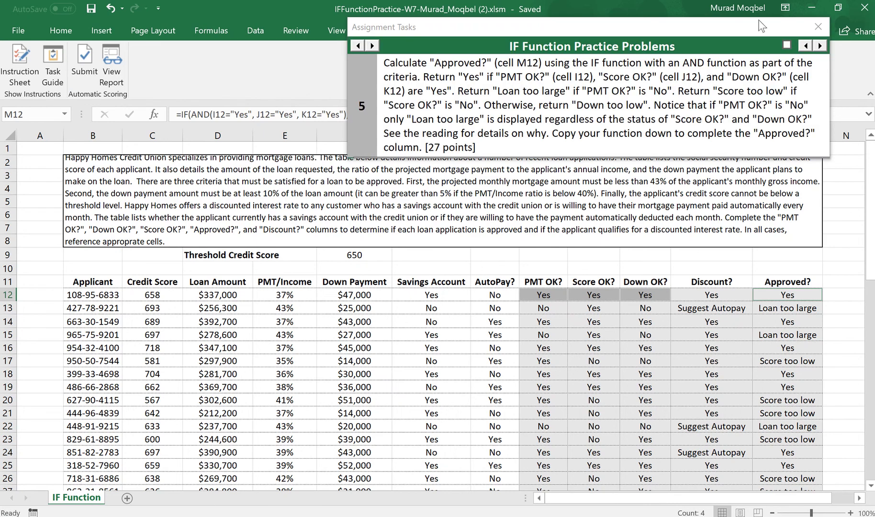
Submit the saved assignment with the option to show grading results without recording the score
left_click(819, 46)
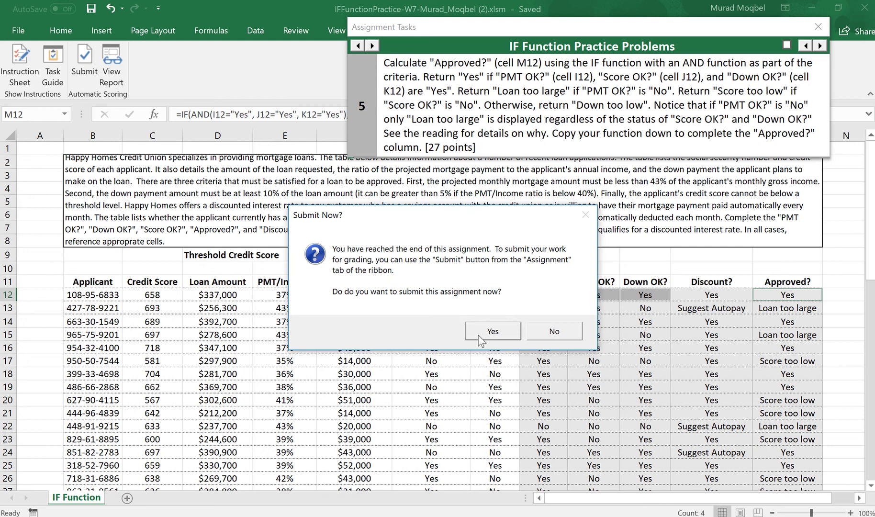
left_click(480, 334)
left_click(446, 253)
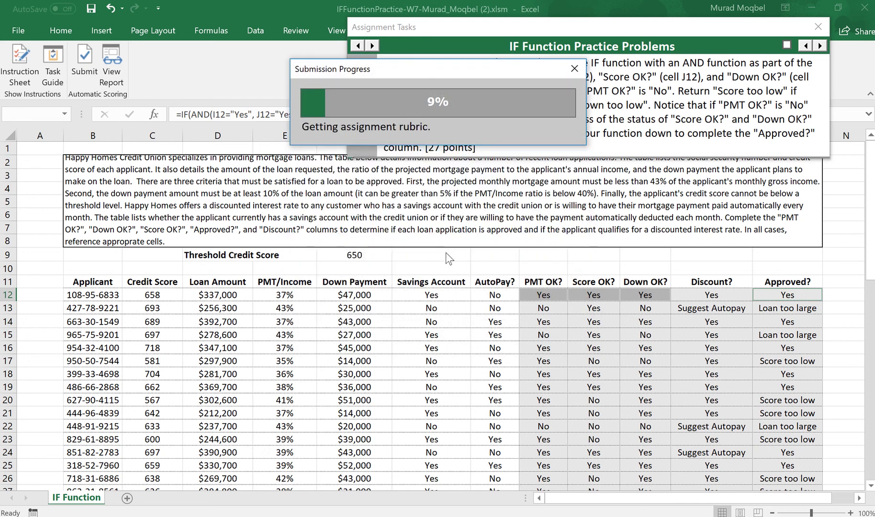
left_click(506, 308)
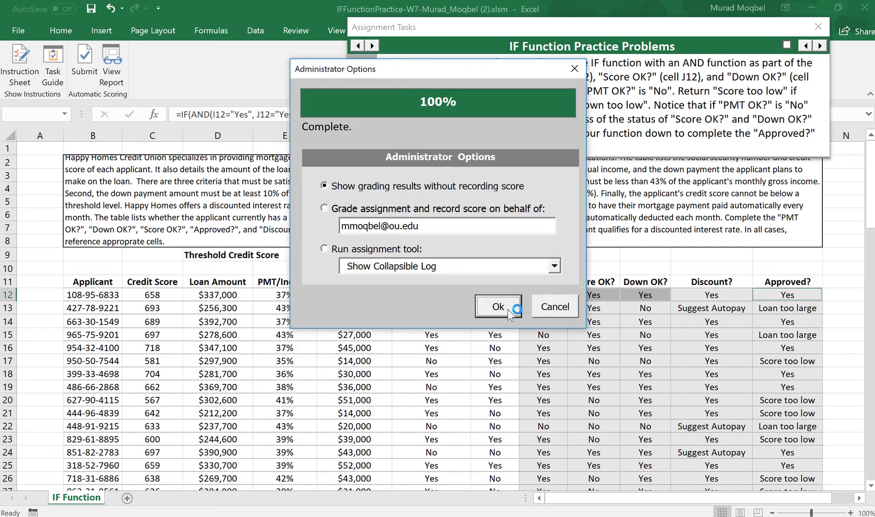
Examine the points per task and the overall assignment grade in the score report
scroll(515, 314, "down", 15)
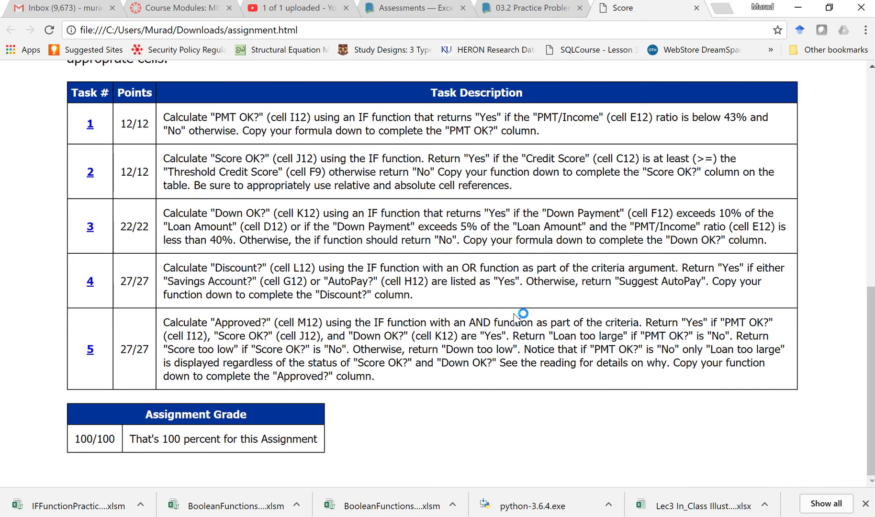
left_click_drag(93, 439, 57, 450)
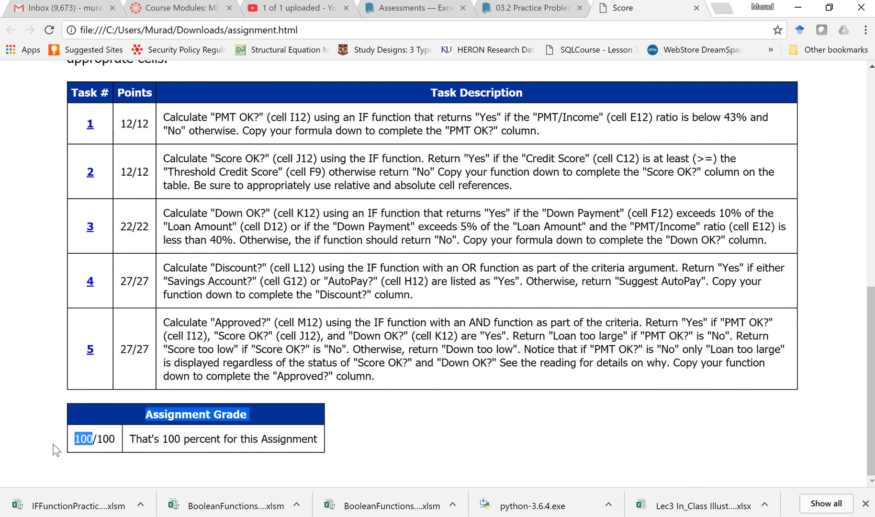
left_click(694, 277)
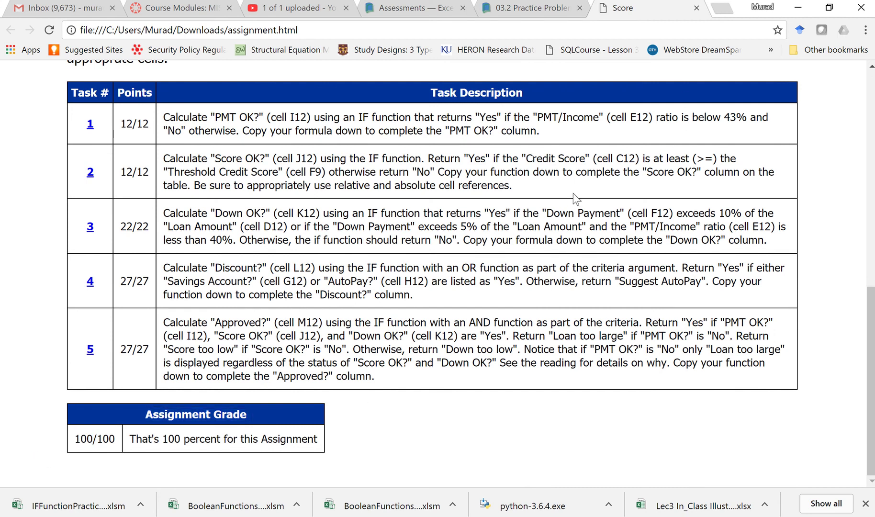